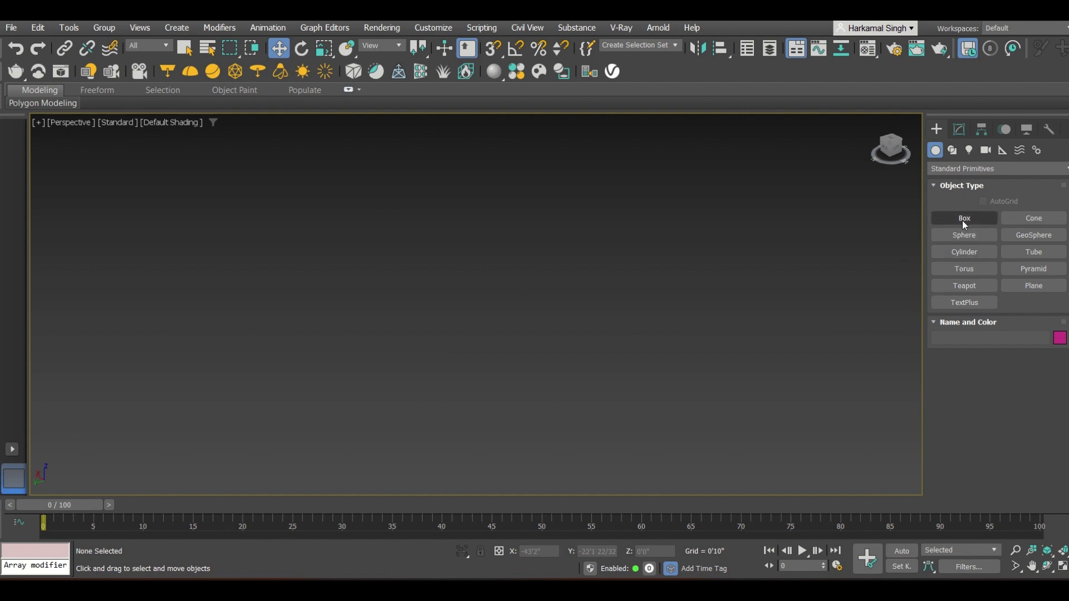
Draw a standard primitive box about 50' long, 78' wide and 18' high in the perspective view.
left_click_drag(271, 250, 780, 325)
left_click(760, 238)
middle_click_drag(623, 297, 611, 313)
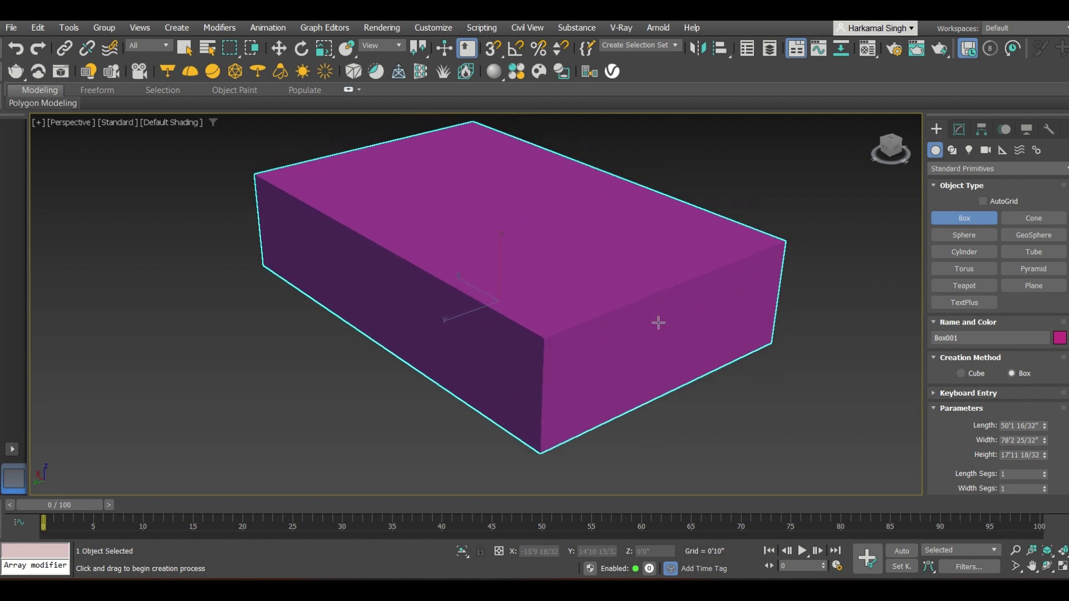
Set the box's length to 20', width to 40' and height to 6', and finish box creation.
left_click_drag(940, 444, 953, 403)
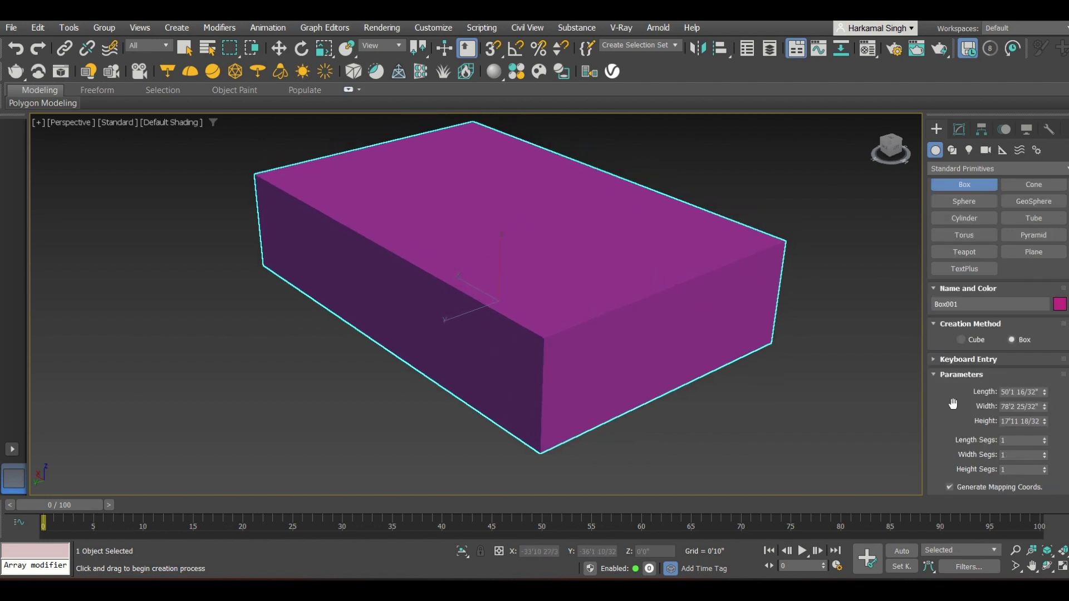
type("20'")
key("Return")
key("Tab")
type("40")
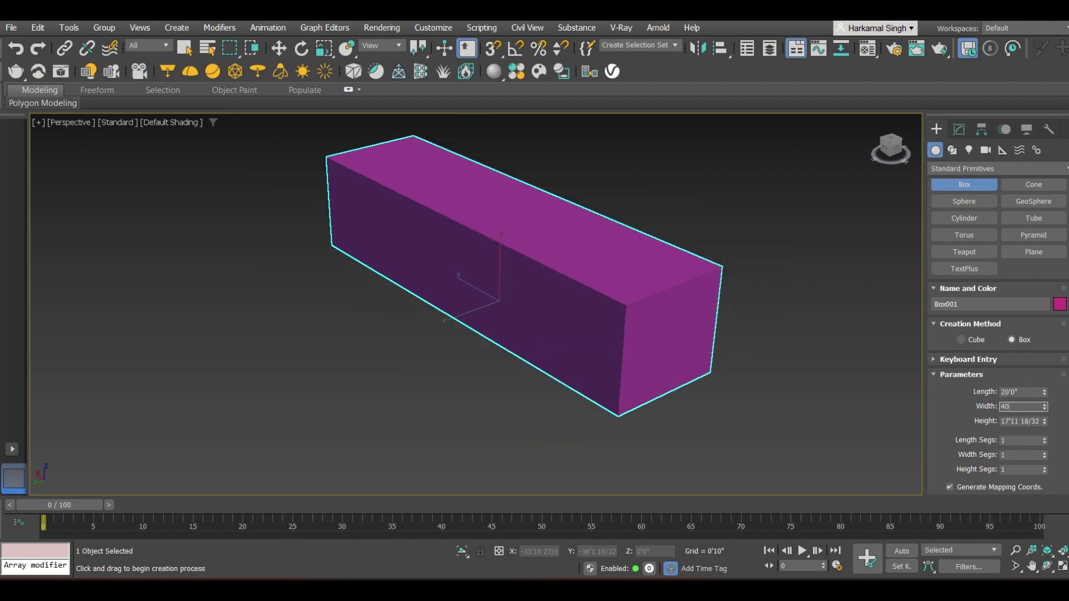
type("'")
key("Return")
key("Tab")
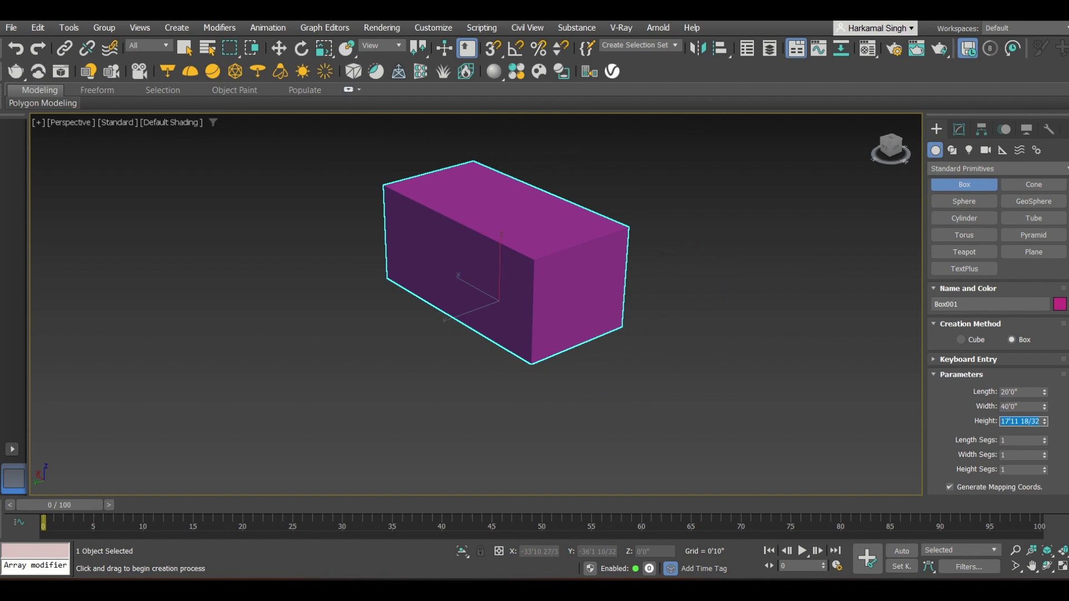
type("6")
key("Return")
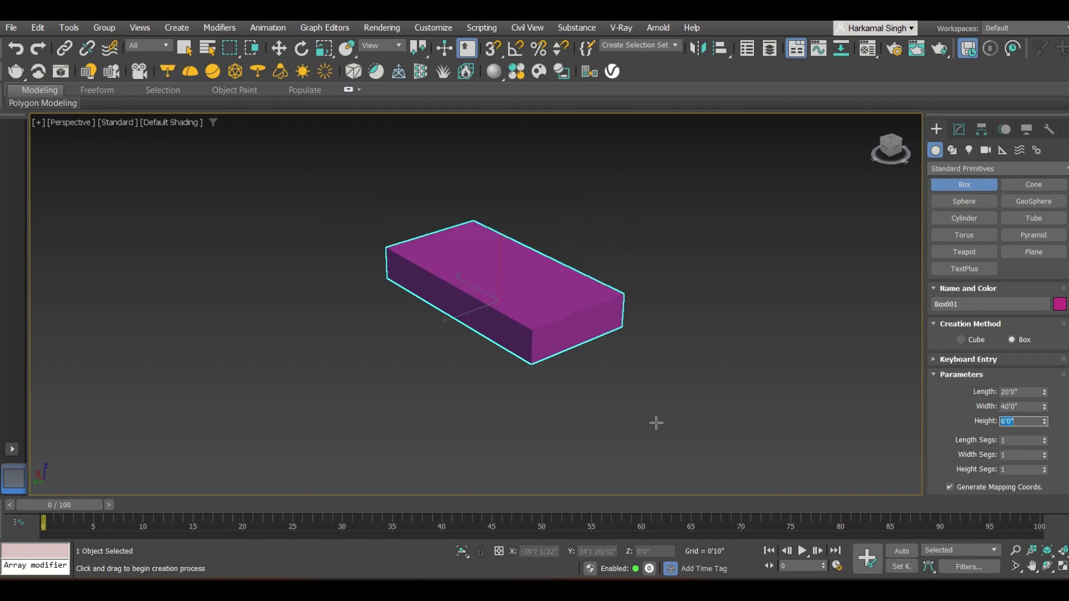
middle_click_drag(535, 289, 551, 311)
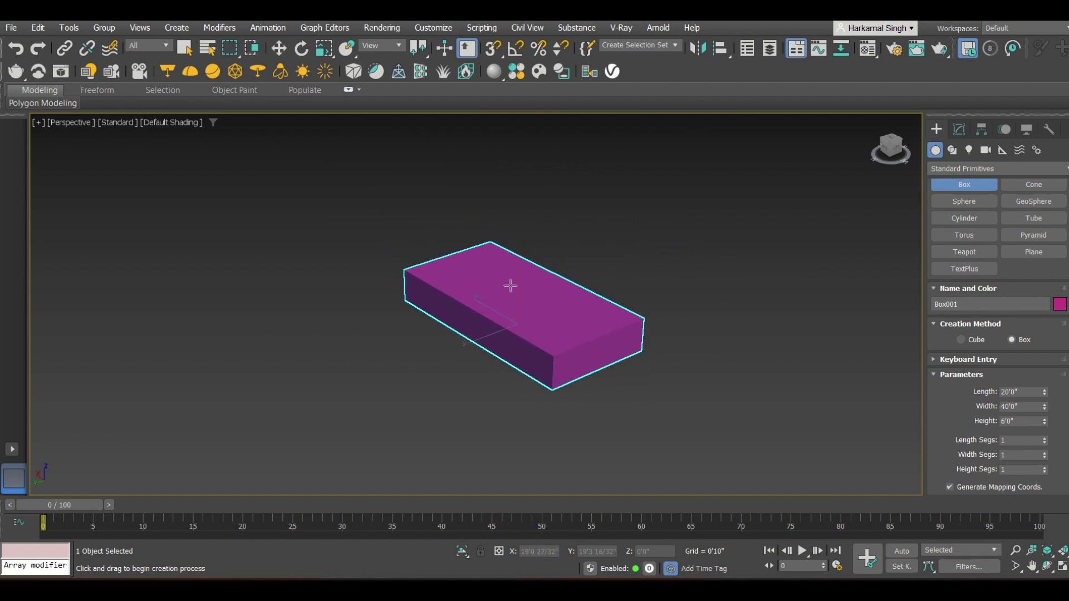
scroll(501, 295, "up", 2)
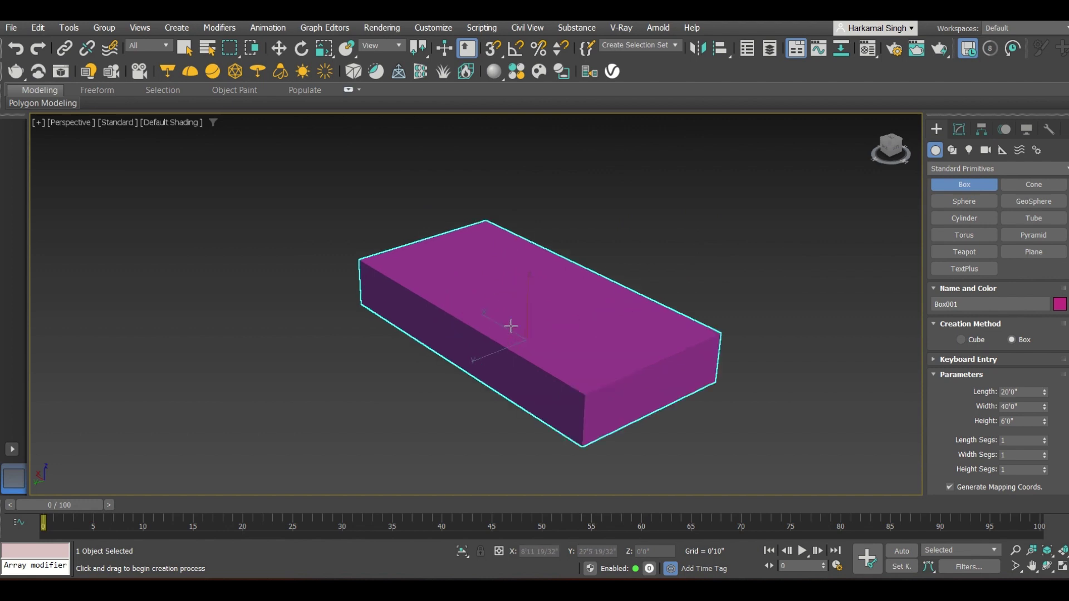
scroll(518, 328, "up", 2)
scroll(488, 312, "down", 3)
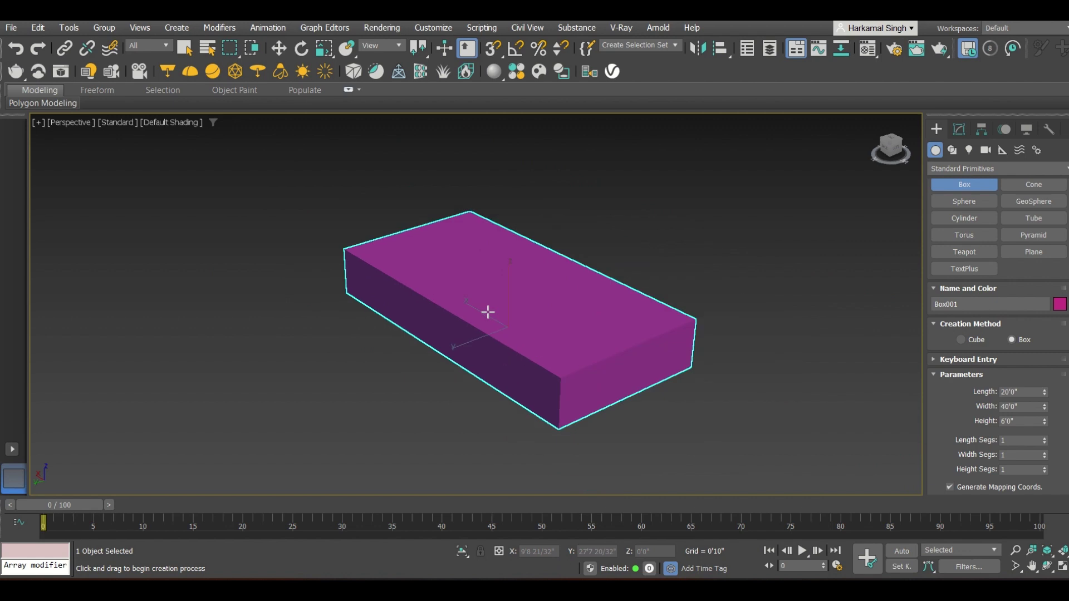
key("w")
middle_click_drag(524, 305, 527, 334, "alt")
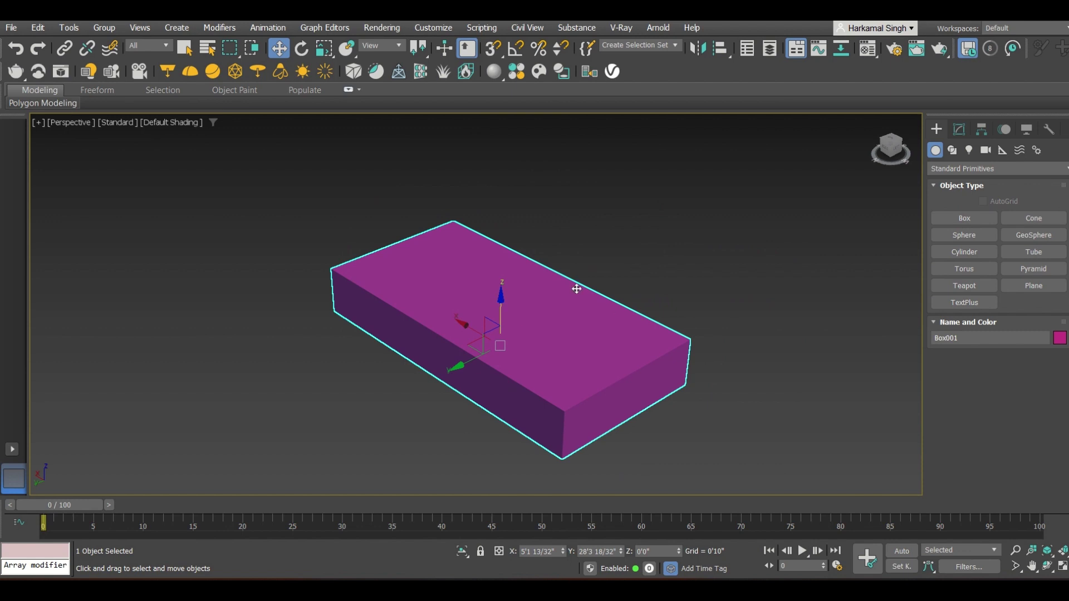
scroll(528, 319, "up", 4)
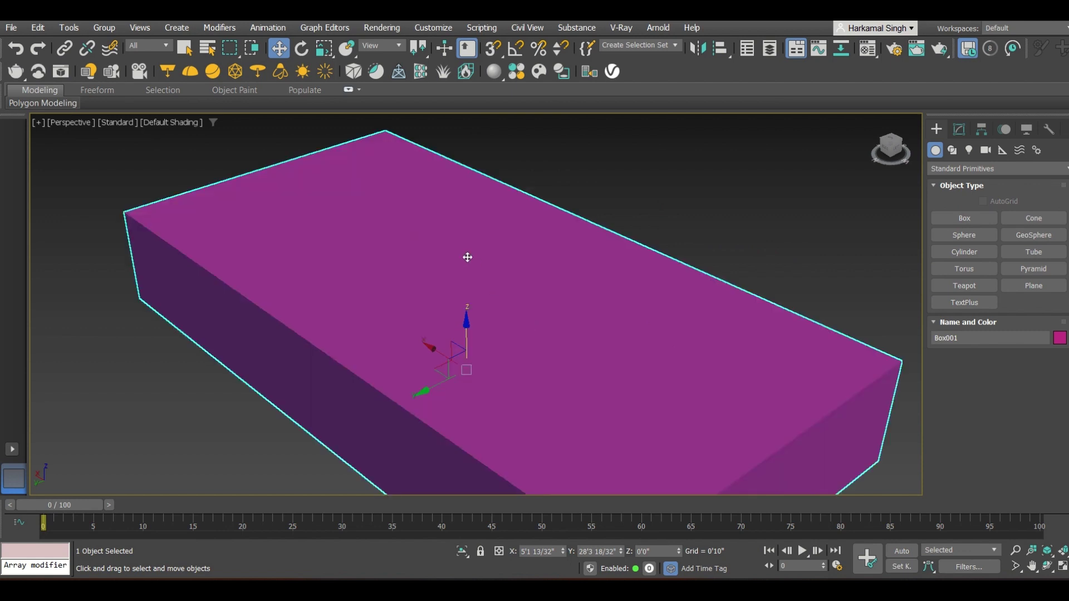
scroll(468, 257, "down", 4)
scroll(420, 252, "up", 3)
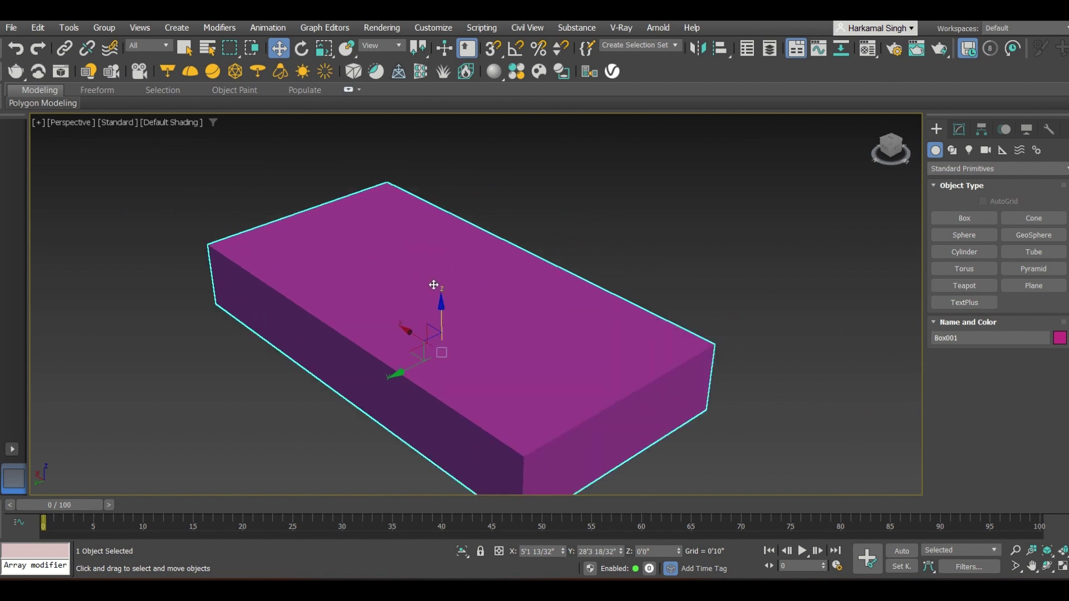
scroll(442, 285, "down", 3)
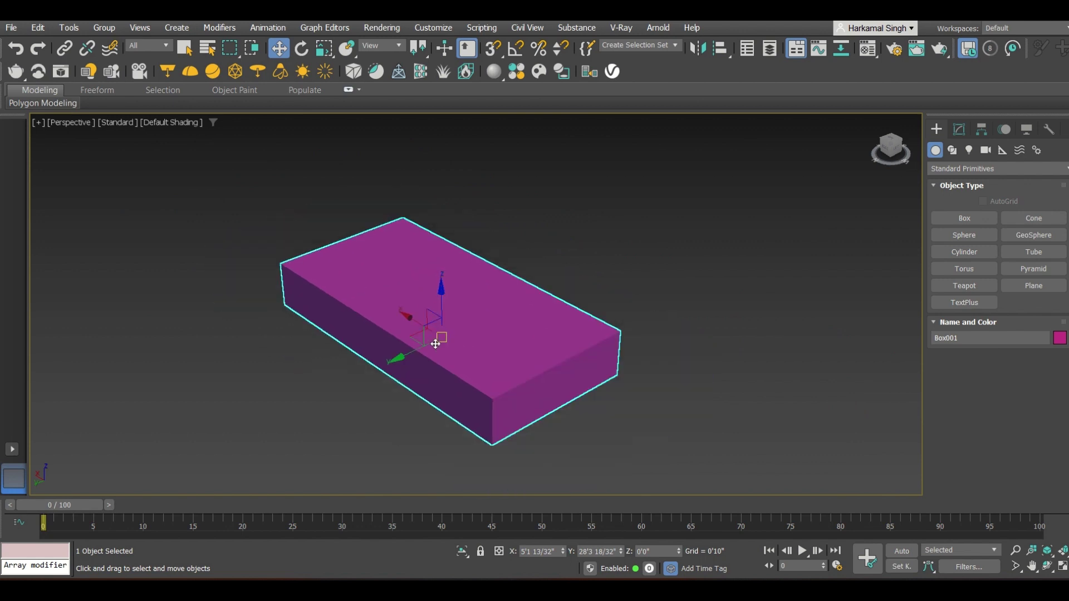
scroll(435, 338, "up", 3)
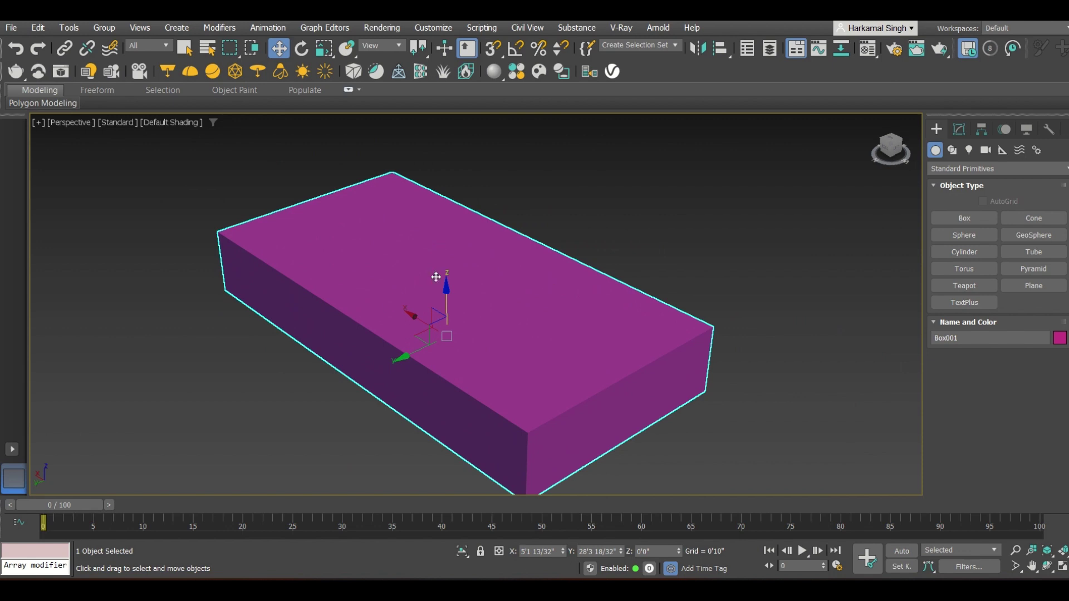
middle_click_drag(478, 317, 463, 290)
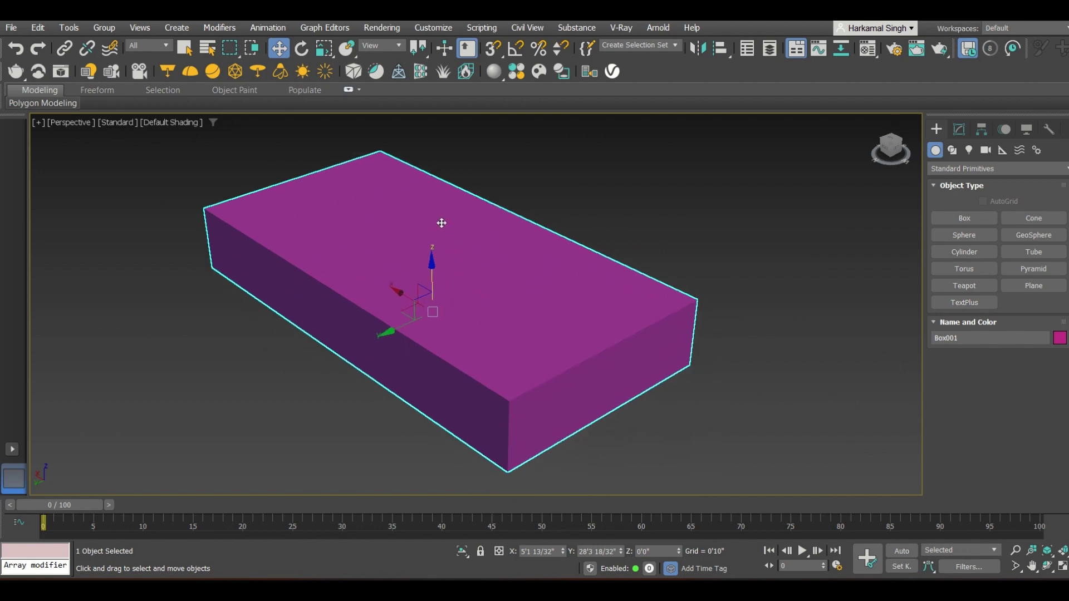
Convert the box to an Editable Poly and select its top polygon.
right_click(473, 218)
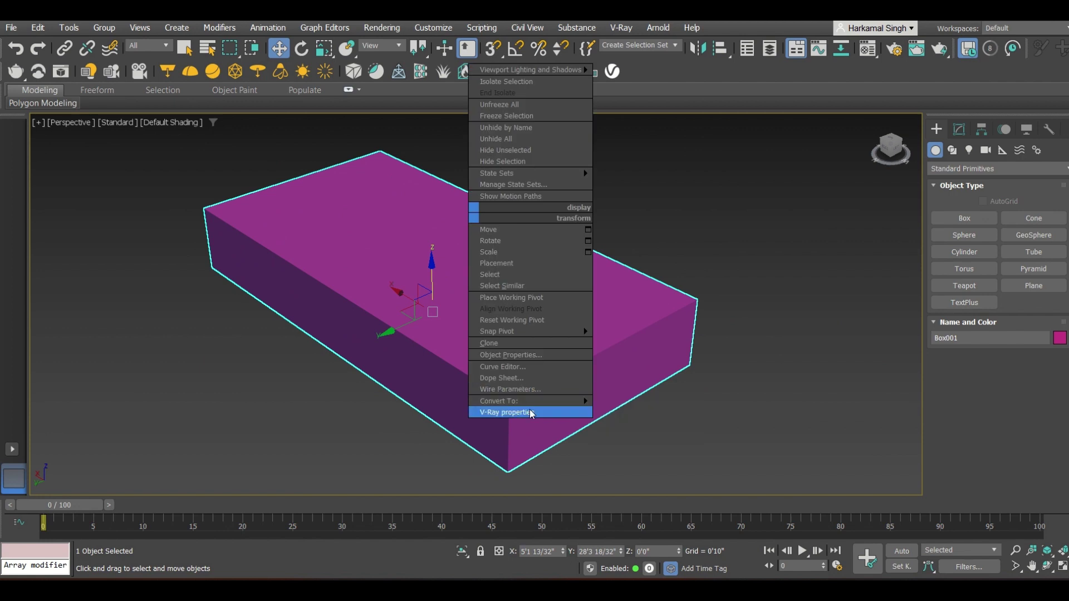
mouse_move(531, 401)
left_click(629, 415)
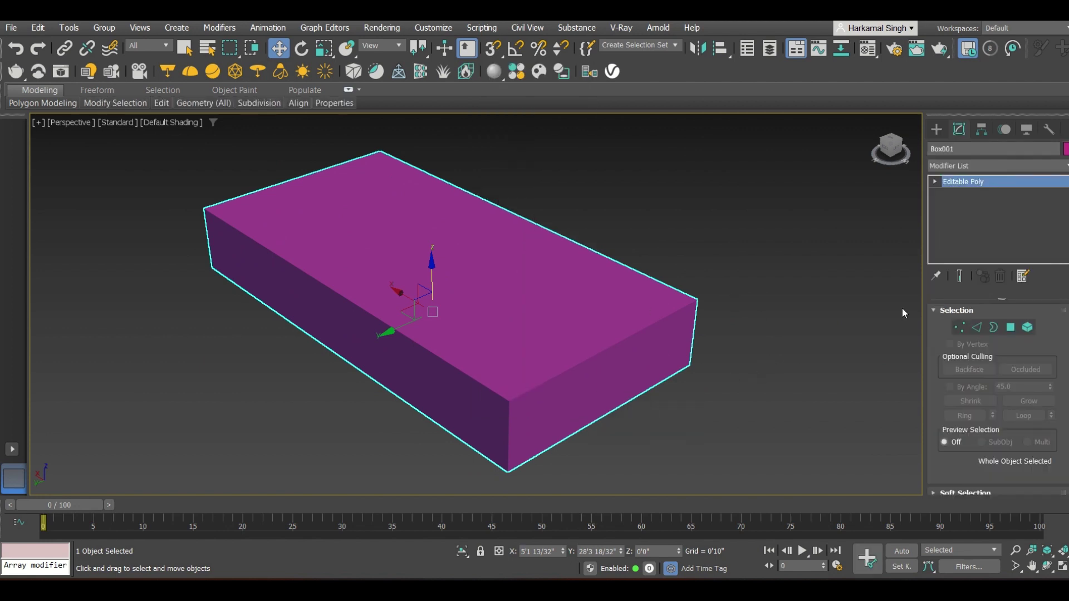
left_click(1011, 328)
left_click(498, 287)
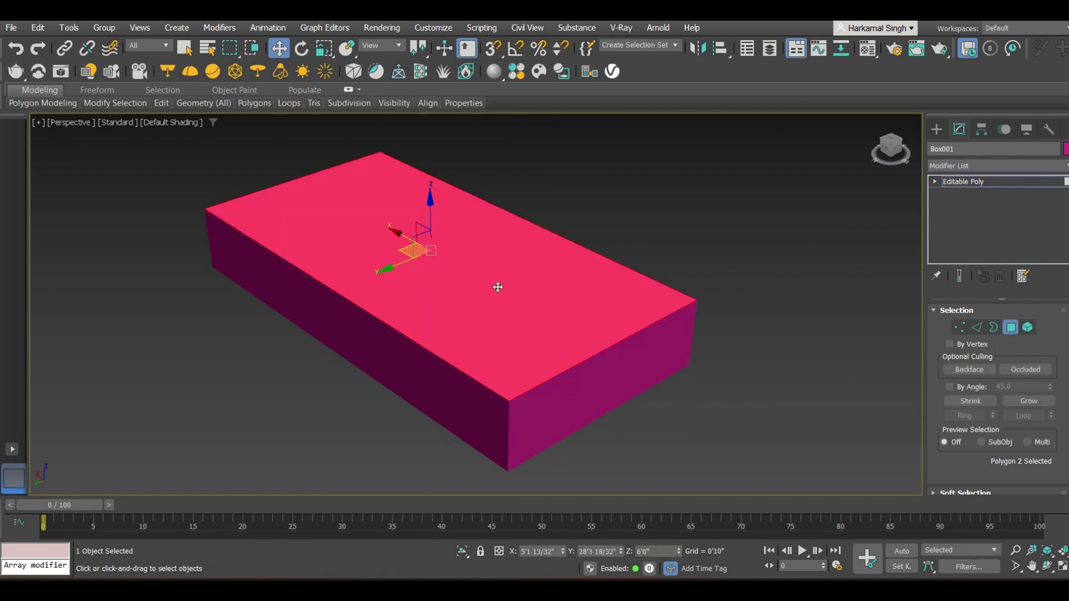
Inset the box's top polygon slightly to leave a narrow rim around all four edges.
right_click(478, 235)
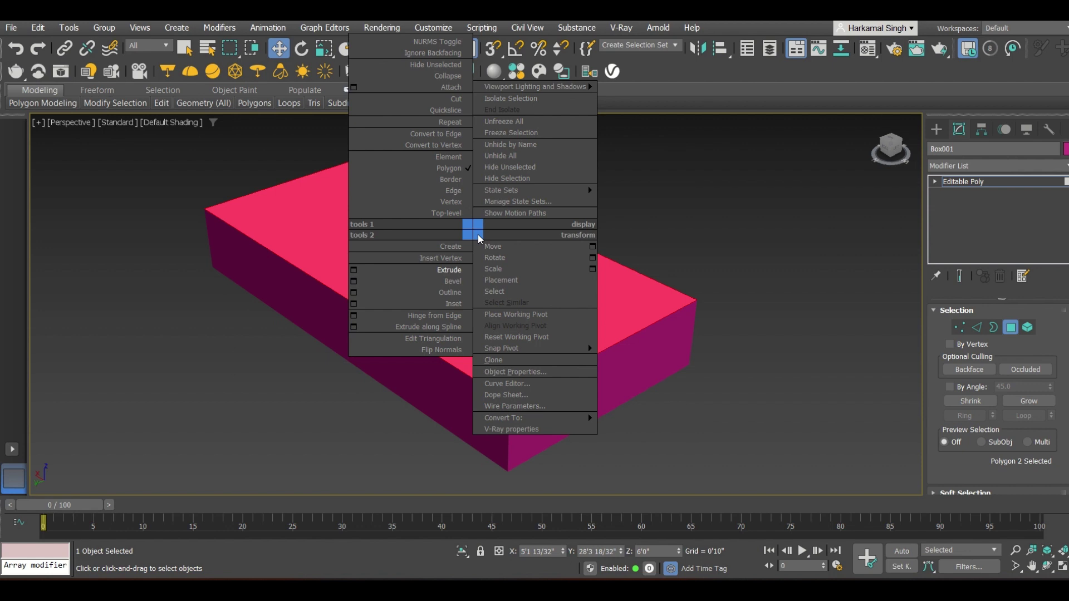
left_click(449, 294)
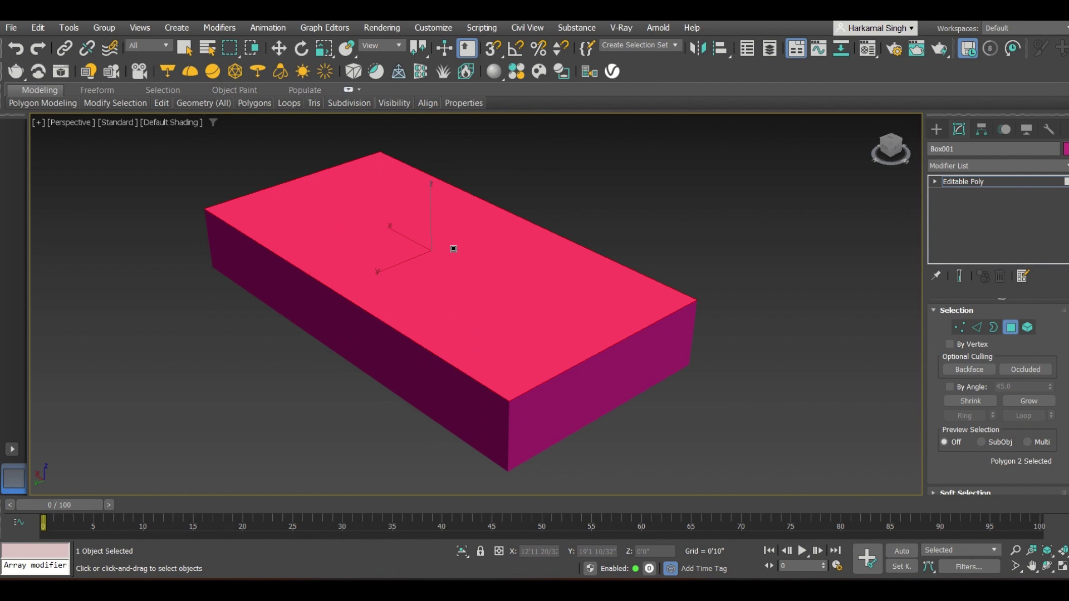
left_click_drag(453, 248, 467, 305)
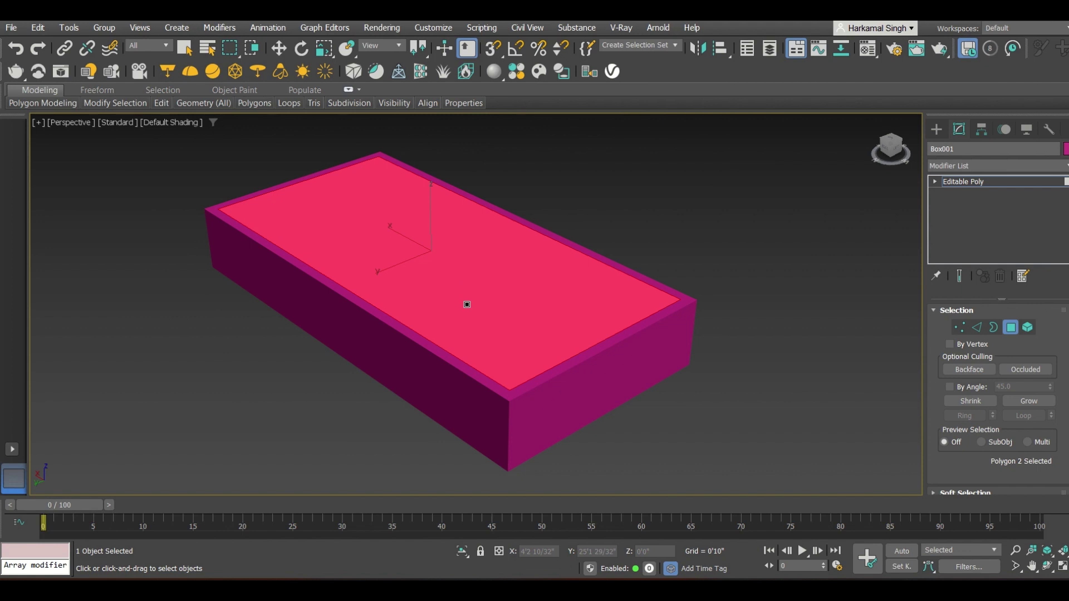
scroll(448, 226, "up", 4)
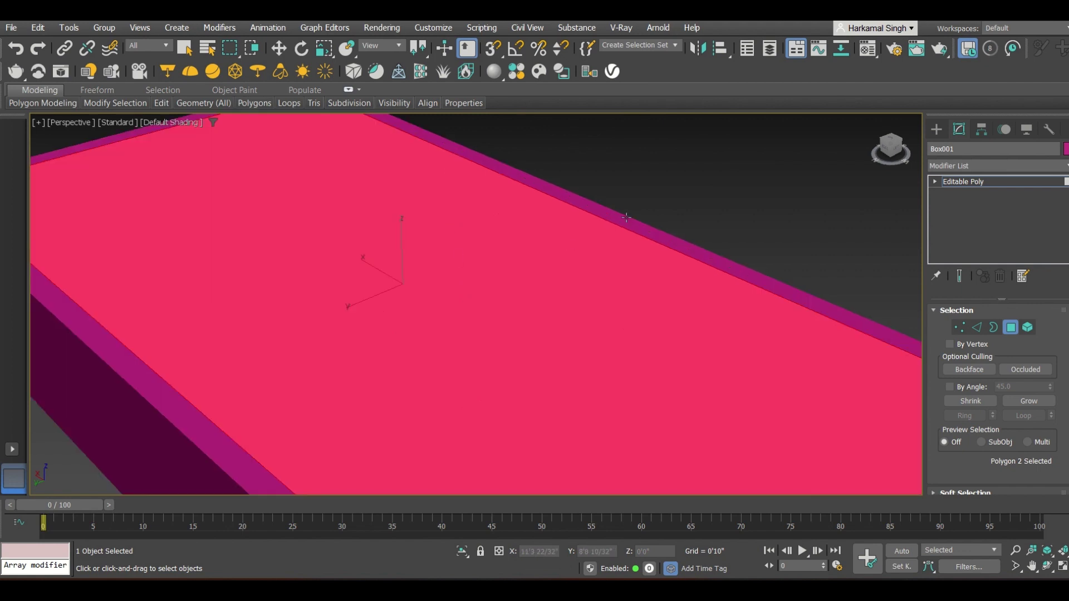
scroll(527, 247, "down", 5)
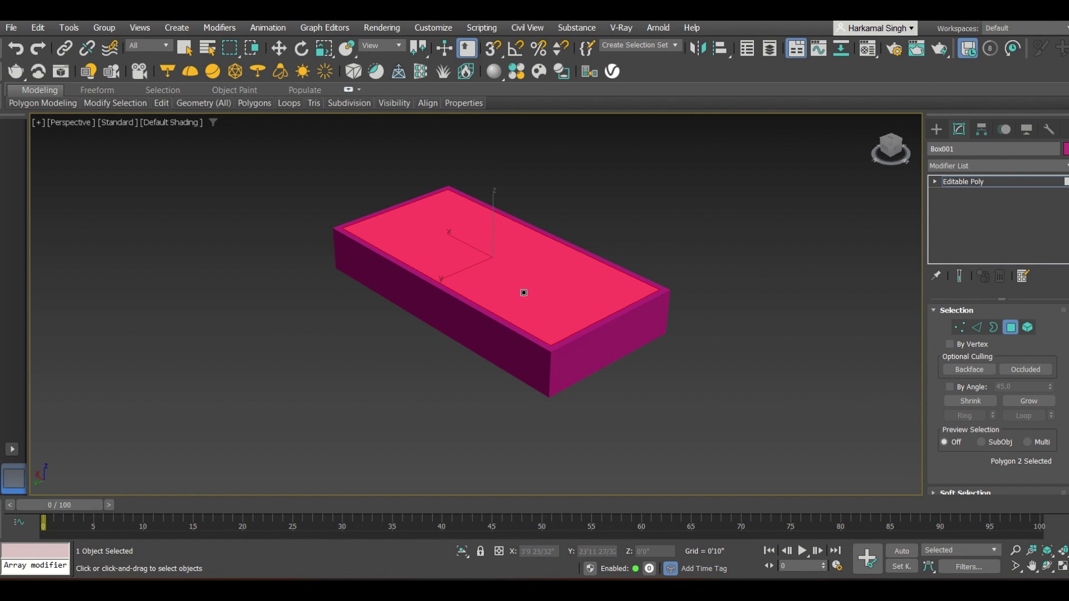
Extrude the inset top polygon downward into the box to form a deep open cavity, and leave polygon editing.
left_click(543, 206)
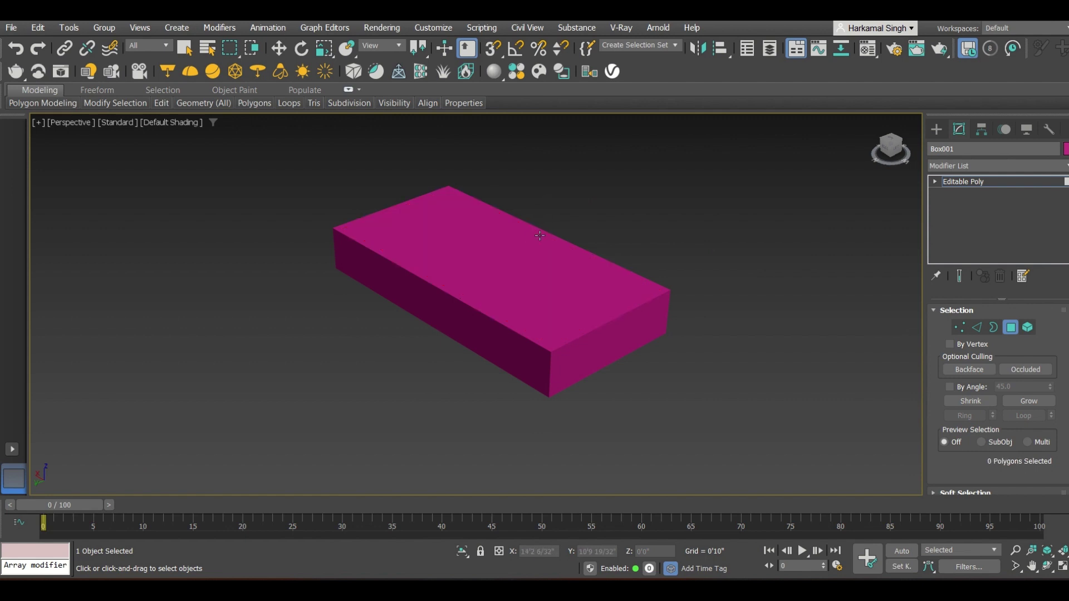
left_click(520, 239)
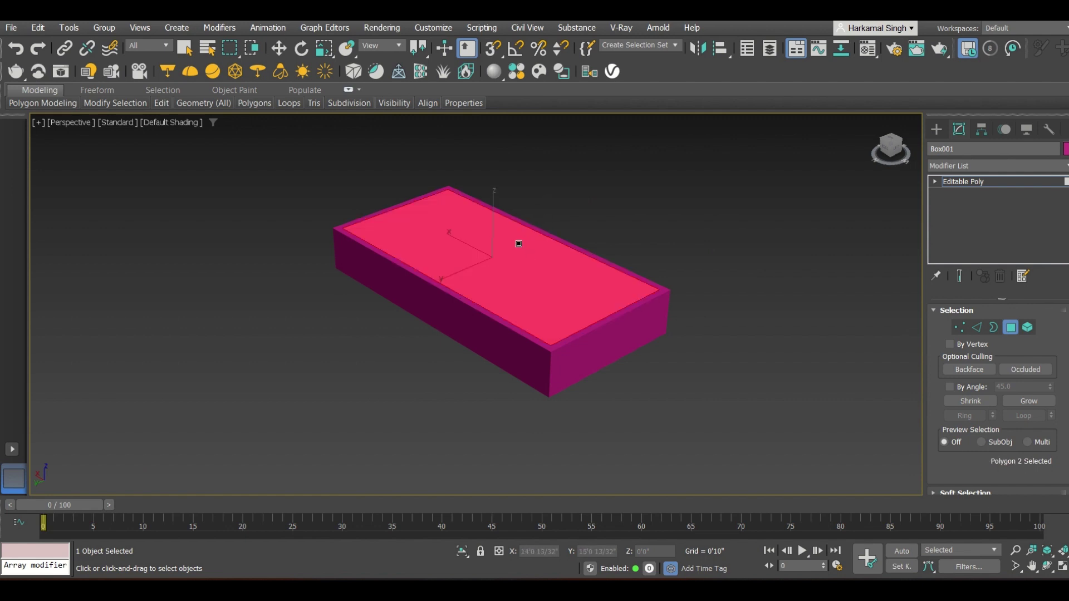
key("w")
right_click(519, 244)
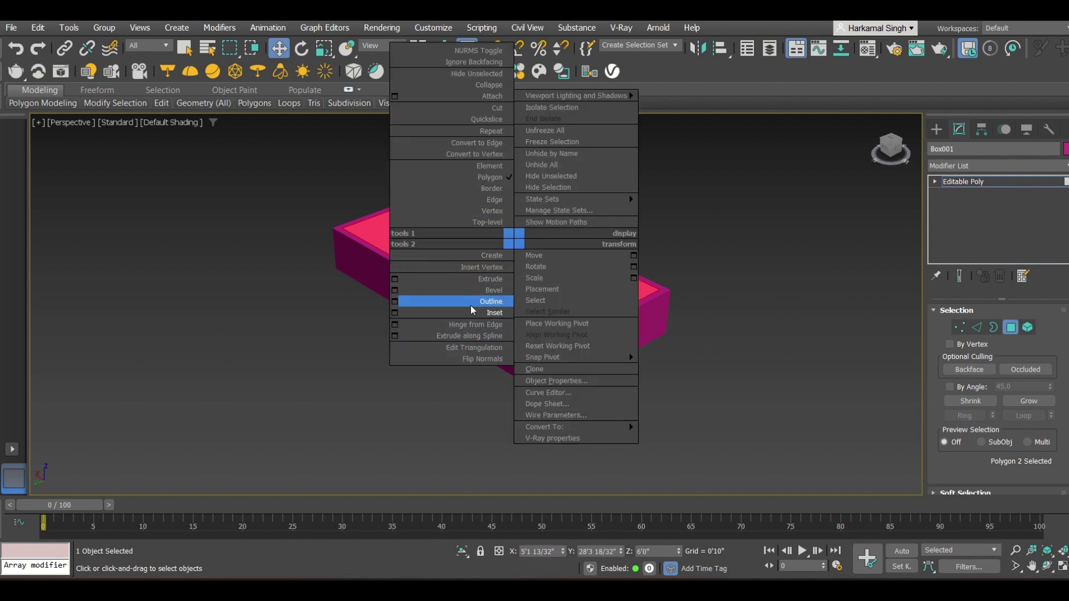
left_click(487, 280)
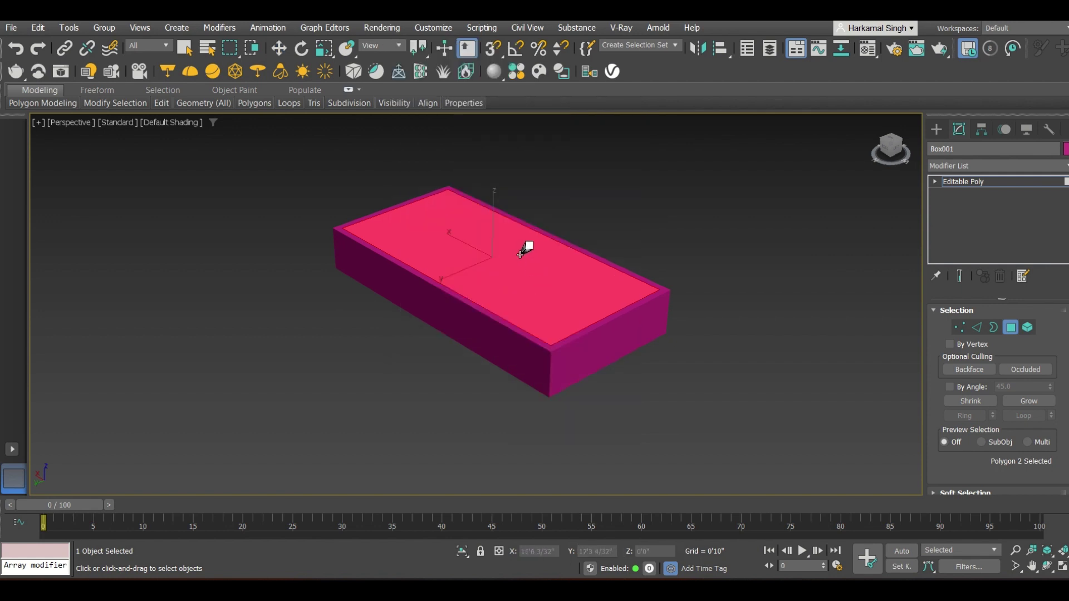
scroll(509, 251, "up", 5)
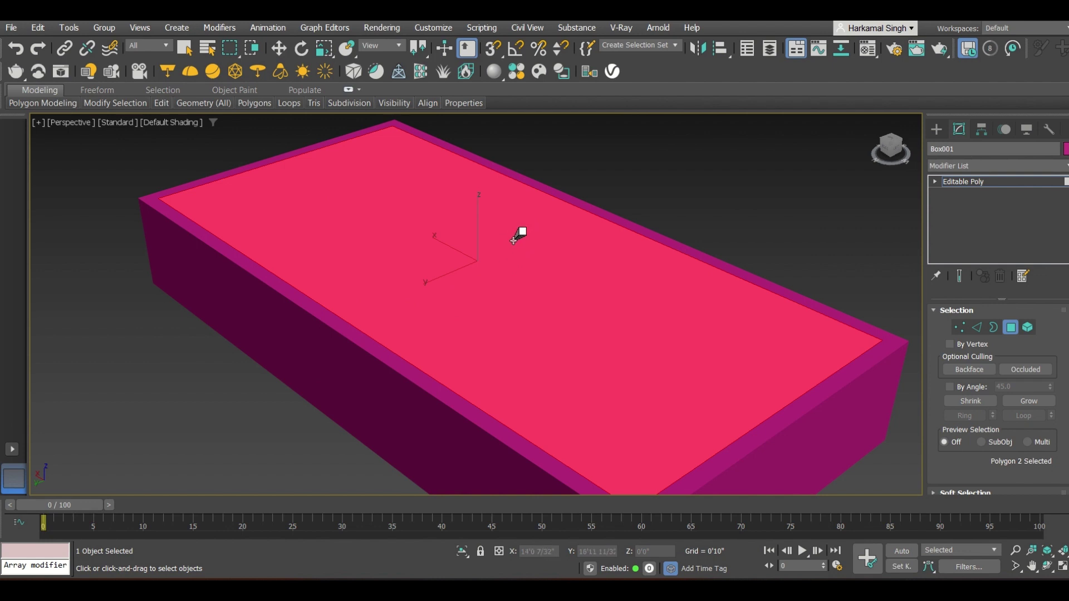
left_click_drag(513, 240, 544, 506)
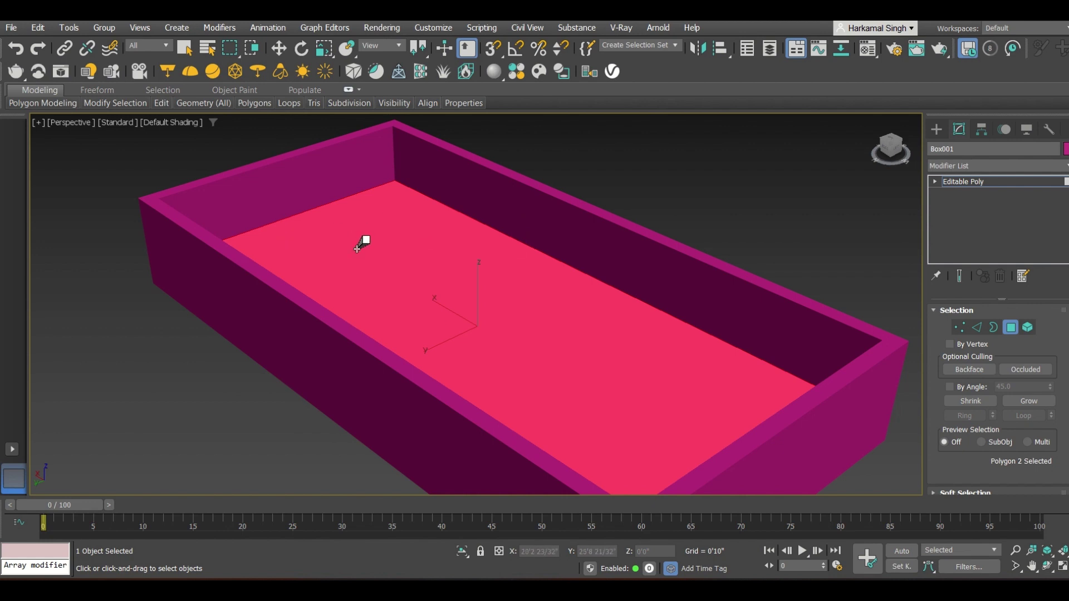
middle_click_drag(362, 242, 358, 205)
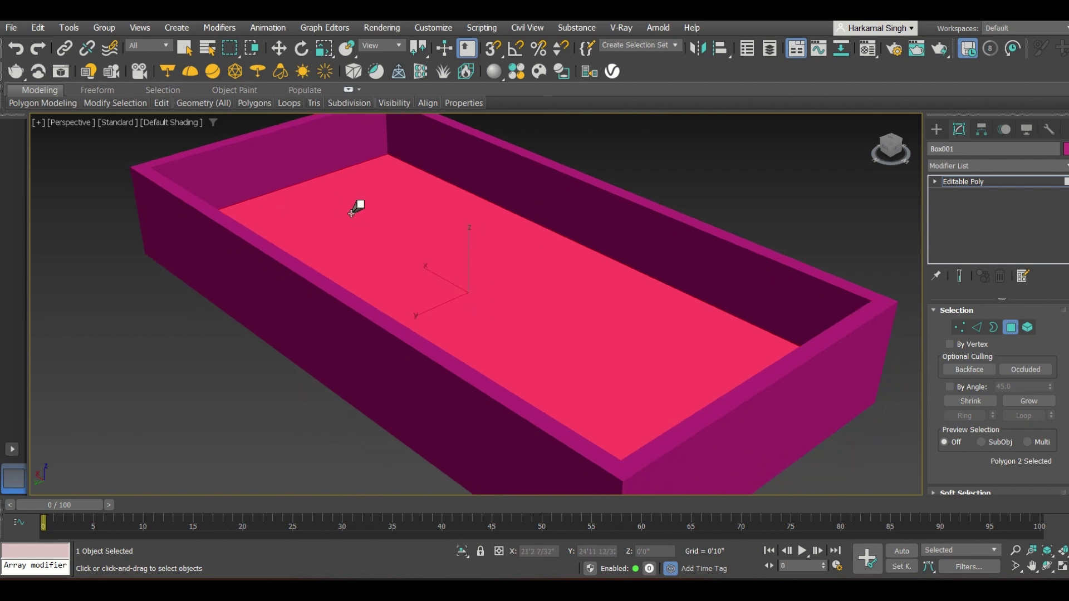
key("w")
left_click(935, 131)
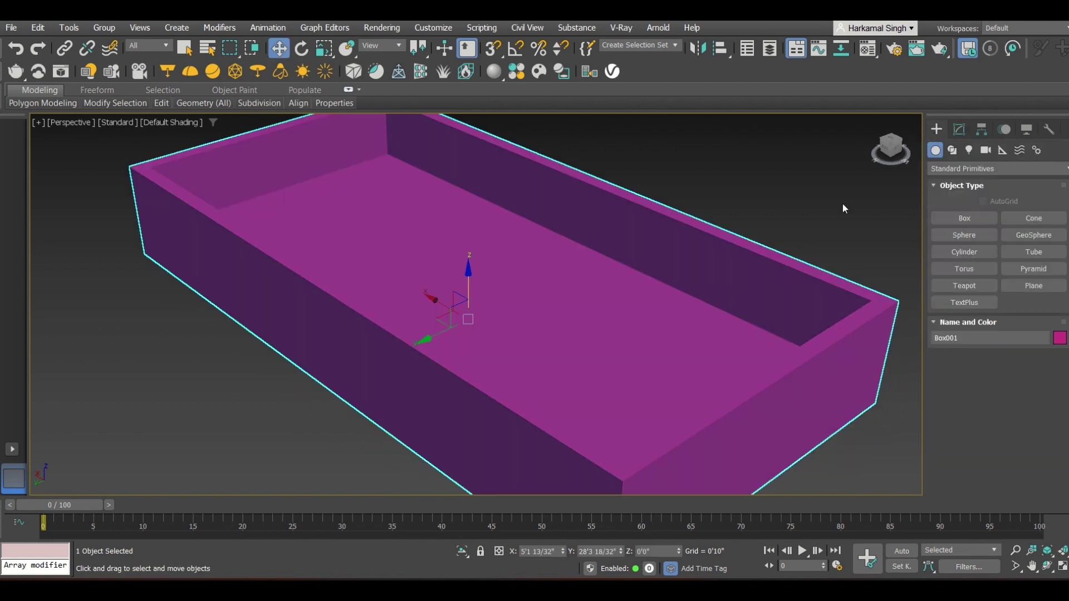
Switch to the Top view and frame the hollowed box.
scroll(355, 287, "down", 3)
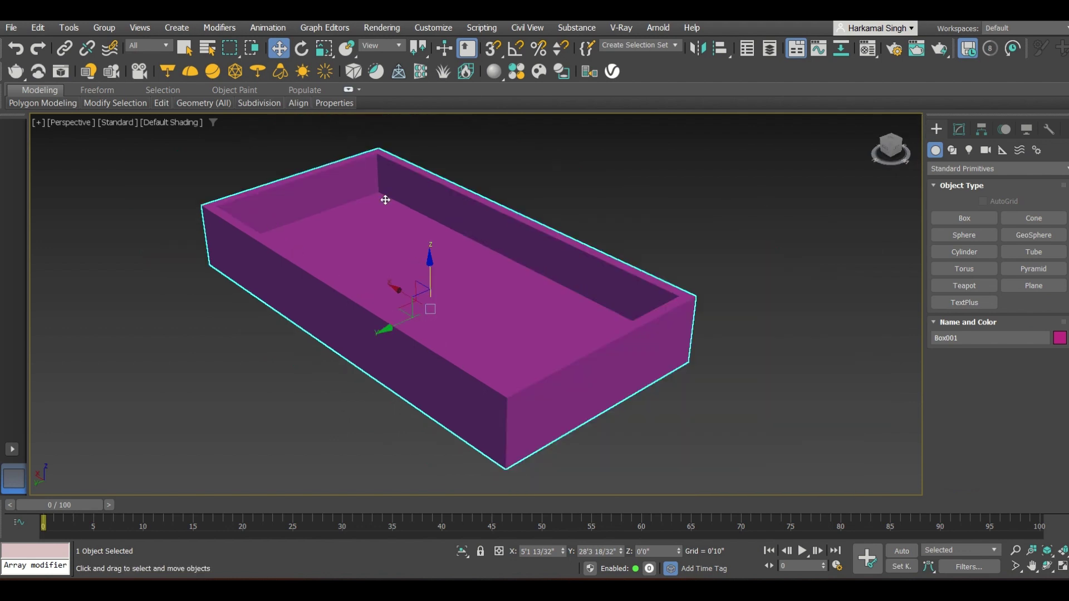
middle_click_drag(442, 238, 442, 288)
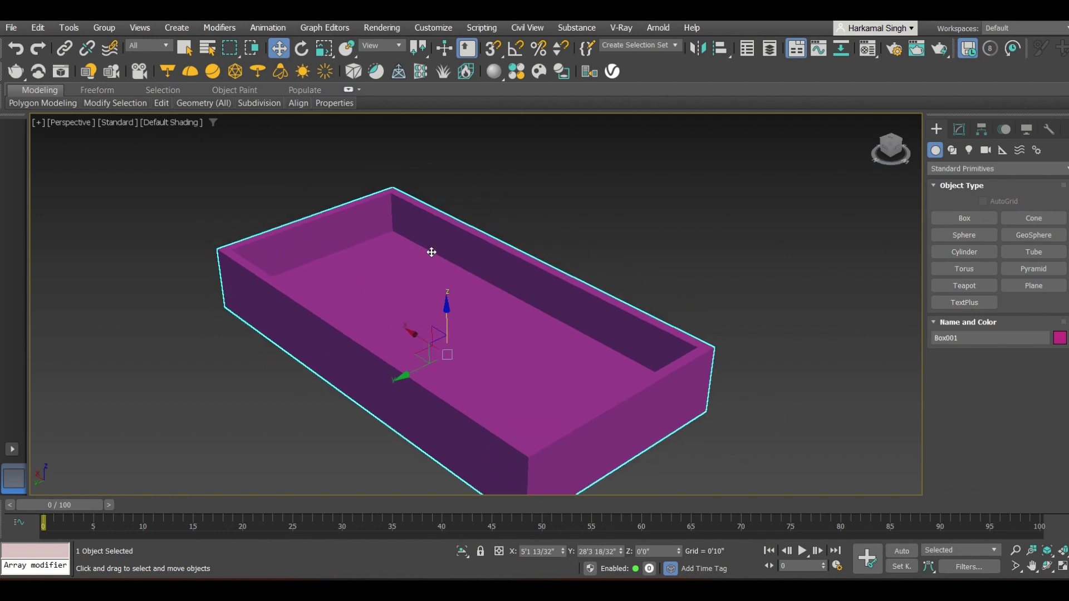
middle_click_drag(475, 353, 453, 310)
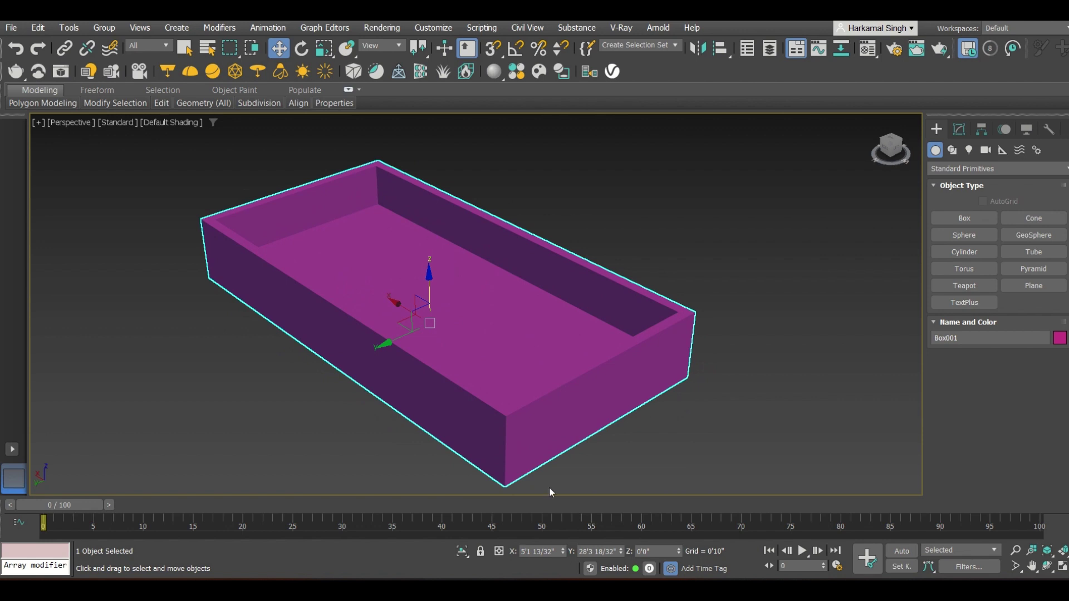
middle_click_drag(745, 255, 582, 327)
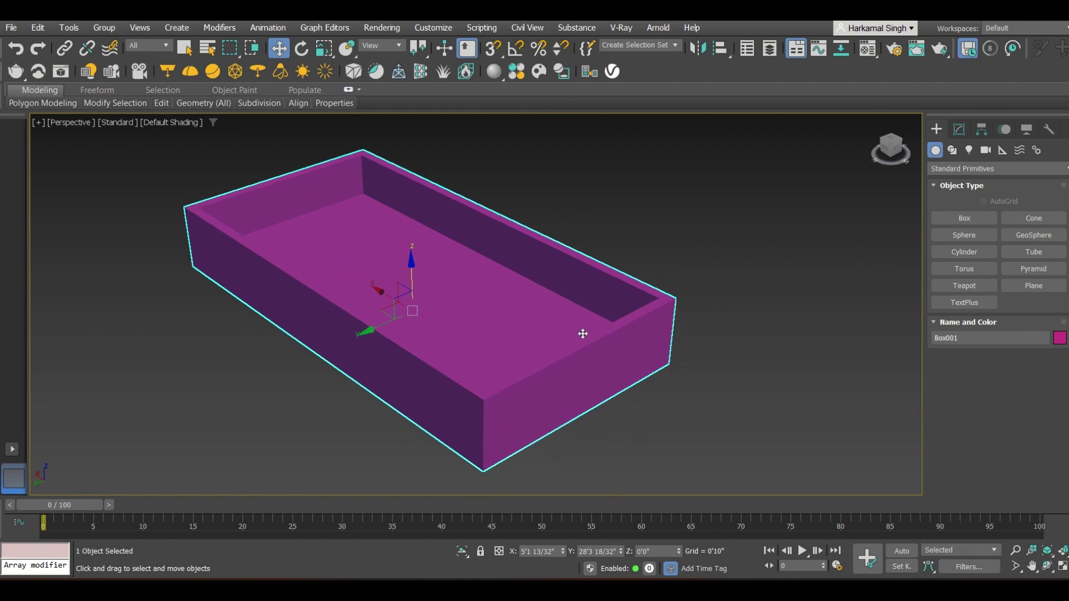
key("t")
key("z")
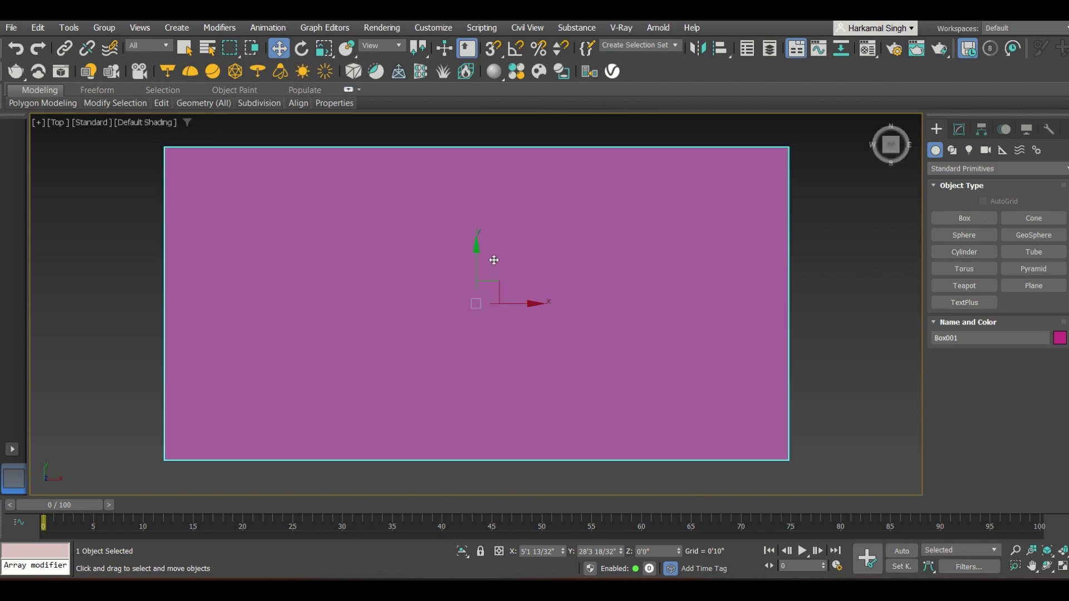
Display edged faces in the Top view so the inset rim of the box shows.
key("F4")
scroll(496, 269, "down", 5)
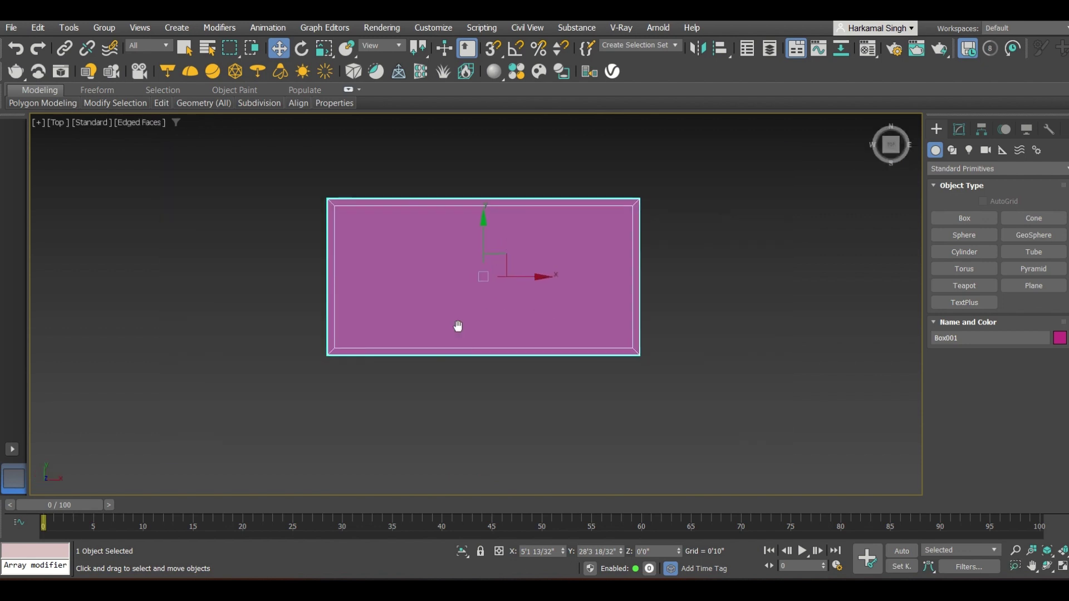
middle_click_drag(577, 279, 577, 294)
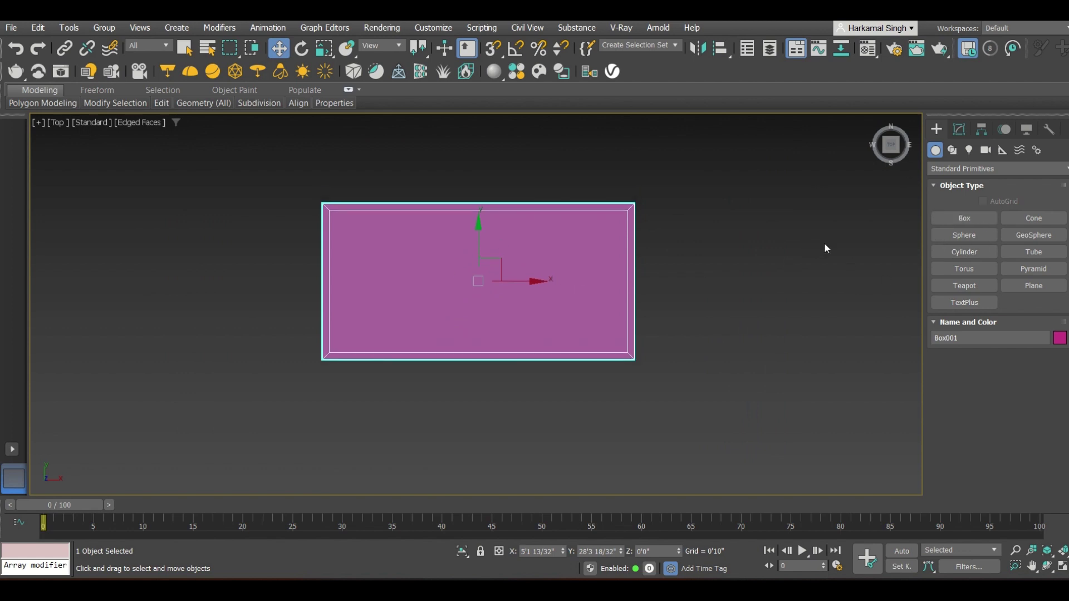
Draw a plane over the box's outline, about 19'4" long and 39'5" wide.
left_click(1018, 286)
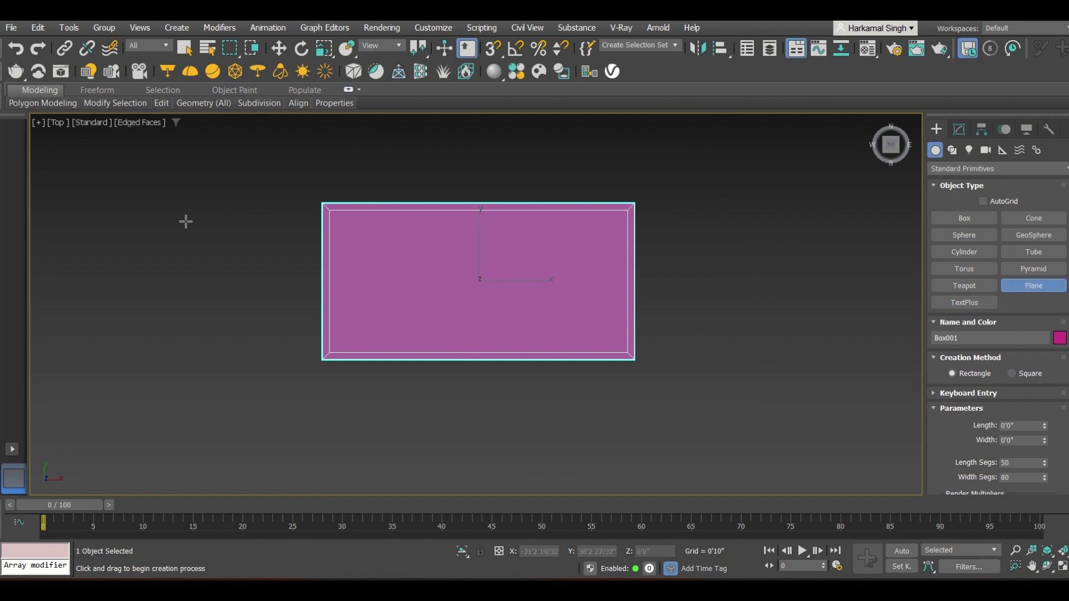
scroll(382, 218, "up", 2)
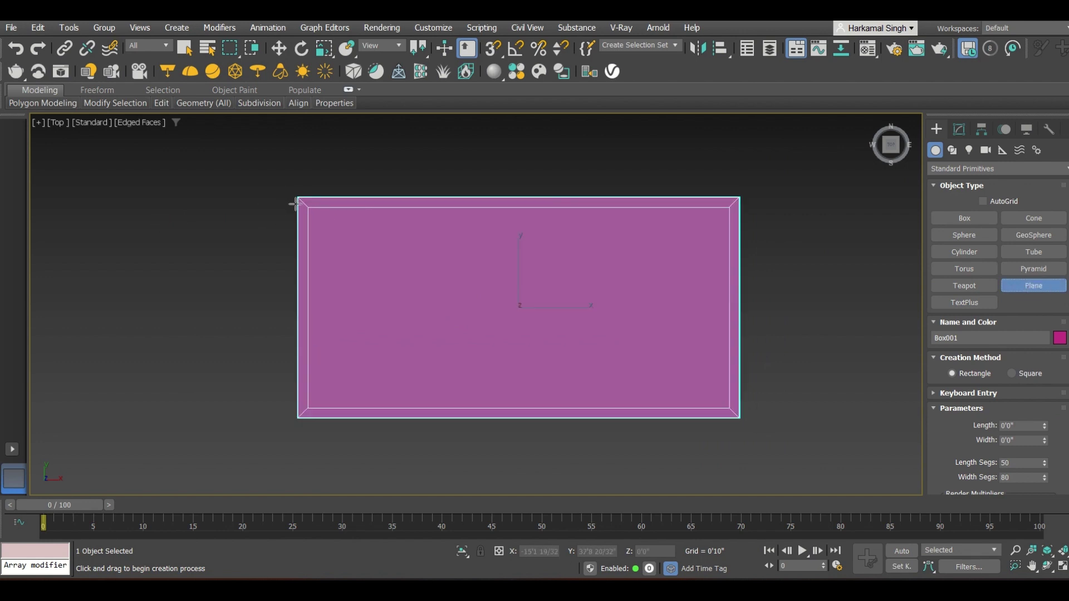
left_click_drag(300, 199, 734, 413)
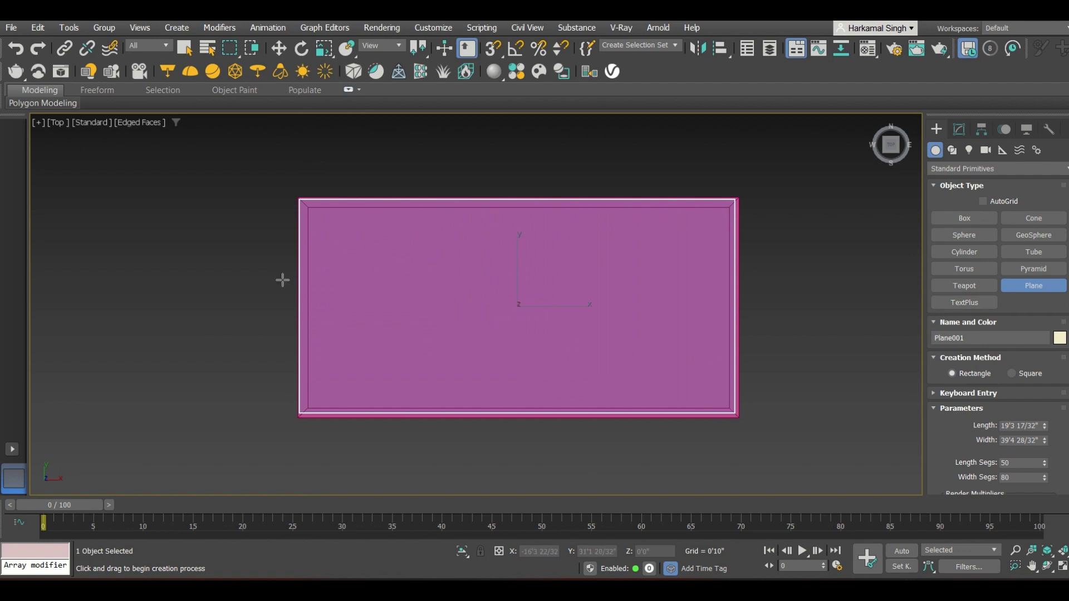
key("w")
Raise the plane to the top of the box by setting its Z position to 6'.
middle_click_drag(415, 350, 393, 283, "alt")
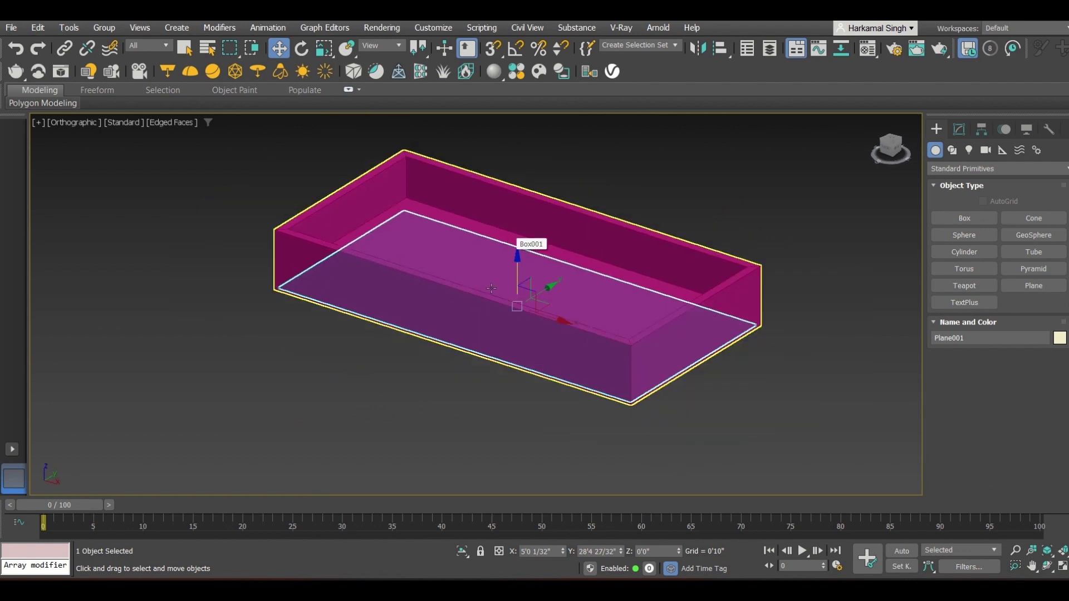
left_click(654, 551)
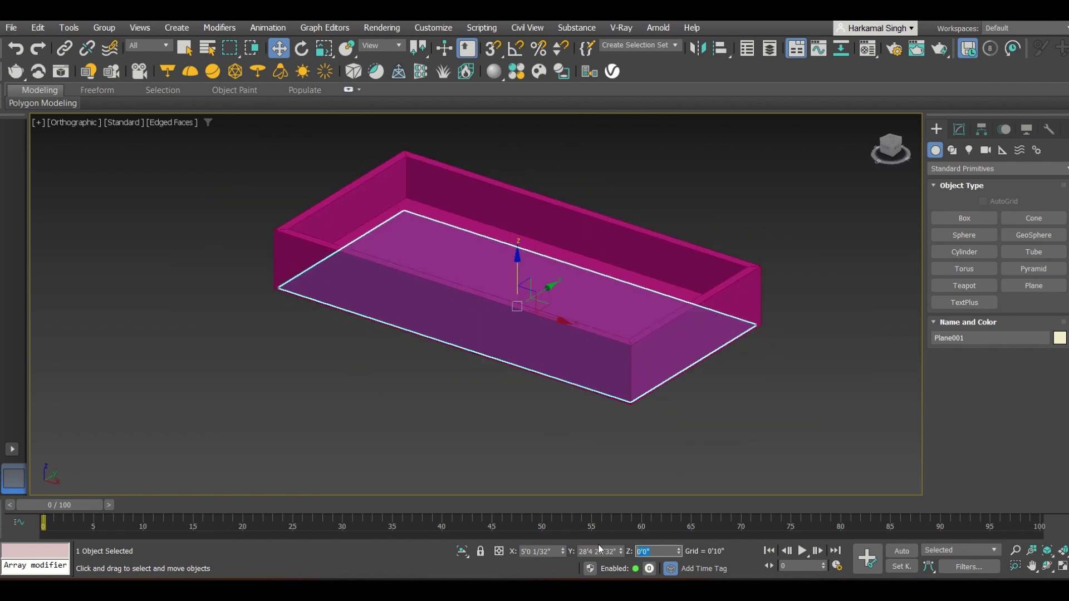
type("6'")
key("Return")
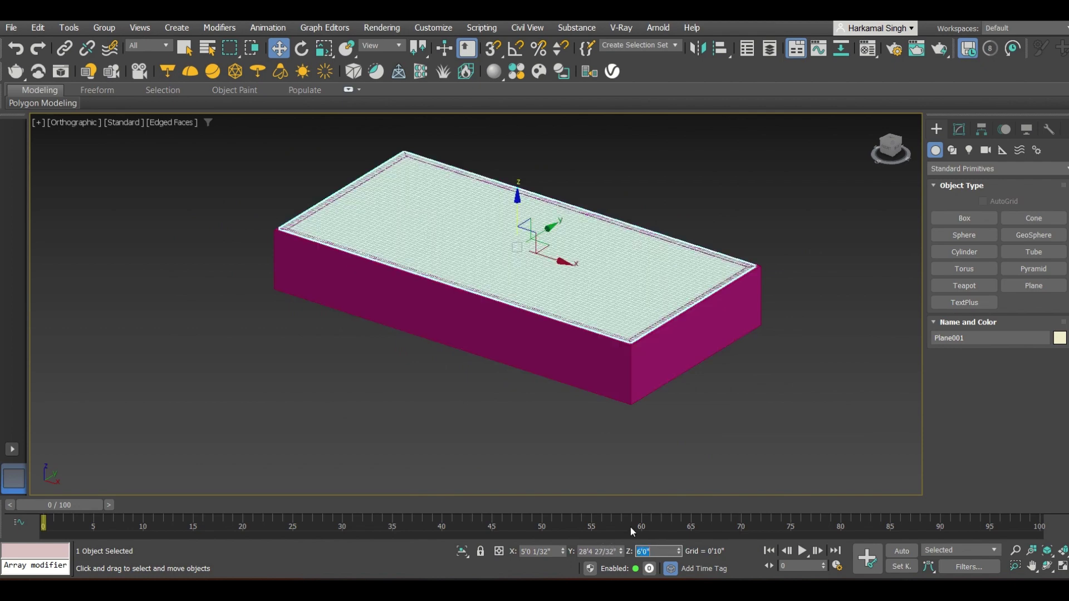
Lower the plane slightly below the box's rim, to a height of about 5'1".
mouse_move(518, 198)
left_mouse_down()
mouse_move(527, 220)
mouse_move(524, 187)
mouse_move(529, 236)
mouse_move(532, 186)
mouse_move(531, 253)
mouse_move(529, 204)
left_mouse_up()
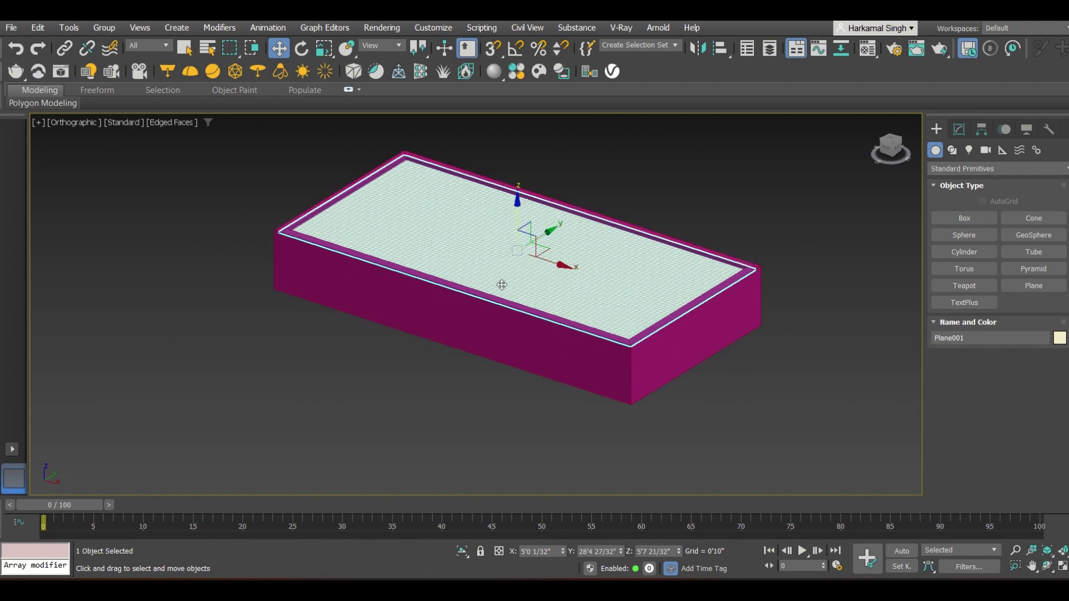
scroll(467, 231, "down", 1)
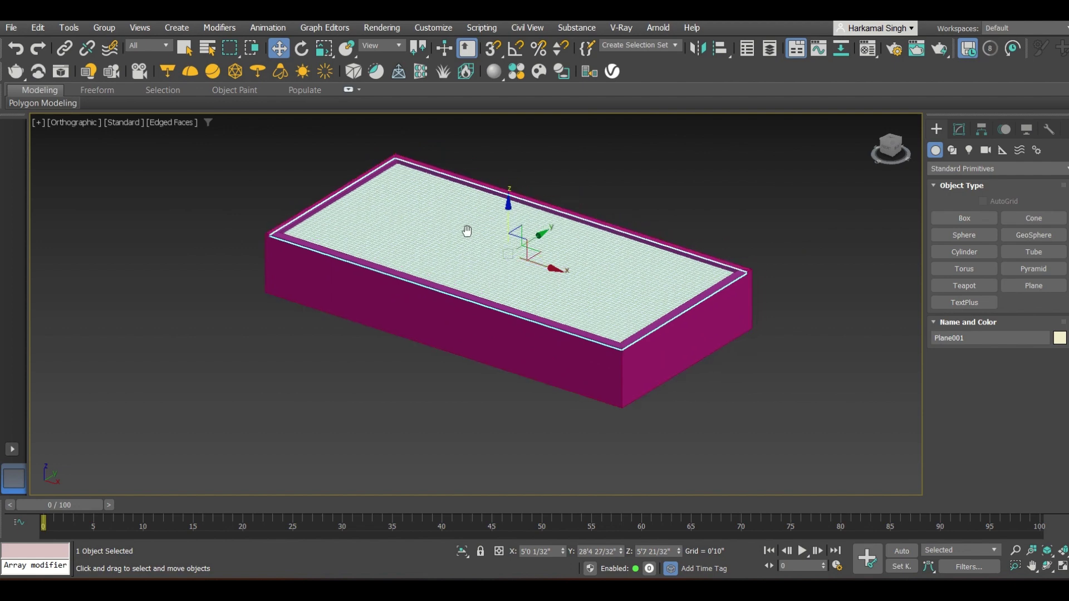
scroll(549, 198, "up", 6)
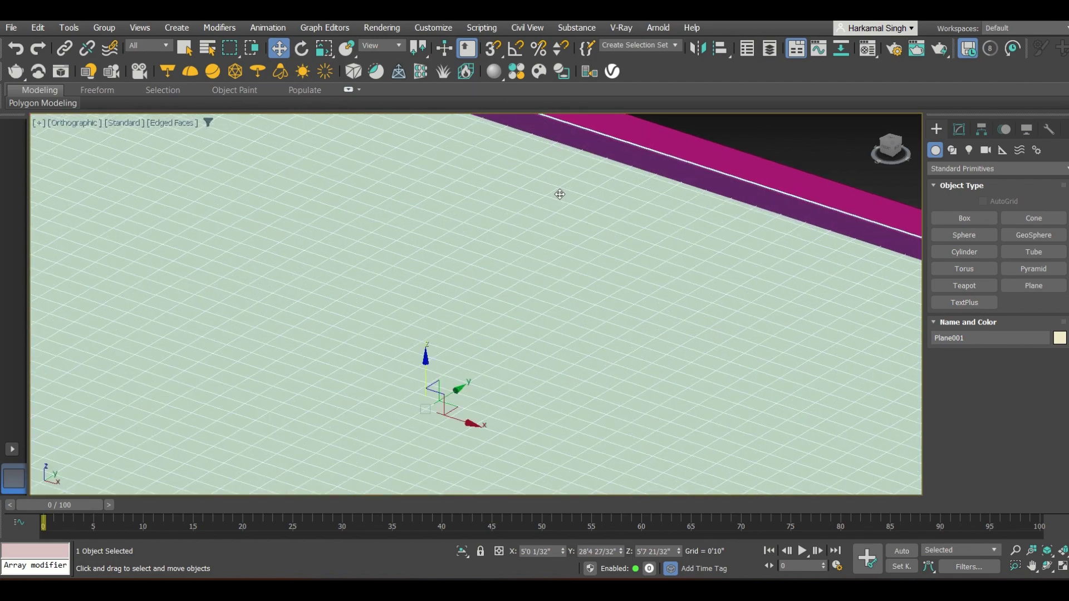
scroll(560, 194, "down", 4)
left_click_drag(511, 219, 488, 221)
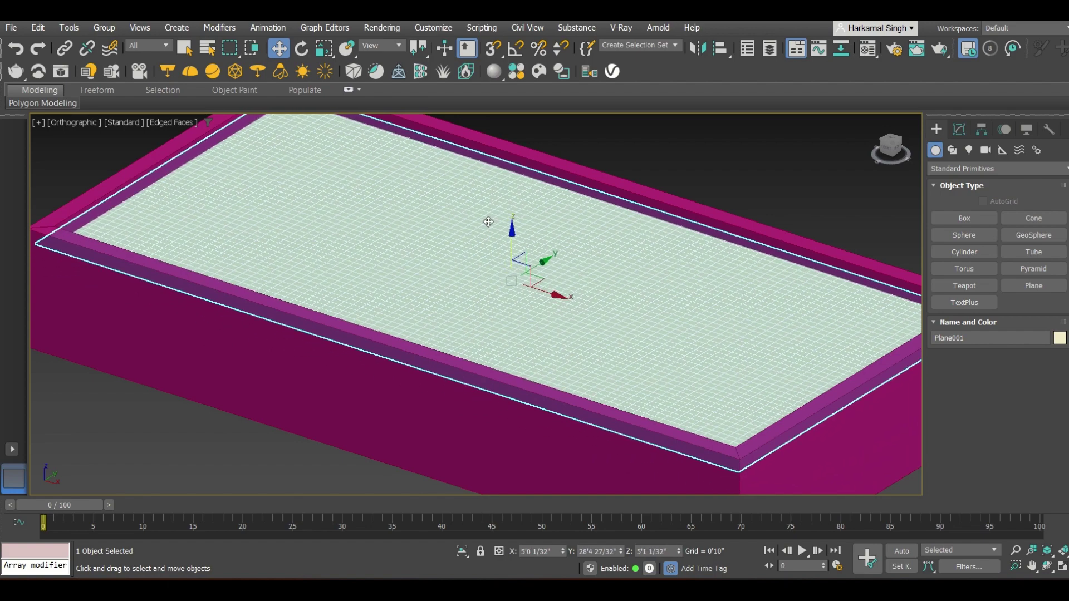
scroll(511, 225, "down", 5)
scroll(490, 199, "up", 5)
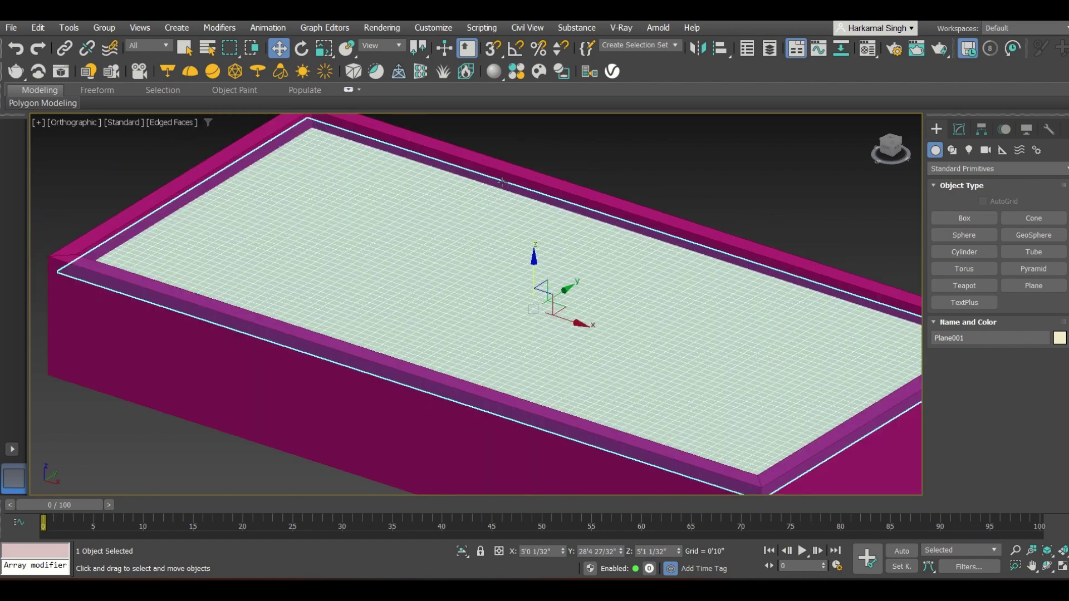
middle_click_drag(409, 308, 394, 289)
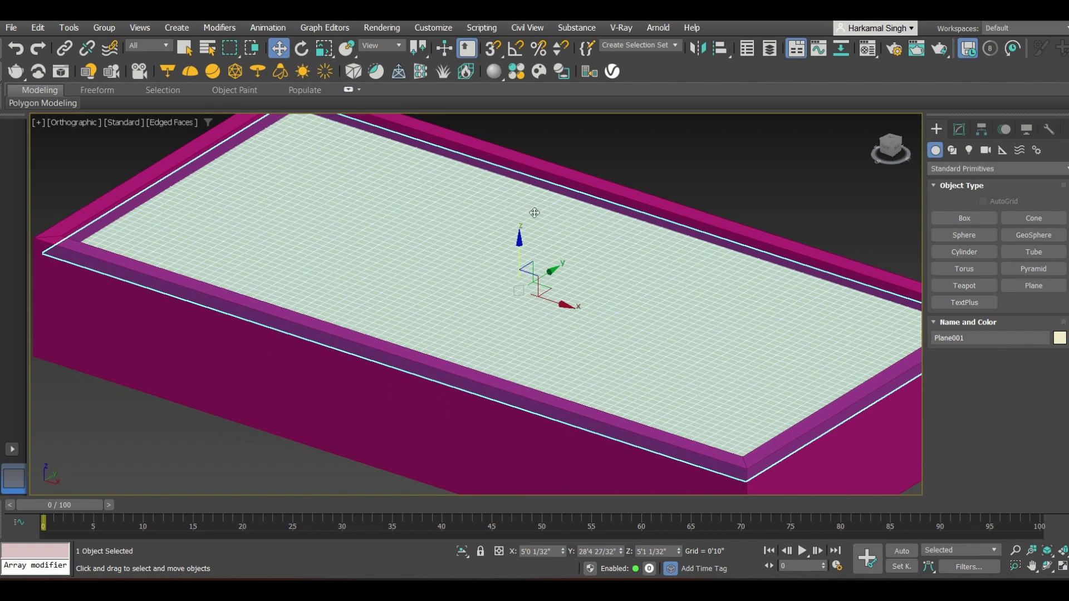
Set the plane's length segments and width segments to 4 each.
left_click(959, 129)
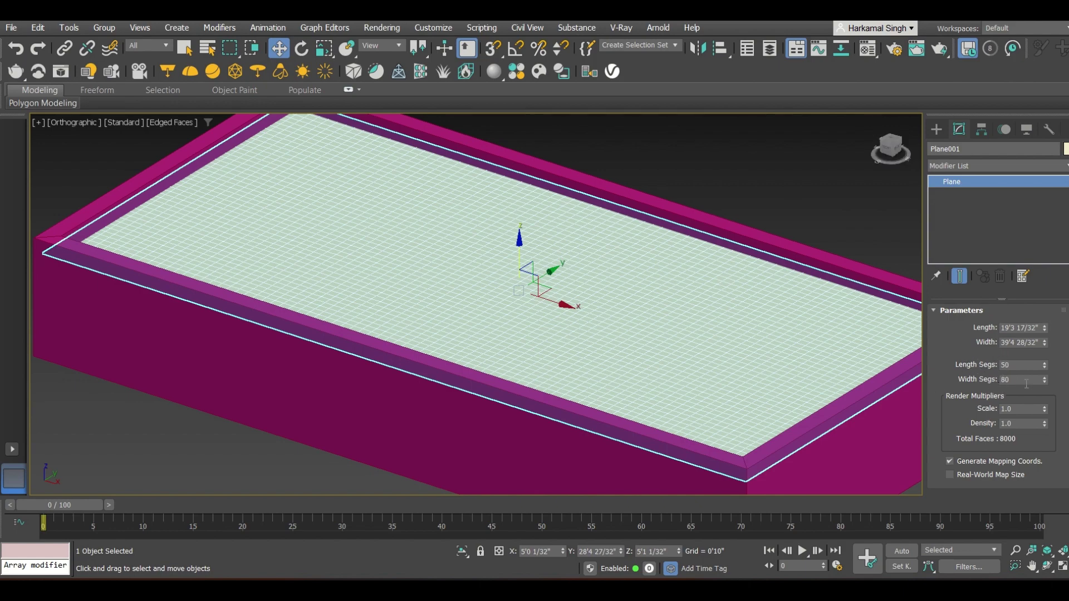
double_click(1026, 365)
type("4")
key("Tab")
type("4")
key("Return")
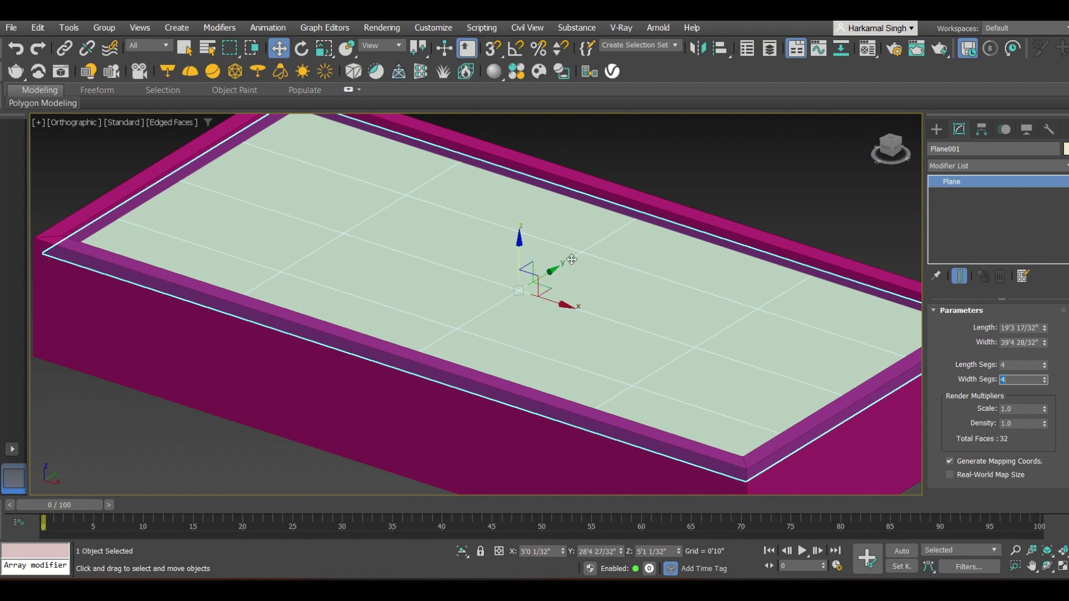
middle_click_drag(541, 334, 508, 357)
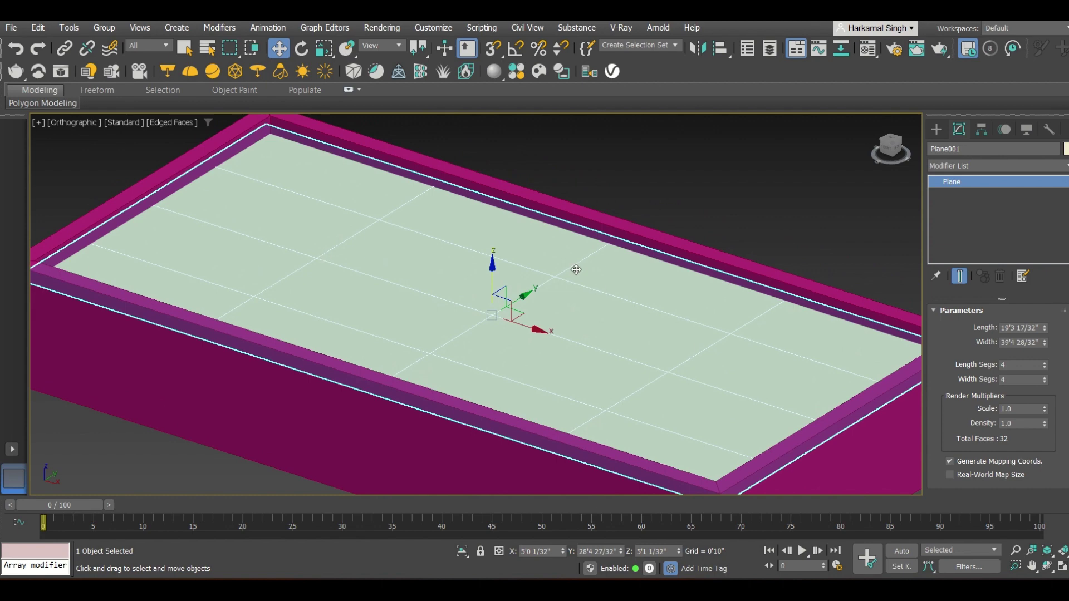
Set the plane's length segments and width segments to 50 each.
double_click(1019, 366)
type("50")
key("Return")
key("Tab")
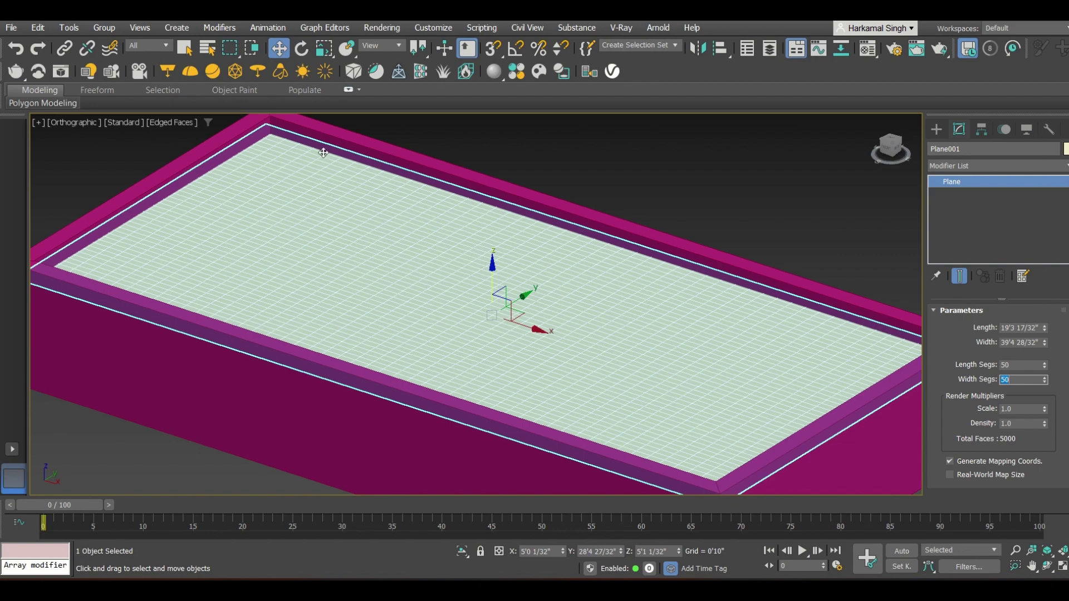
scroll(323, 152, "up", 2)
scroll(579, 323, "up", 2)
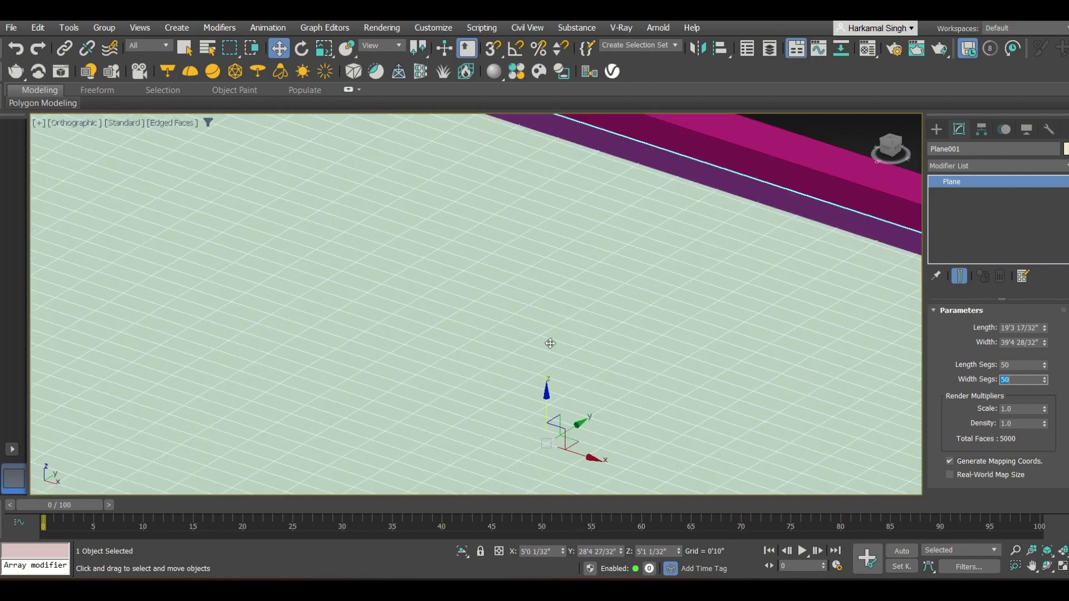
scroll(603, 270, "down", 1)
scroll(603, 270, "down", 3)
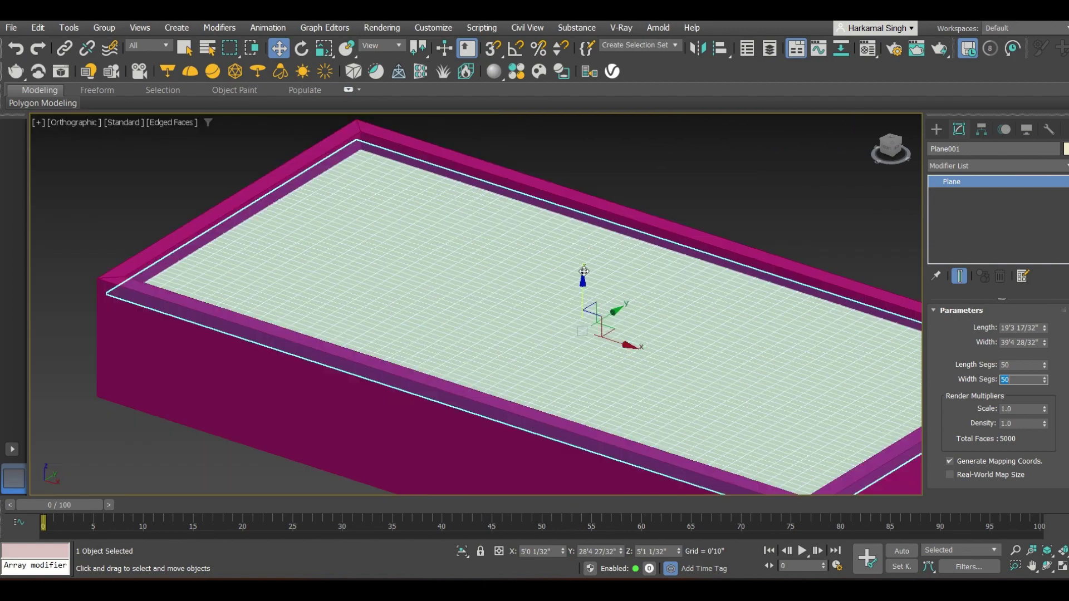
Set the plane's length segments to 80 and its width segments to 100.
left_click(1017, 363)
key("Tab")
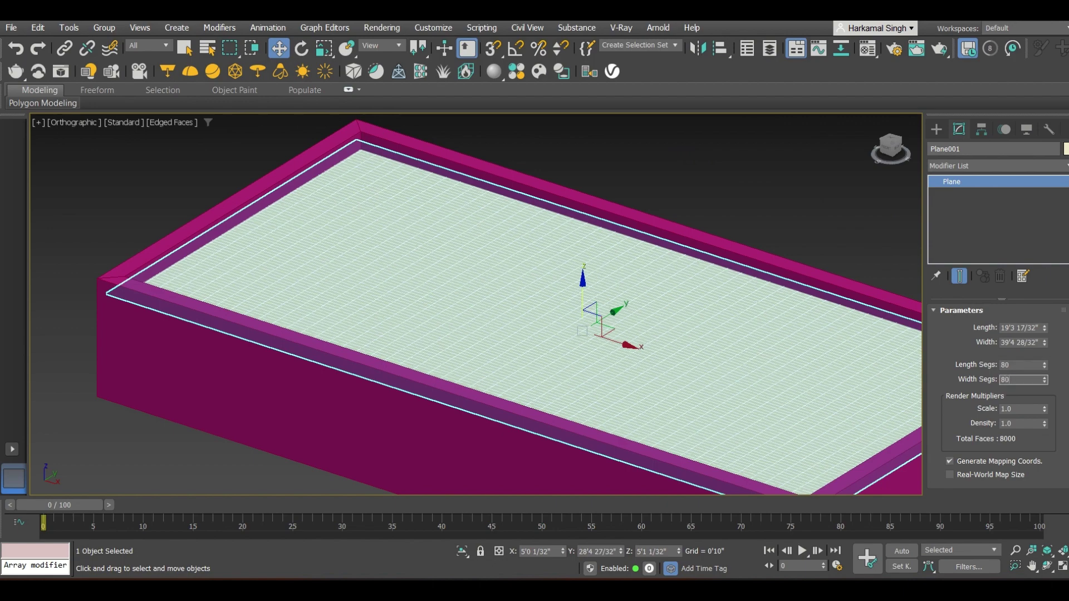
scroll(623, 349, "up", 3)
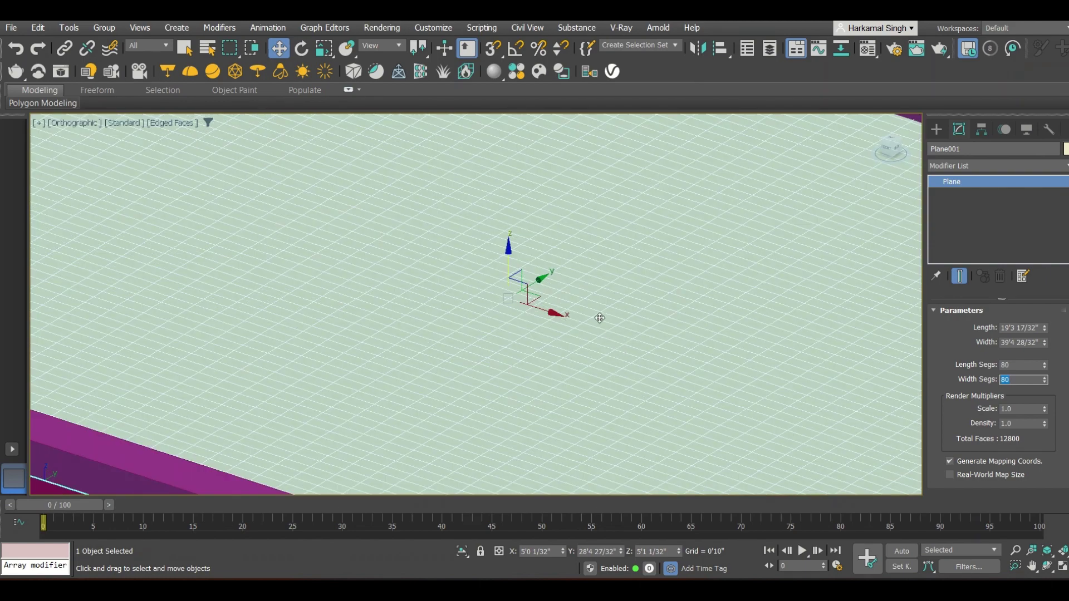
scroll(598, 318, "down", 1)
type("100")
key("Return")
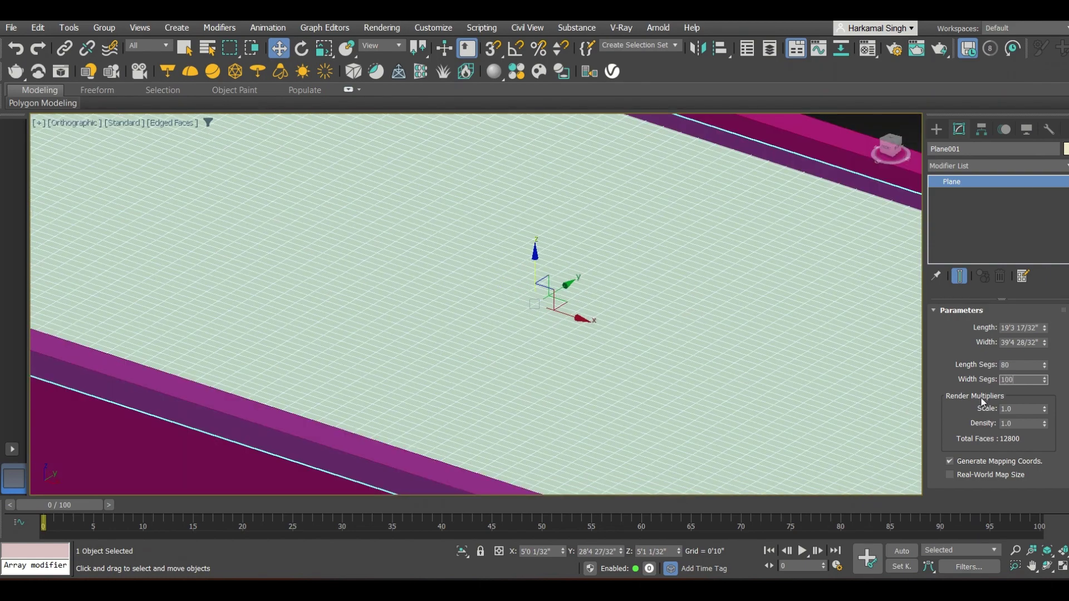
scroll(543, 279, "down", 4)
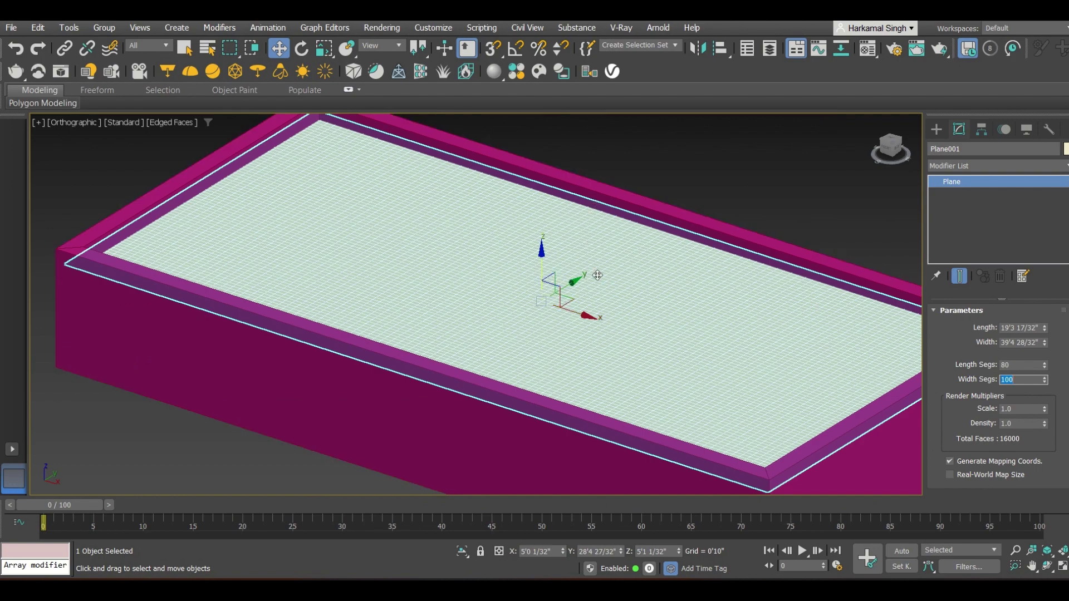
Examine the density of the plane's mesh in both wireframe and shaded display.
scroll(576, 268, "up", 5)
scroll(574, 269, "down", 2)
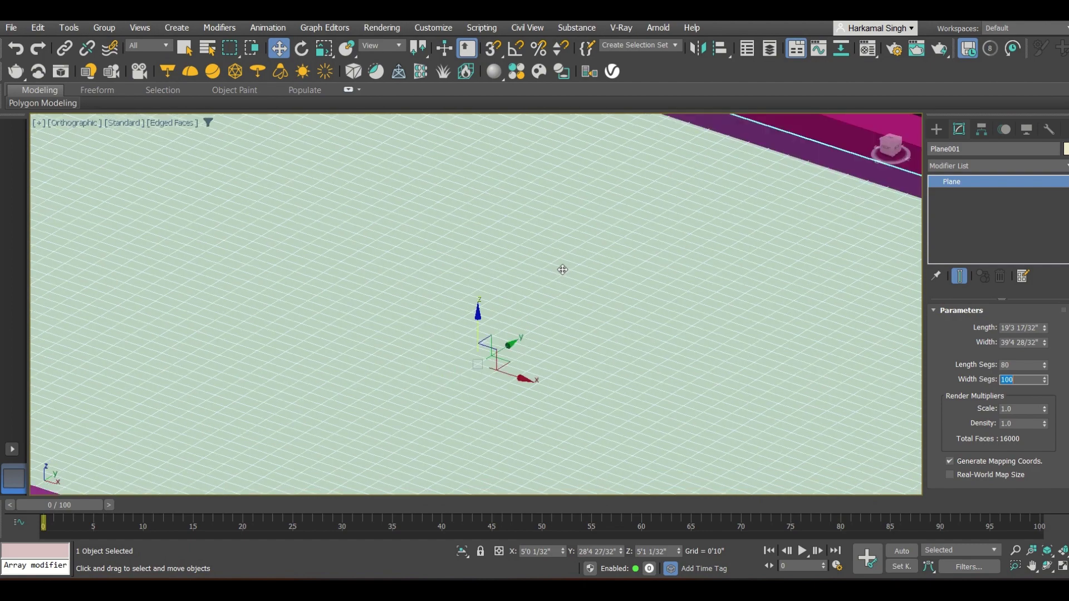
scroll(563, 269, "down", 3)
key("F3")
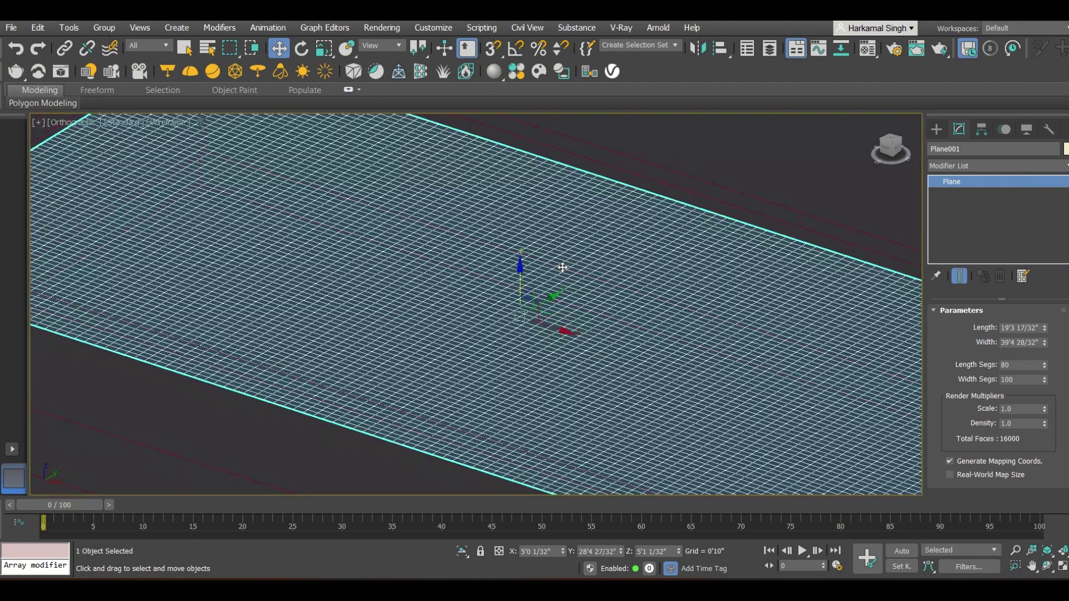
key("F3")
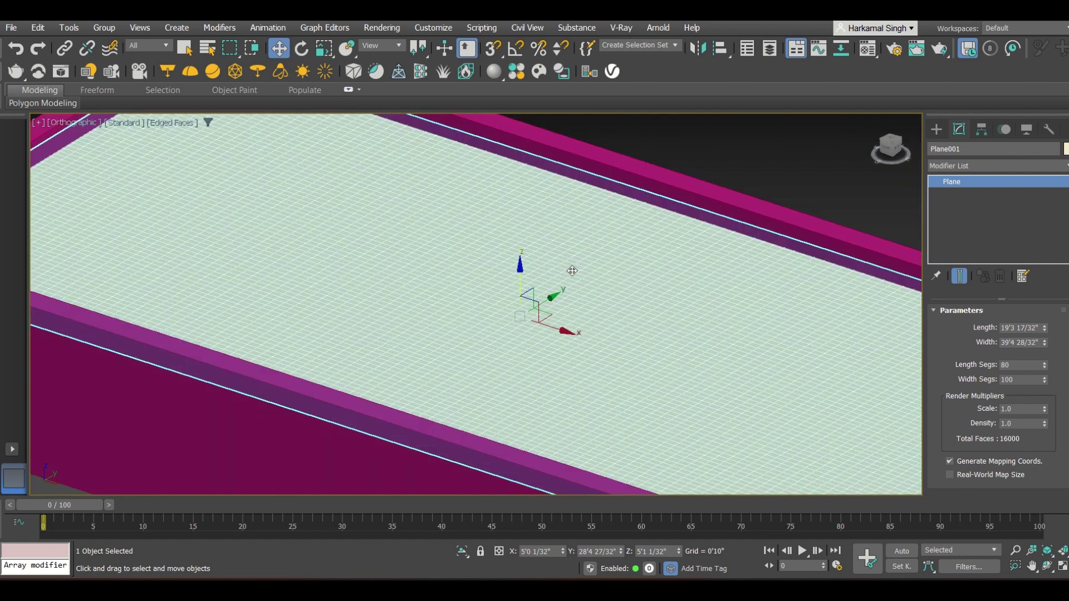
scroll(573, 271, "up", 2)
scroll(572, 270, "down", 4)
scroll(434, 292, "down", 1)
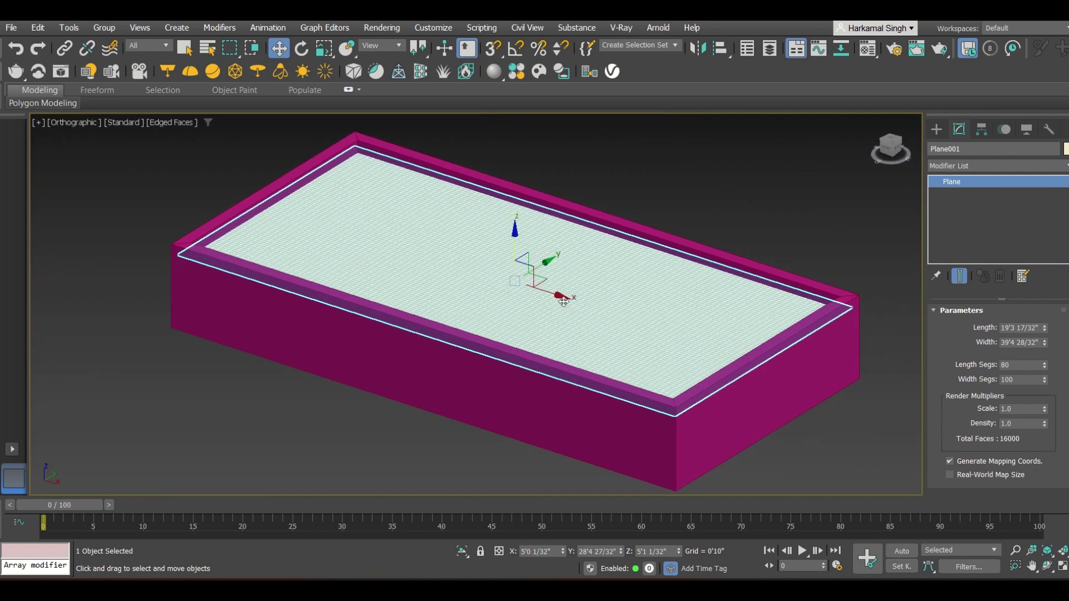
left_click(936, 131)
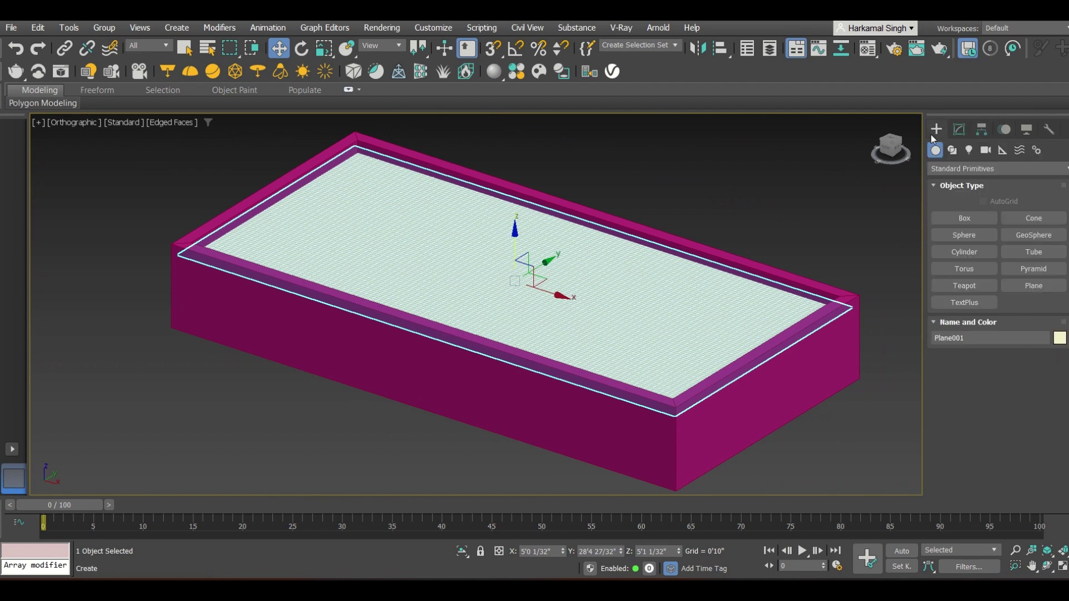
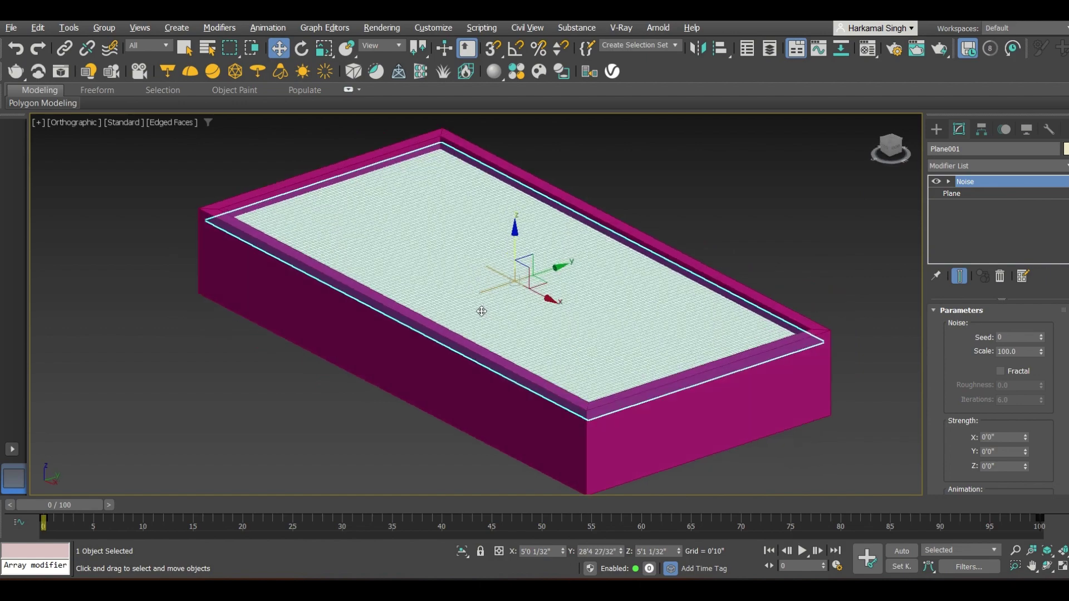
Inspect the plane's surface inside the box rim with the Noise modifier on it.
scroll(490, 307, "up", 4)
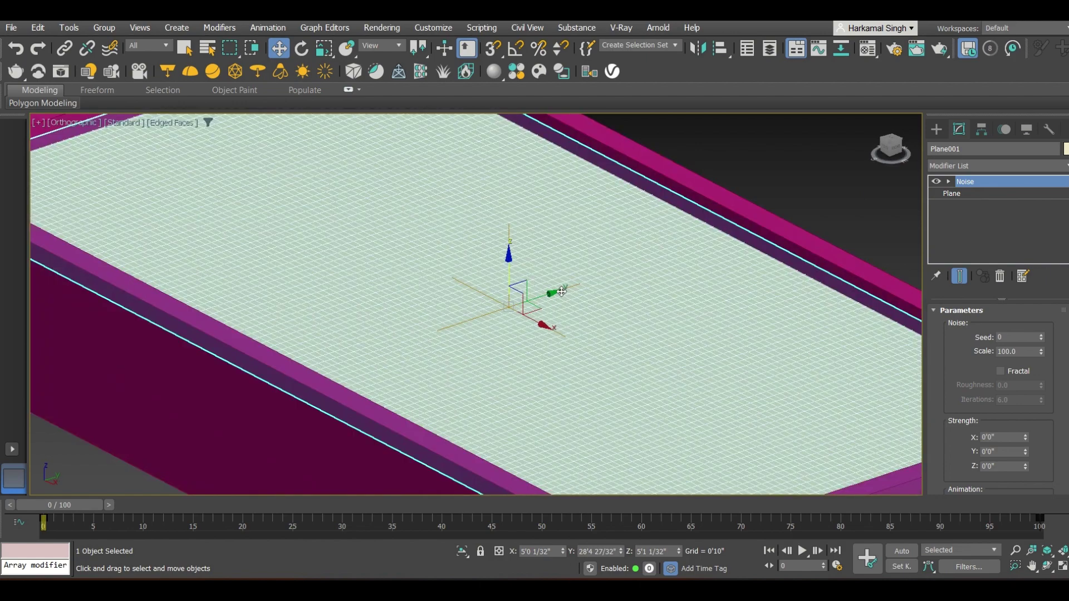
scroll(561, 292, "down", 3)
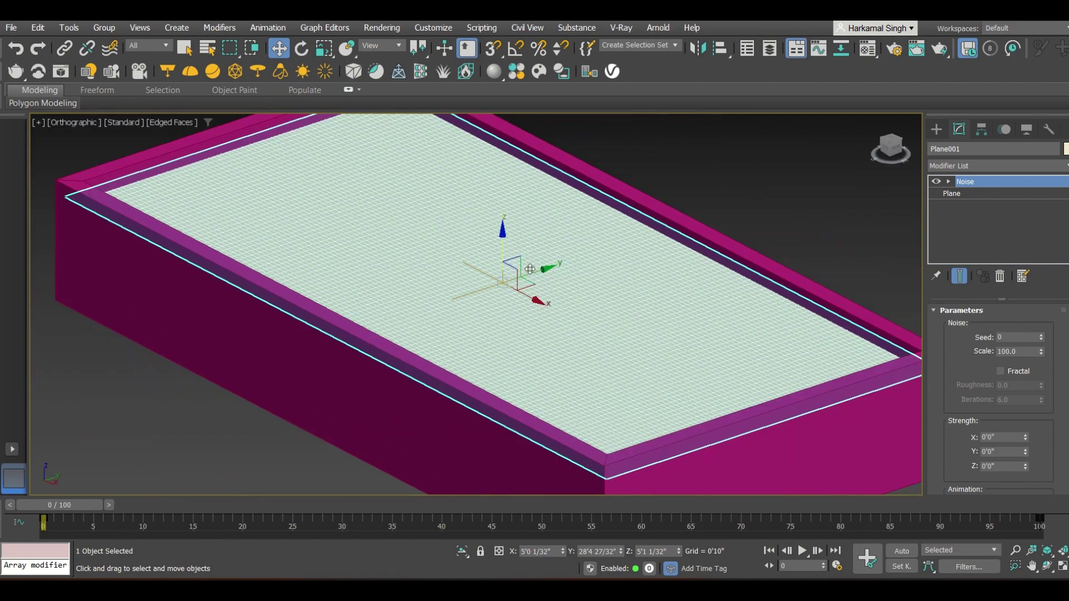
scroll(530, 269, "up", 3)
scroll(565, 290, "up", 2)
scroll(571, 340, "up", 1)
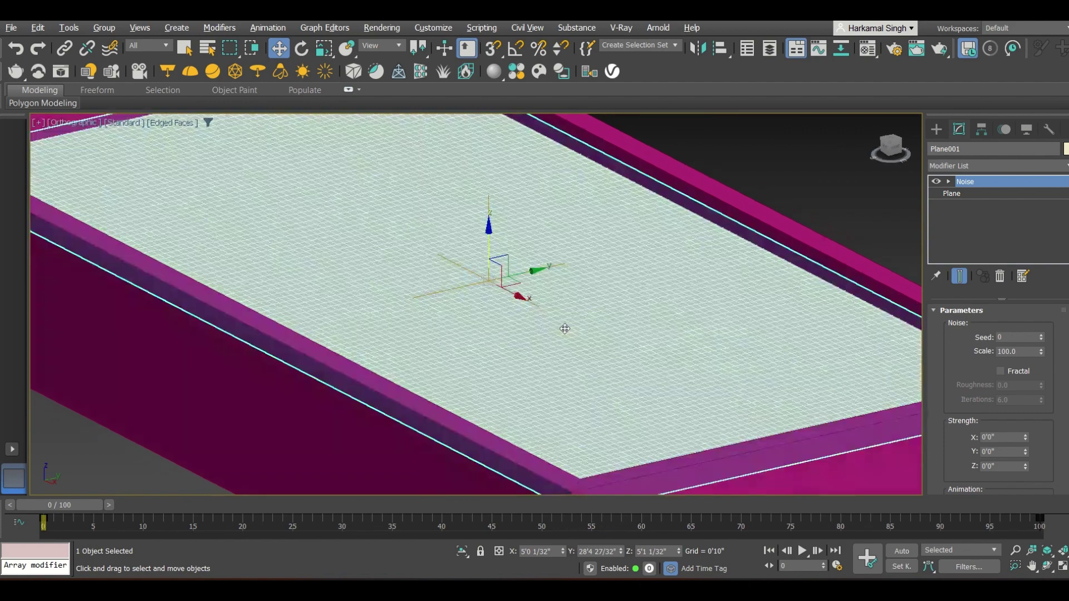
scroll(568, 324, "down", 3)
scroll(565, 323, "up", 2)
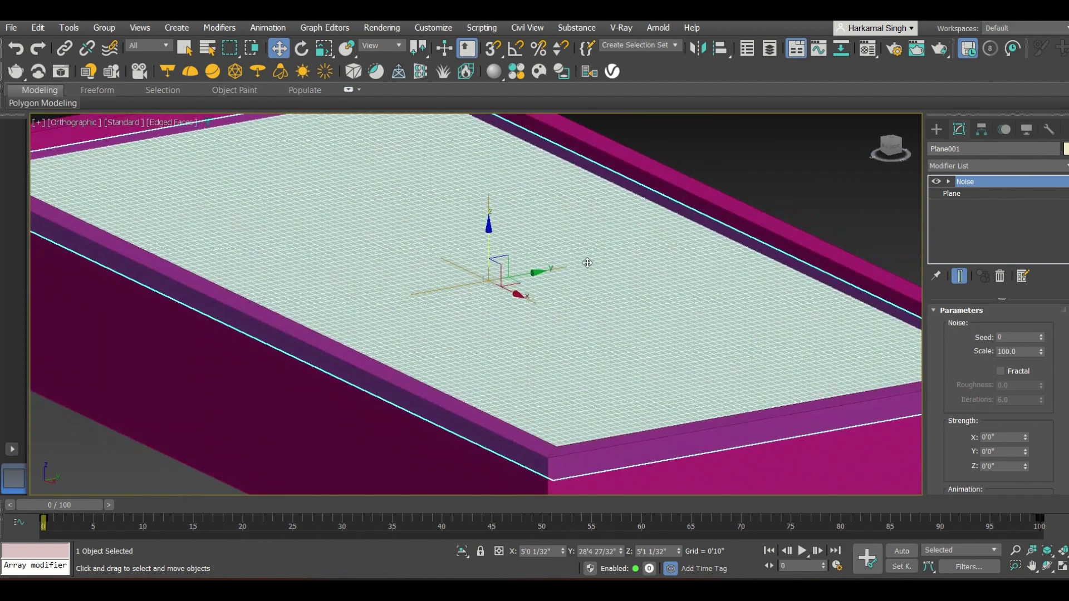
scroll(579, 226, "down", 1)
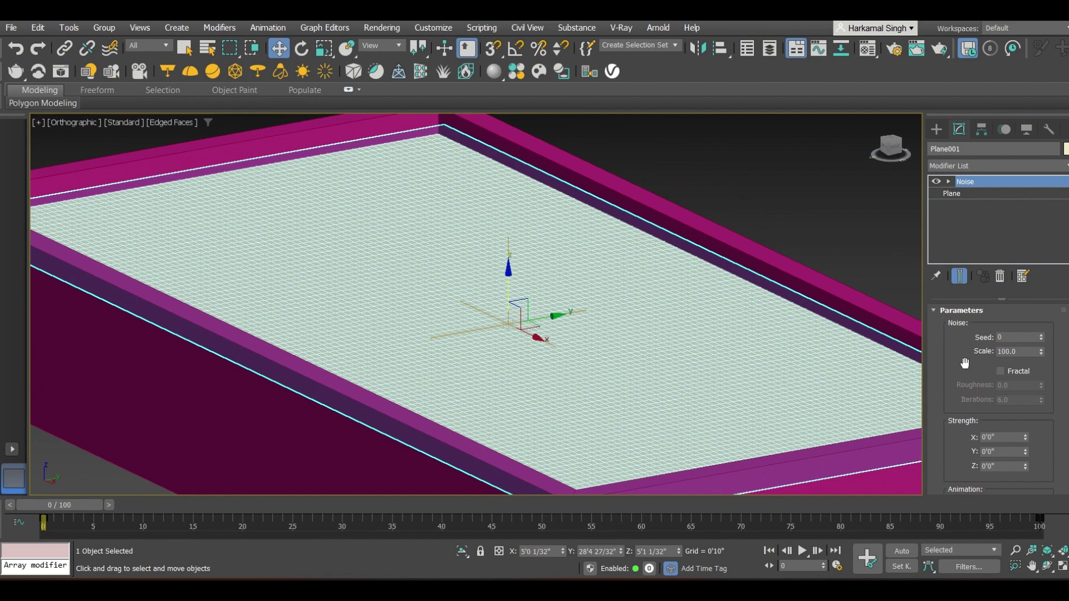
Set the Noise modifier's Z strength to 0'0 29/32" and enable Fractal.
scroll(958, 421, "down", 1)
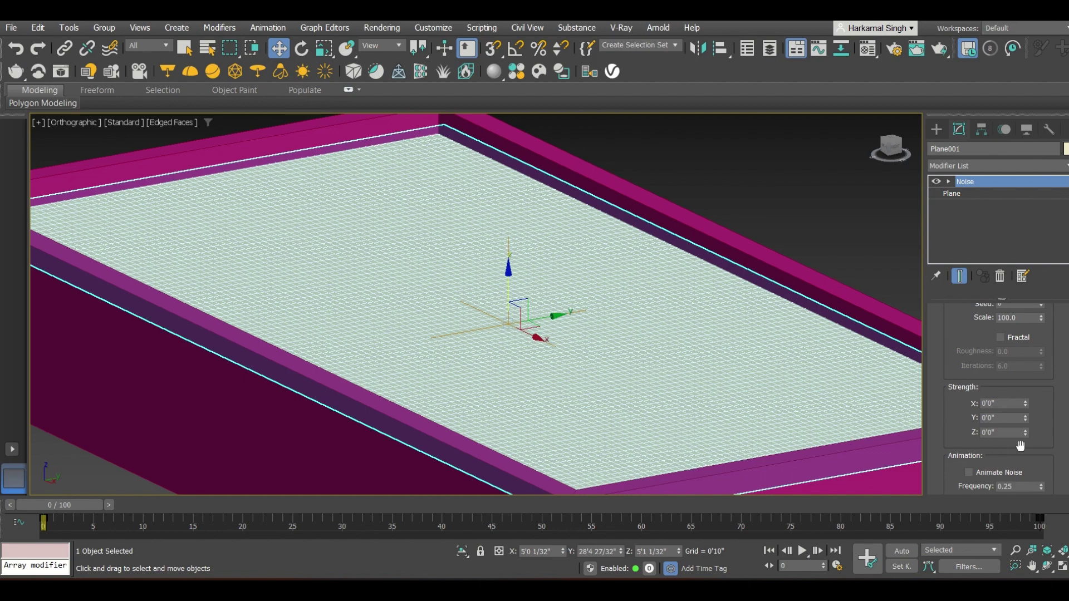
left_click_drag(1026, 430, 1022, 376)
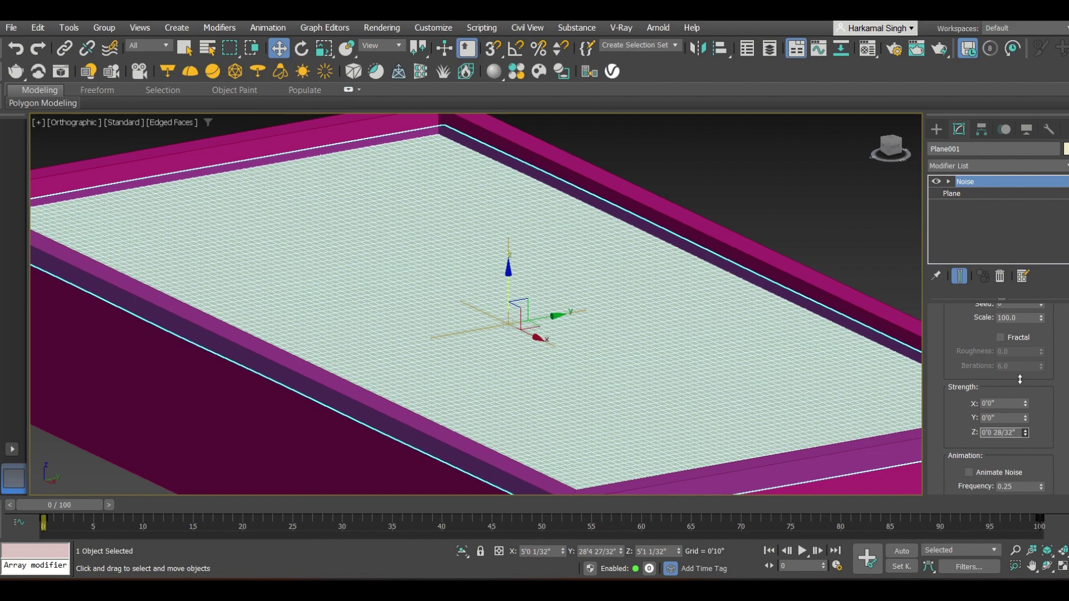
left_click_drag(1020, 379, 1006, 340)
left_click(1001, 338)
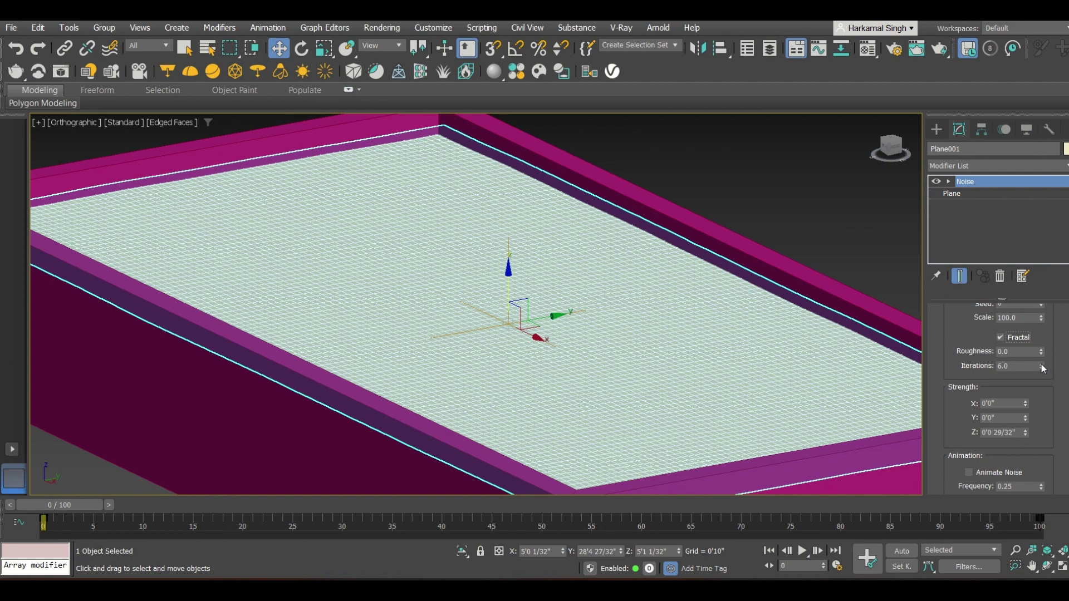
Set the fractal noise iterations to 5.69 and the noise scale to 19.0.
left_click_drag(1043, 369, 1041, 371)
left_click_drag(1019, 174, 1009, 343)
left_click_drag(1025, 378, 1025, 381)
middle_click_drag(512, 310, 507, 321)
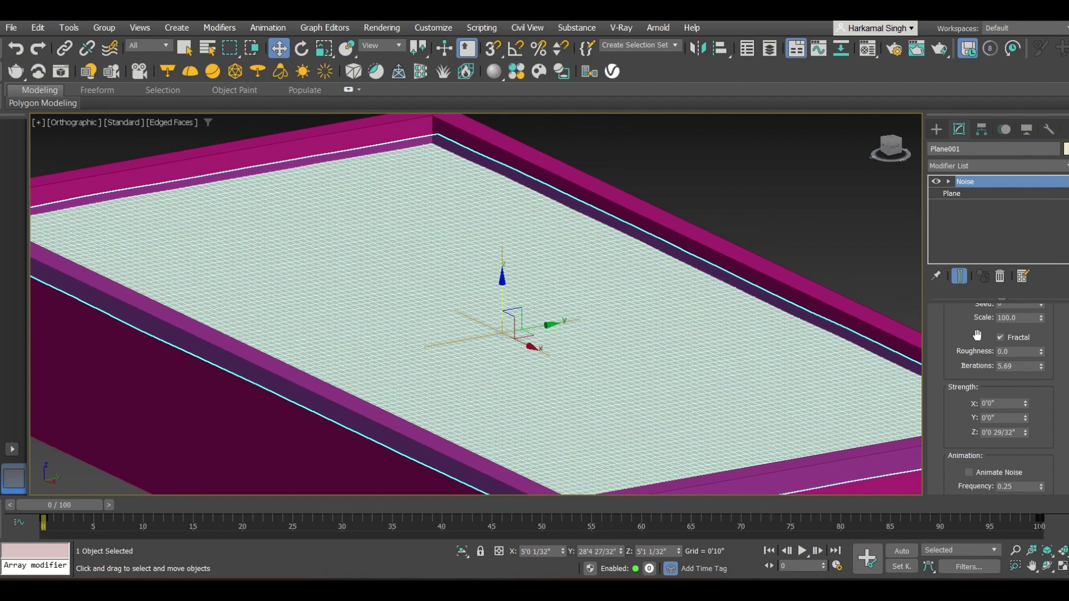
scroll(977, 334, "up", 2)
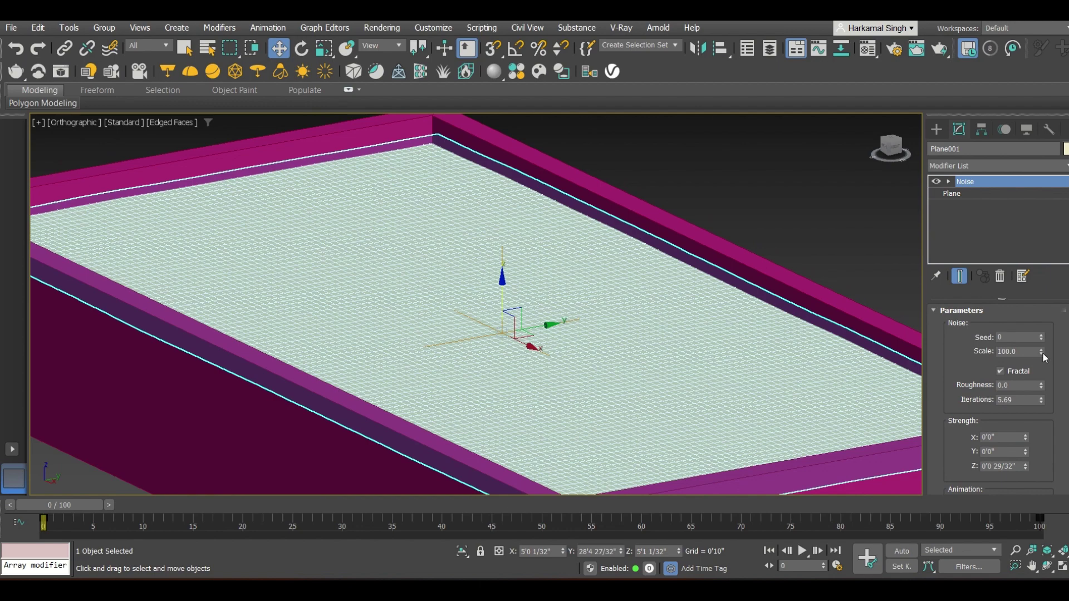
left_click_drag(1040, 353, 1008, 450)
left_click_drag(1001, 408, 1016, 389)
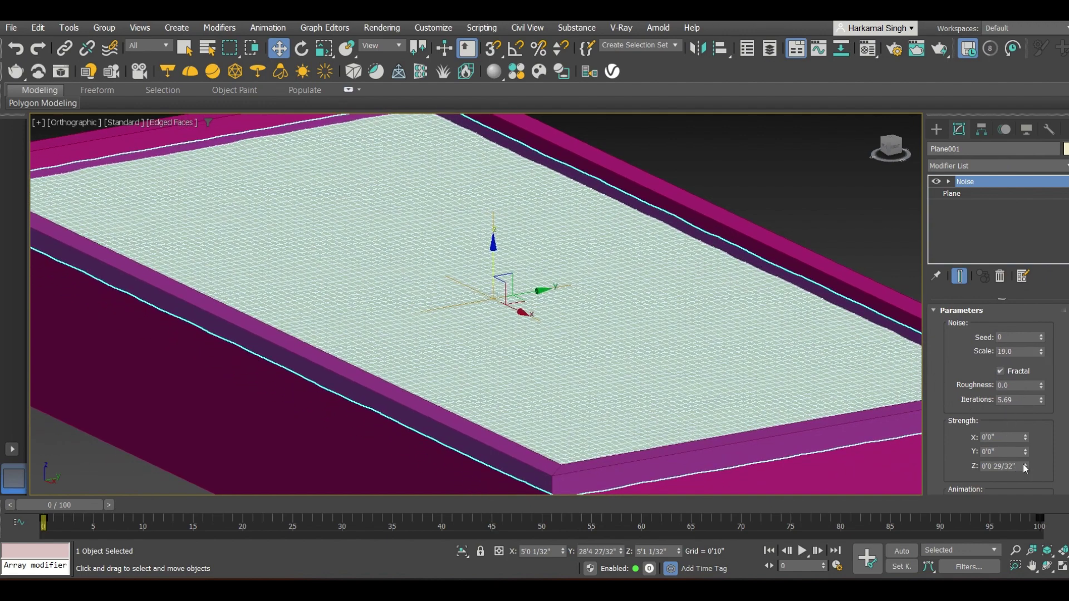
Raise the noise scale to 31.54 and the Z strength to 0'2 31/32" for more pronounced waves.
left_click_drag(1025, 466, 1024, 438)
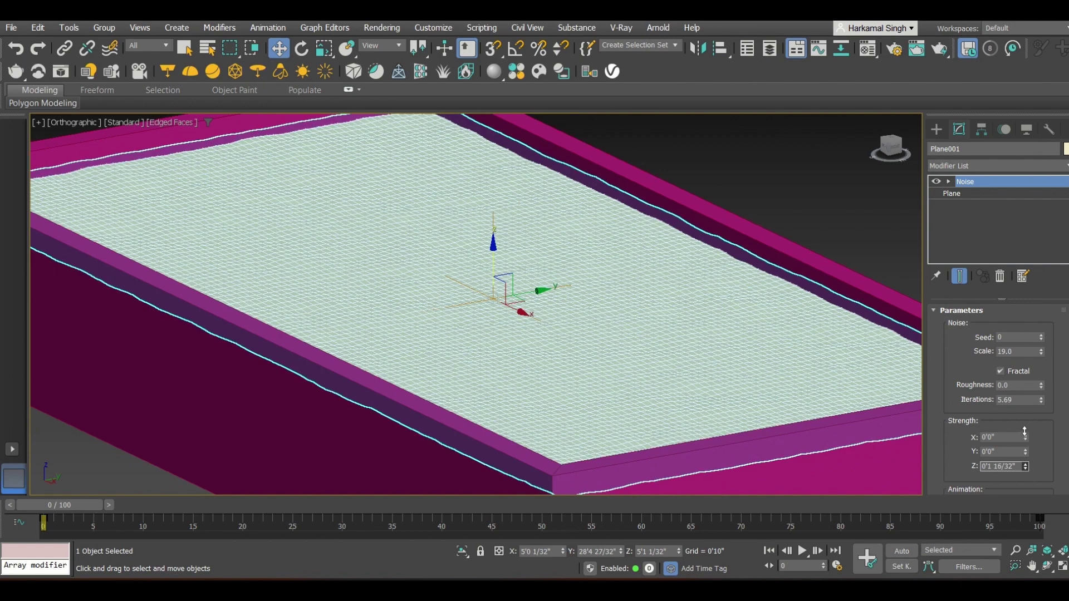
left_click_drag(1043, 354, 1036, 316)
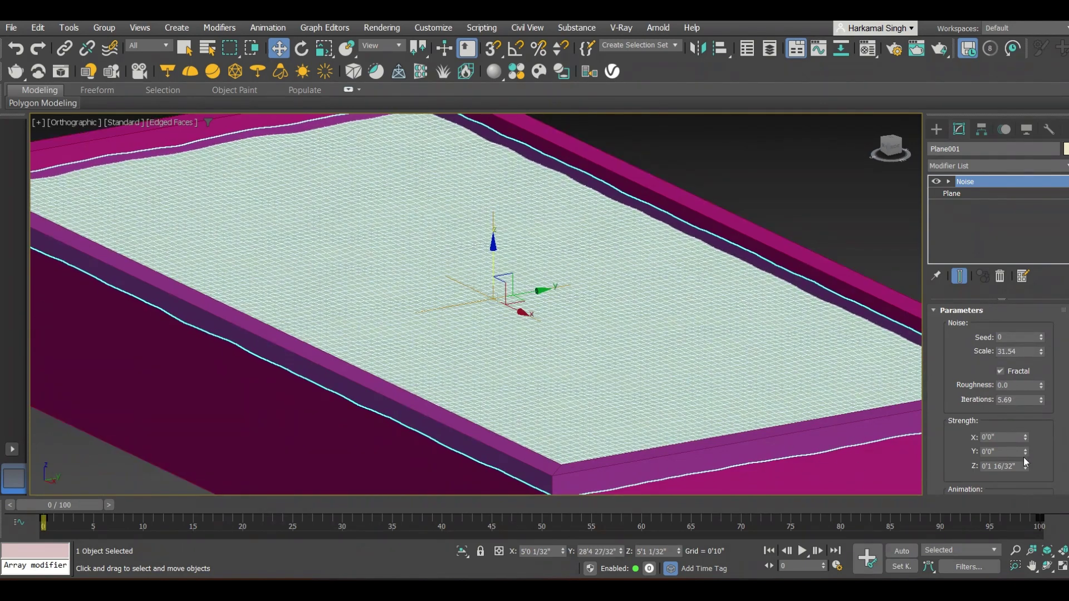
left_click_drag(1025, 468, 1021, 414)
middle_click_drag(360, 345, 367, 350)
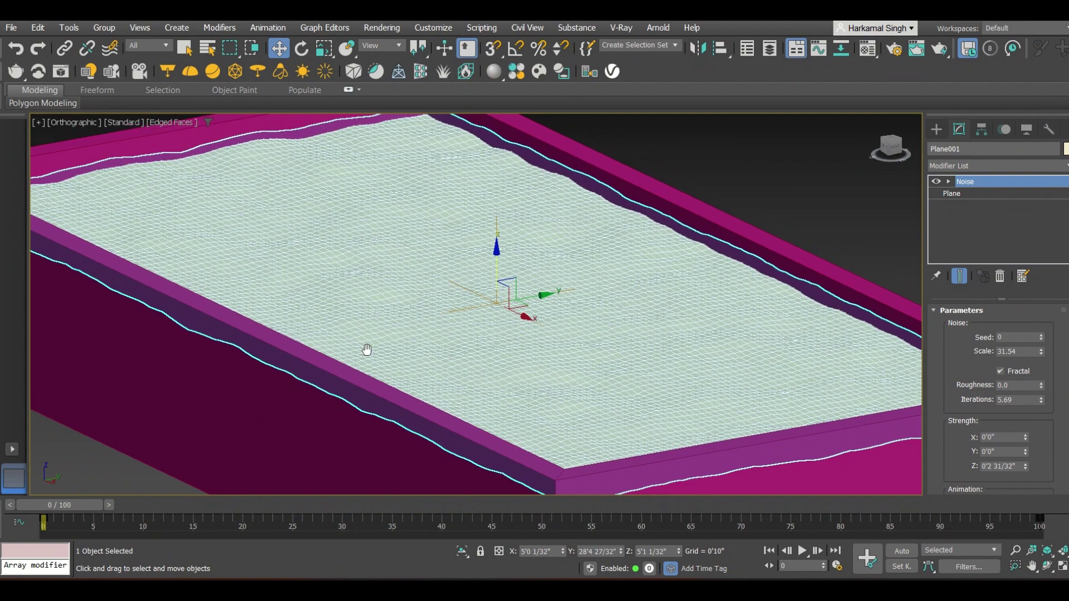
scroll(393, 312, "down", 2)
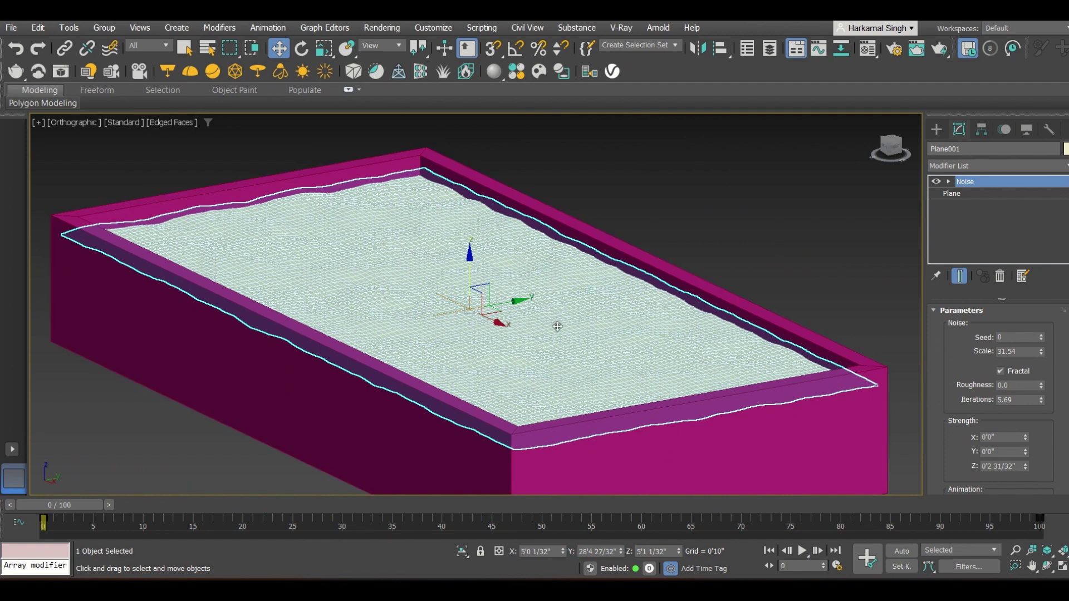
Deselect the wavy plane and select the hollow box around it.
left_click(937, 129)
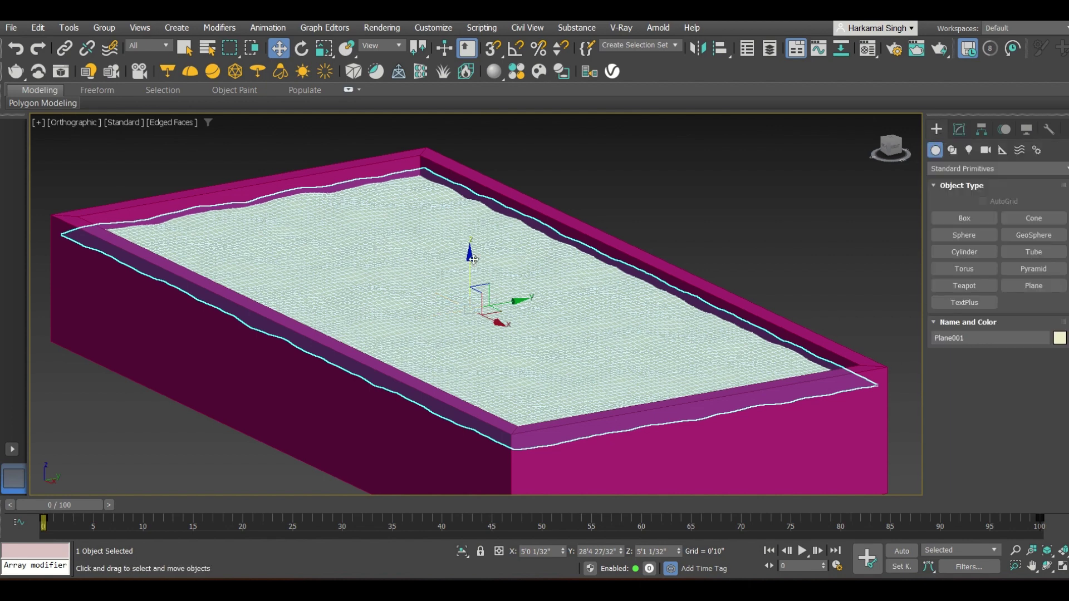
middle_click_drag(500, 318, 490, 313)
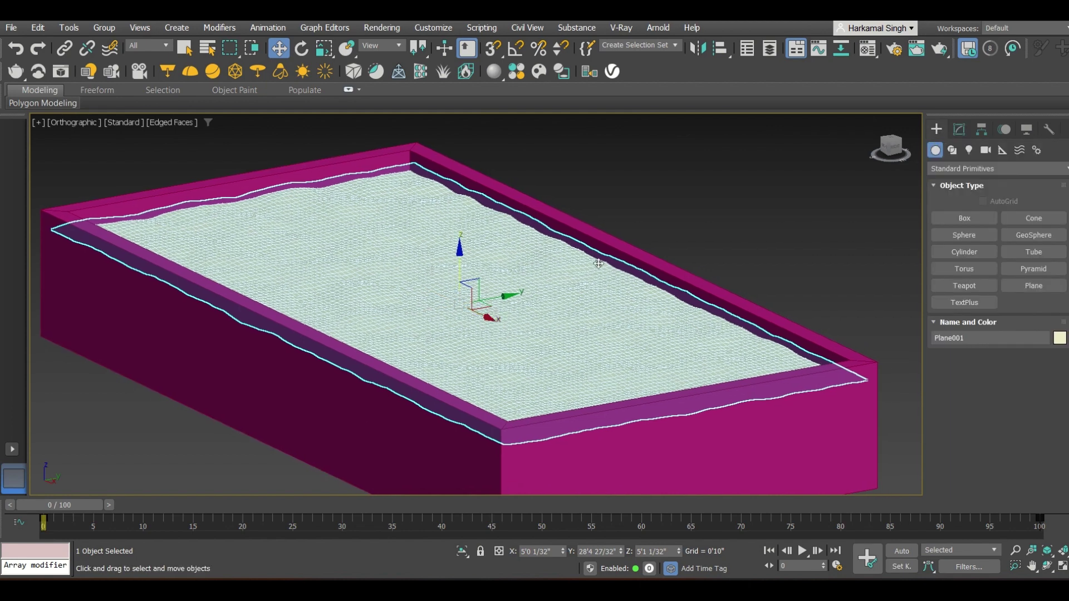
left_click(626, 212)
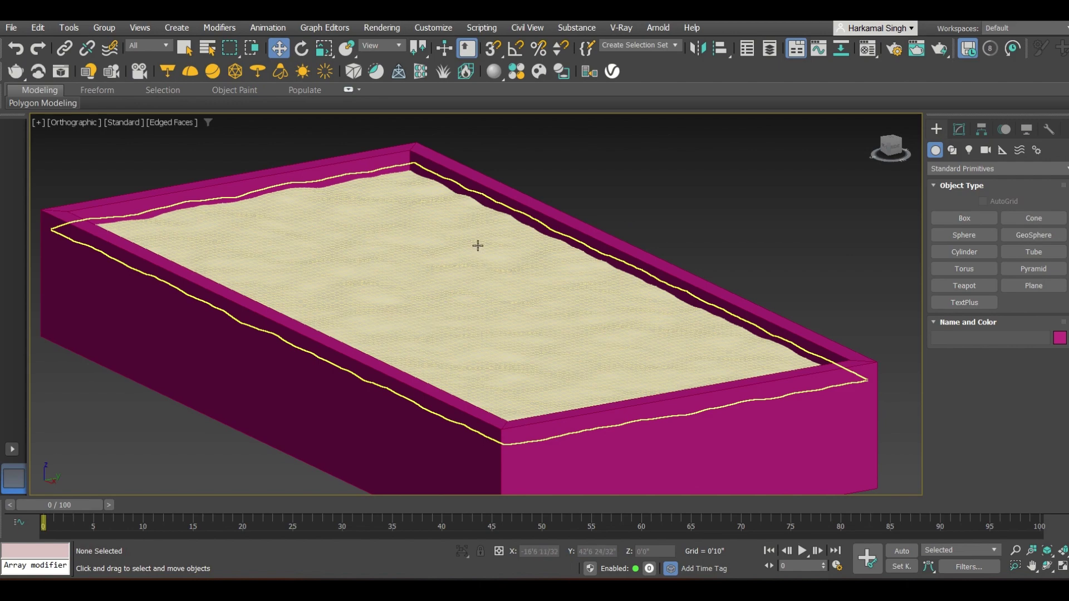
scroll(478, 245, "down", 2)
left_click(747, 370)
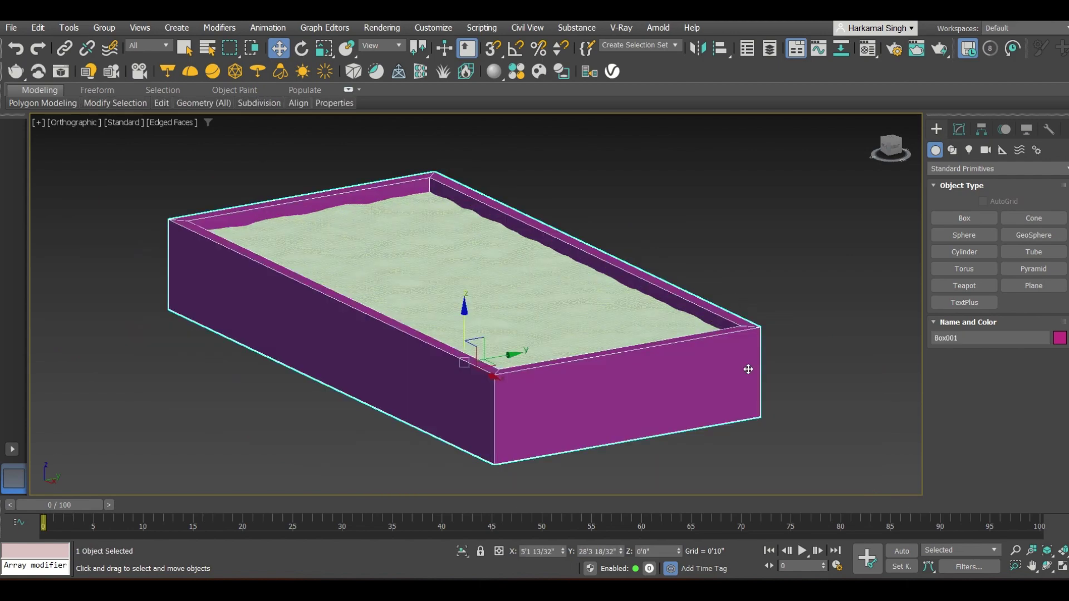
Load Tiles_Pool_I01_100cm from the Tiles category of the V-Ray material library into the first Material Editor slot.
key("m")
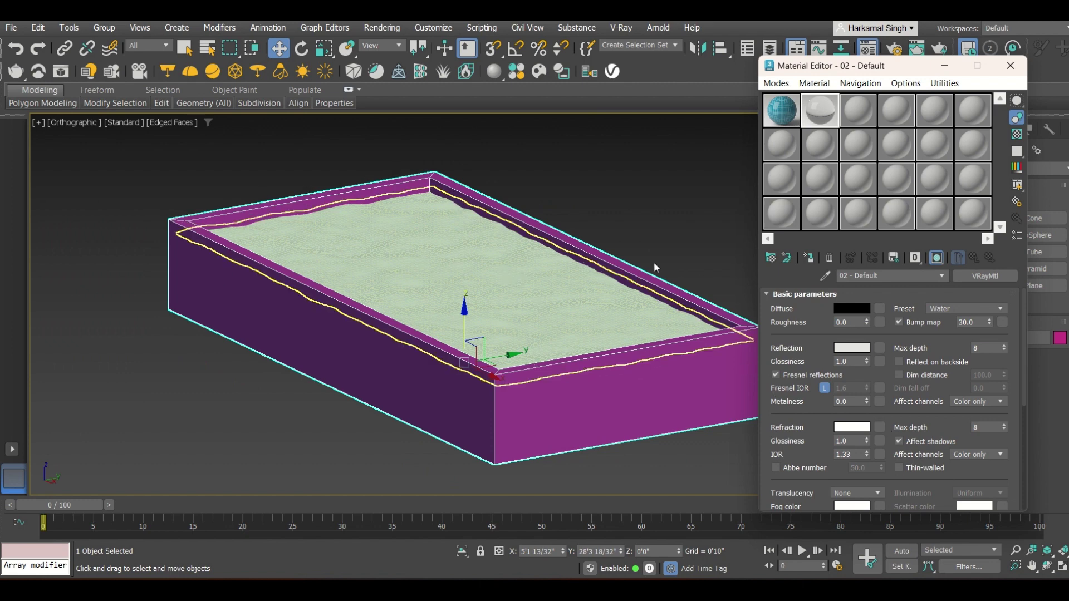
left_click(782, 114)
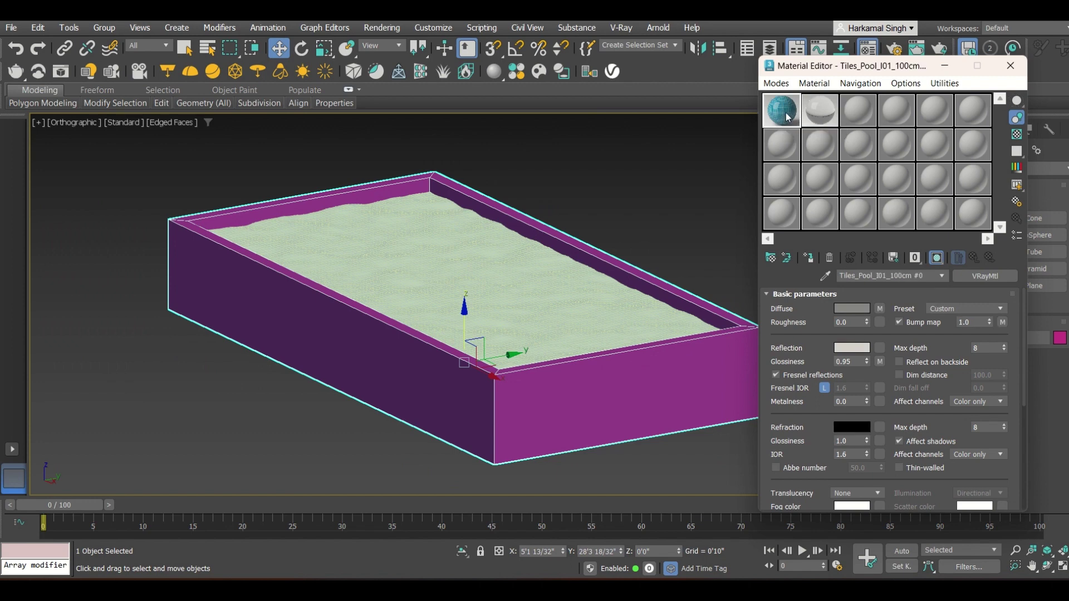
left_click(519, 68)
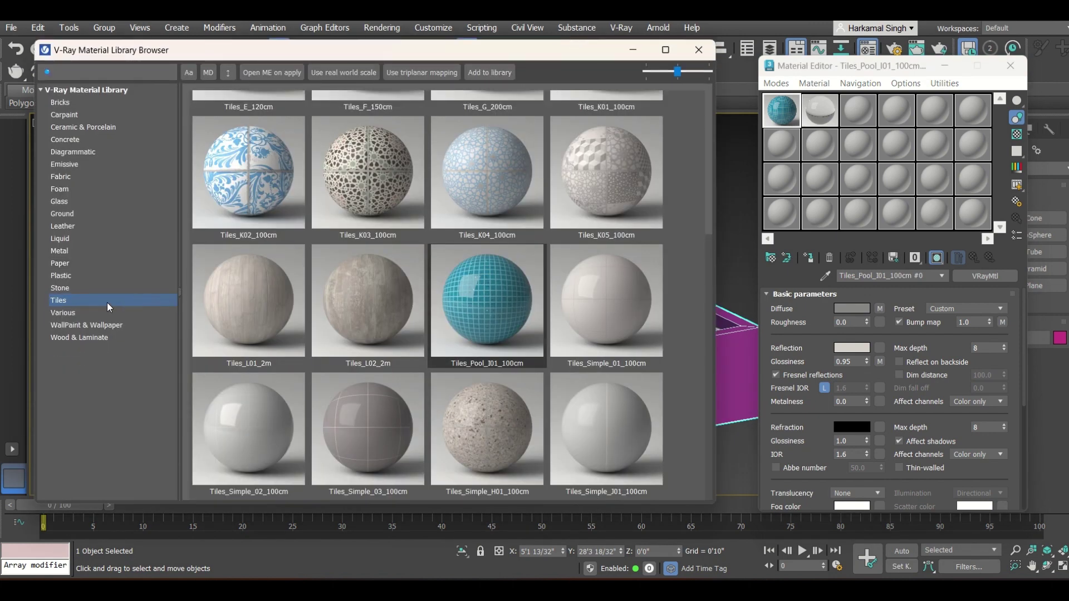
double_click(504, 286)
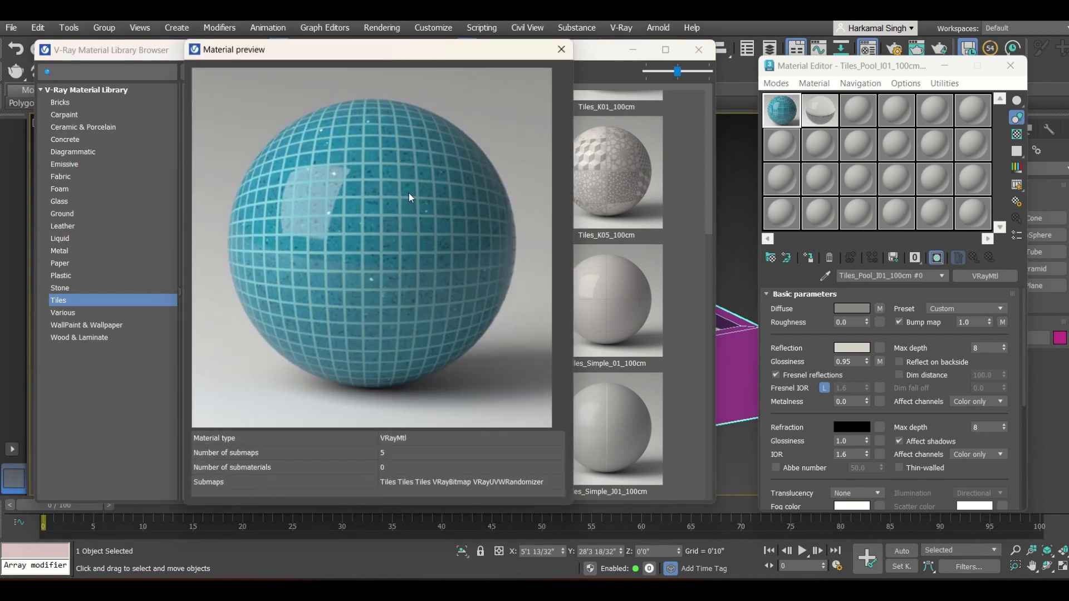
left_click(561, 49)
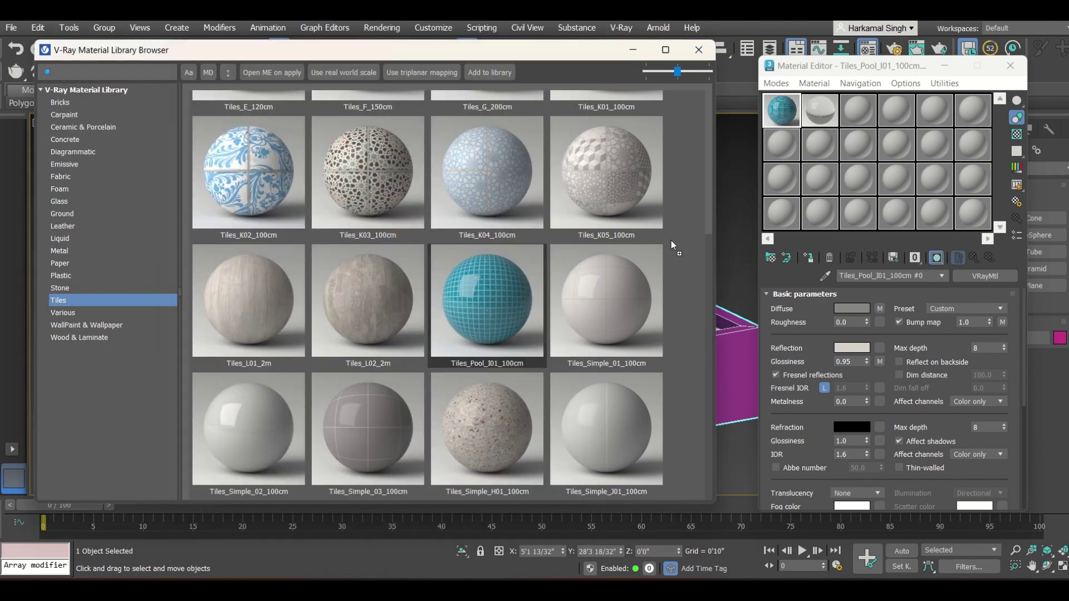
left_click_drag(814, 119, 814, 120)
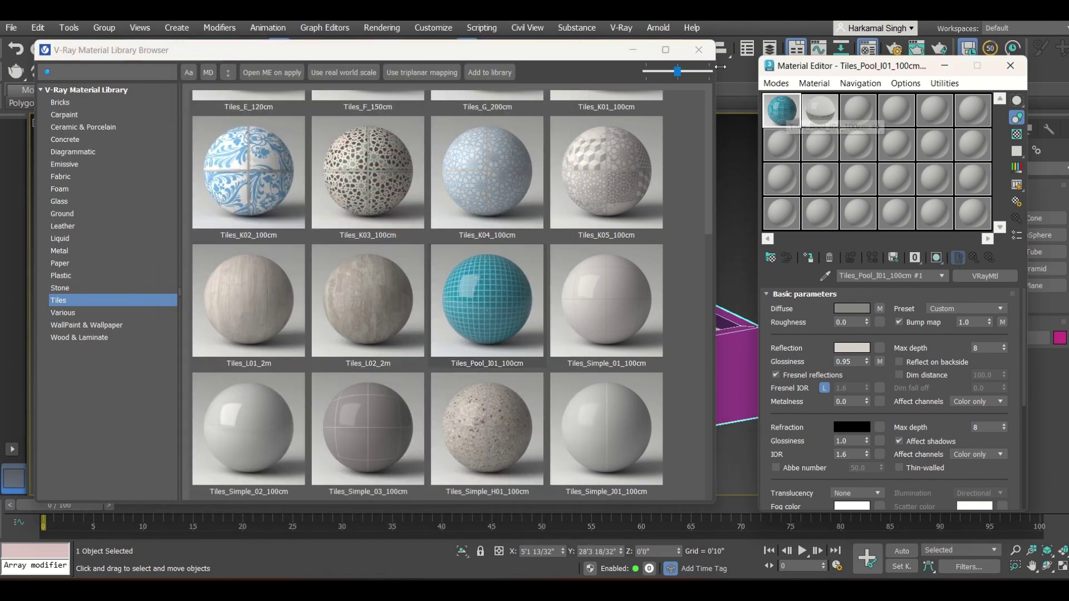
left_click(700, 51)
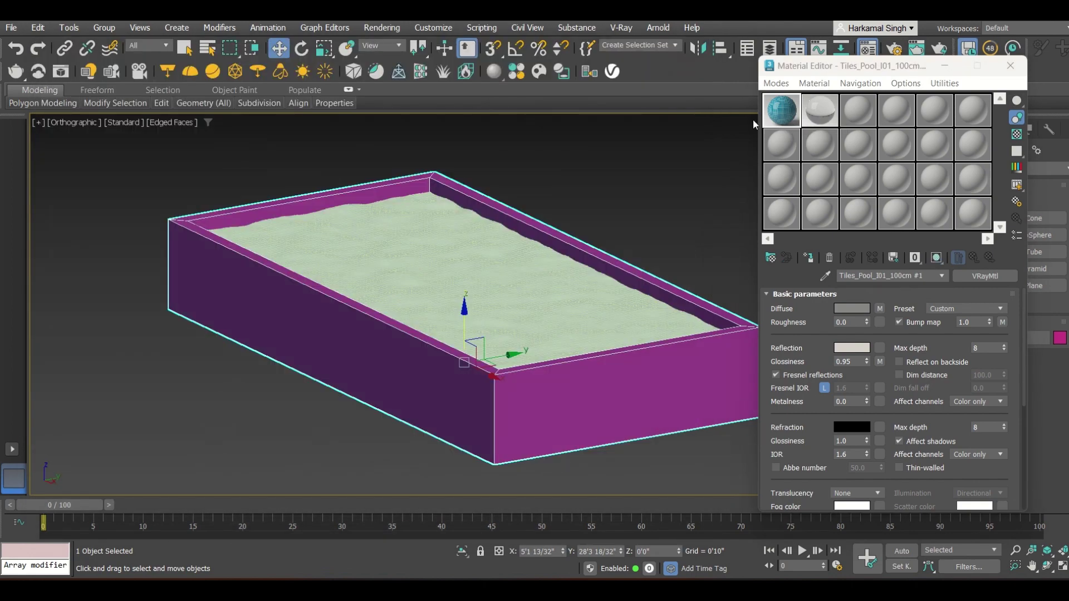
Assign the pool tile material to the selected box and show its texture in the viewport.
left_click(806, 259)
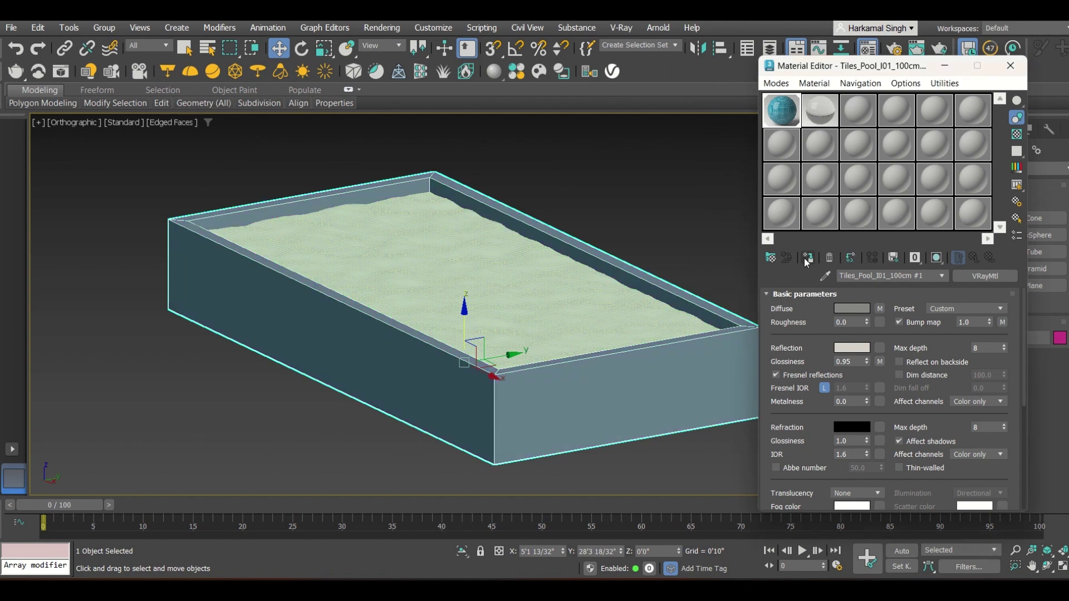
left_click(937, 261)
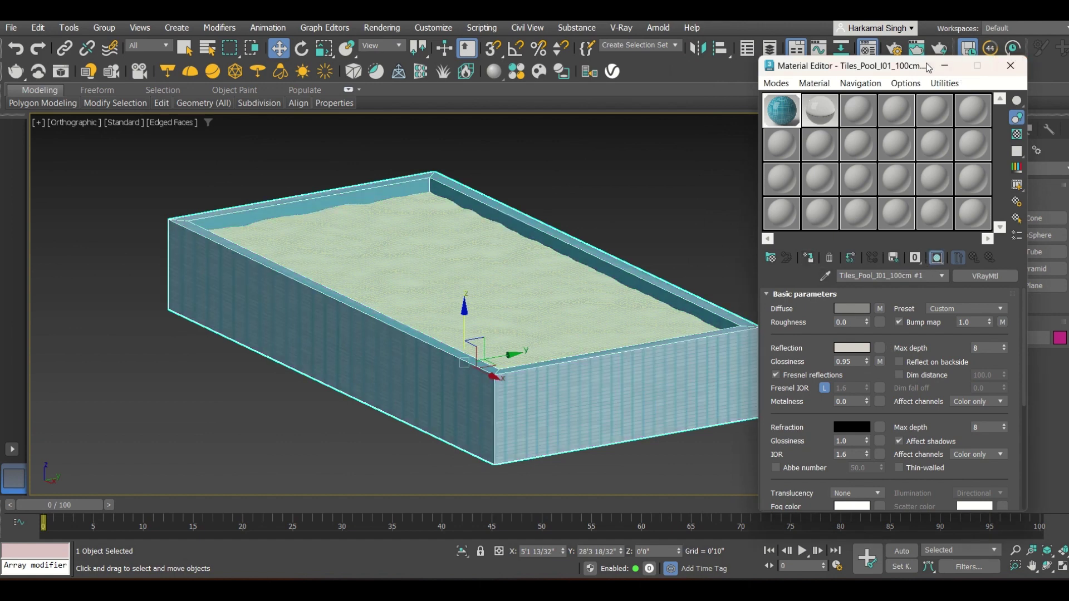
left_click(947, 66)
Inspect how the tile pattern runs across the box's outer walls and rim.
scroll(521, 389, "up", 6)
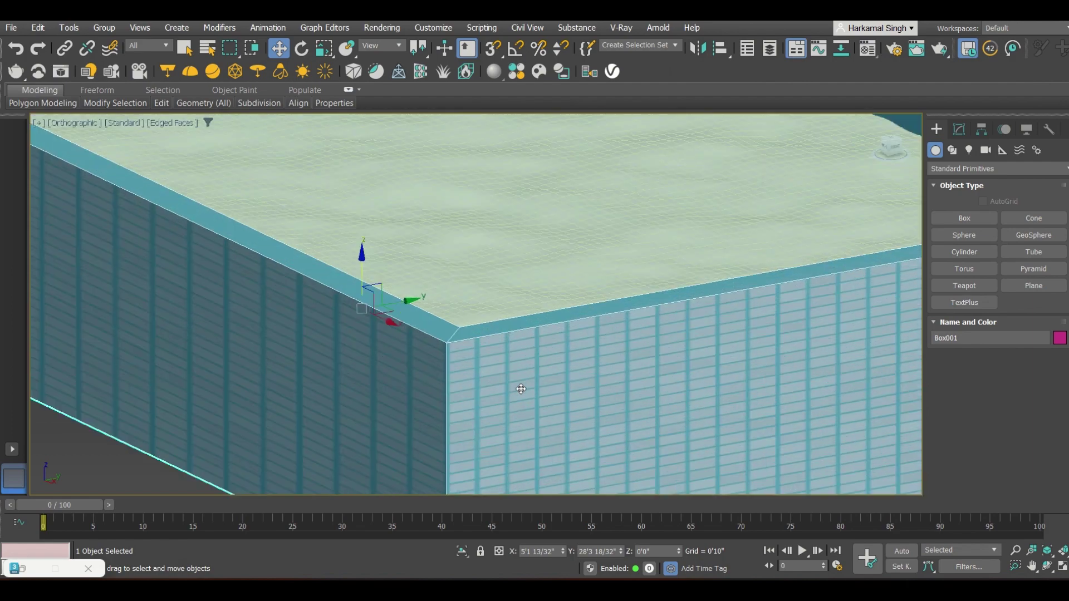
scroll(472, 364, "down", 8)
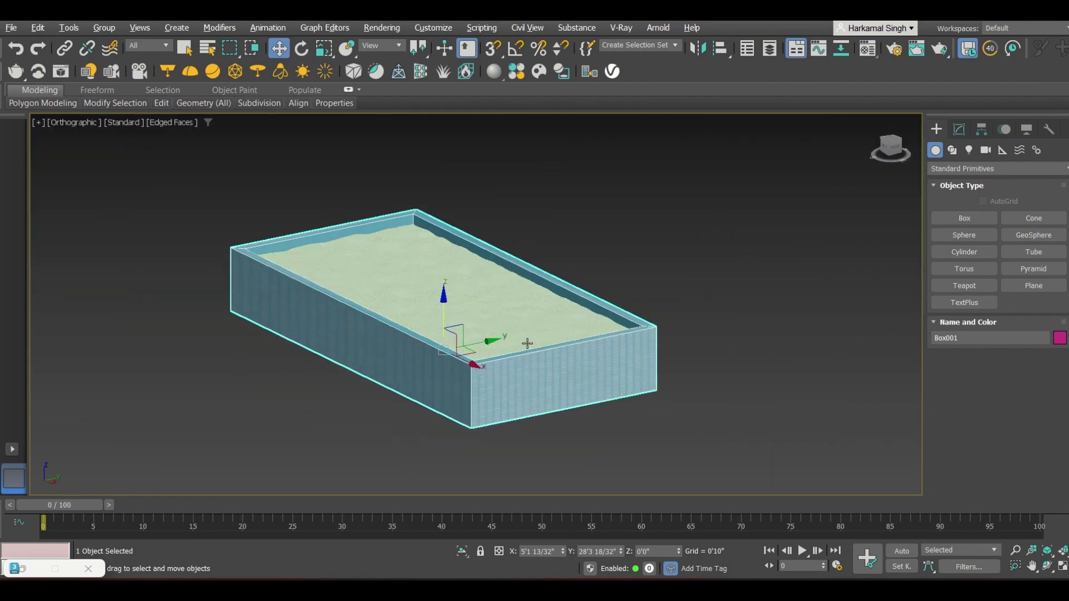
middle_click_drag(529, 356, 545, 374, "alt")
scroll(565, 346, "up", 5)
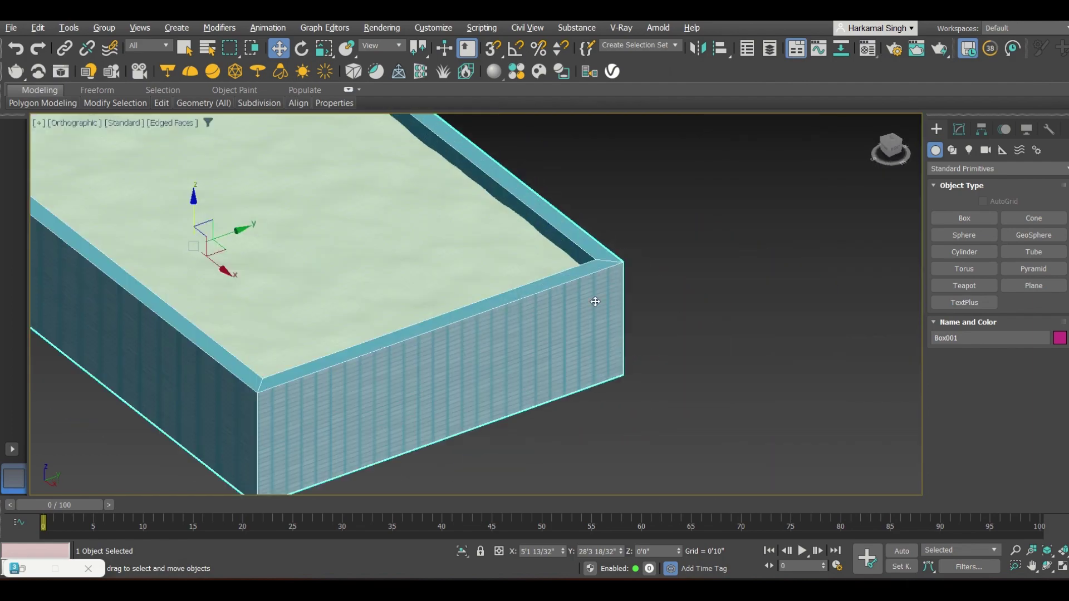
middle_click_drag(596, 298, 624, 271)
scroll(635, 244, "up", 3)
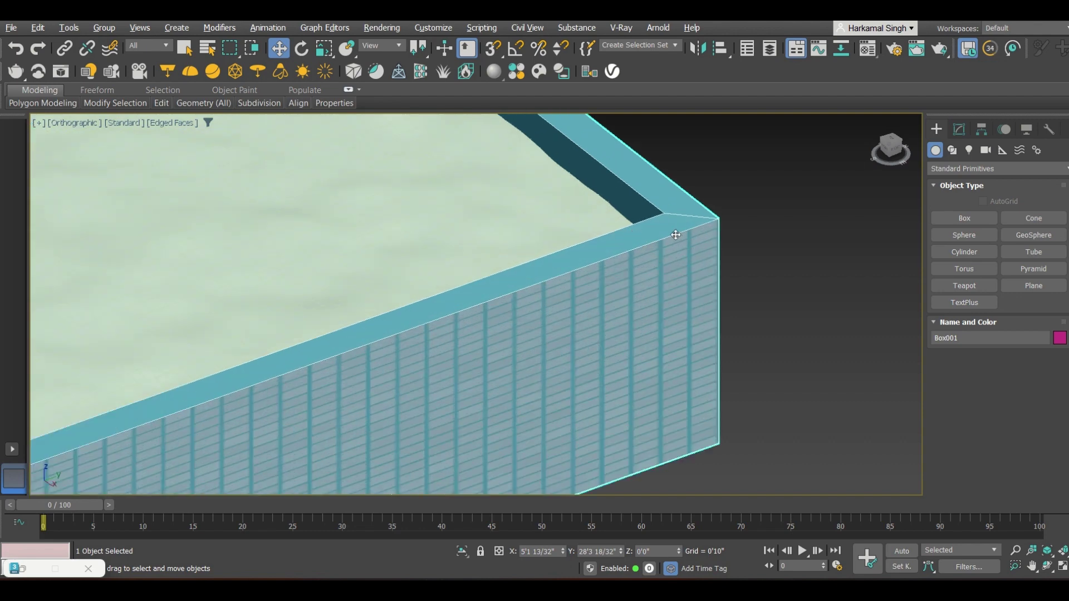
scroll(676, 234, "down", 3)
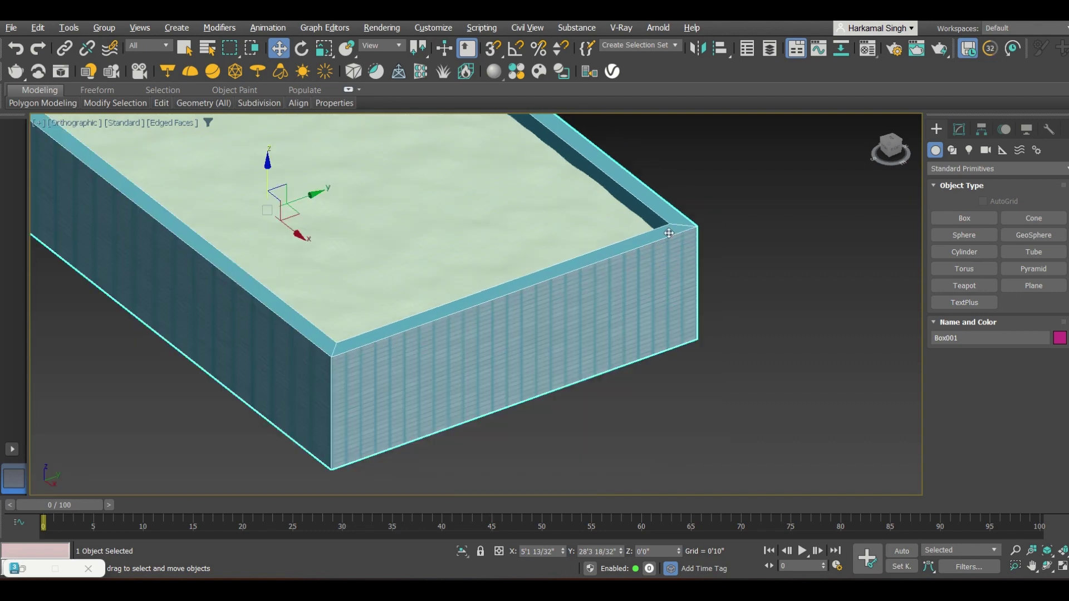
Add a UVW Map modifier to the tiled box.
left_click(959, 132)
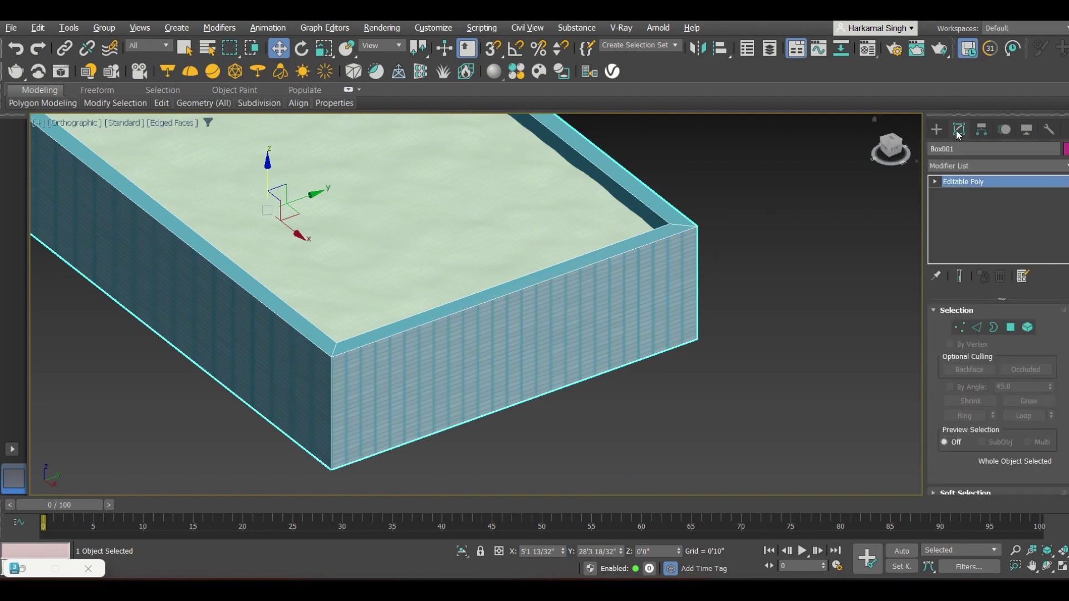
left_click(956, 167)
key("u")
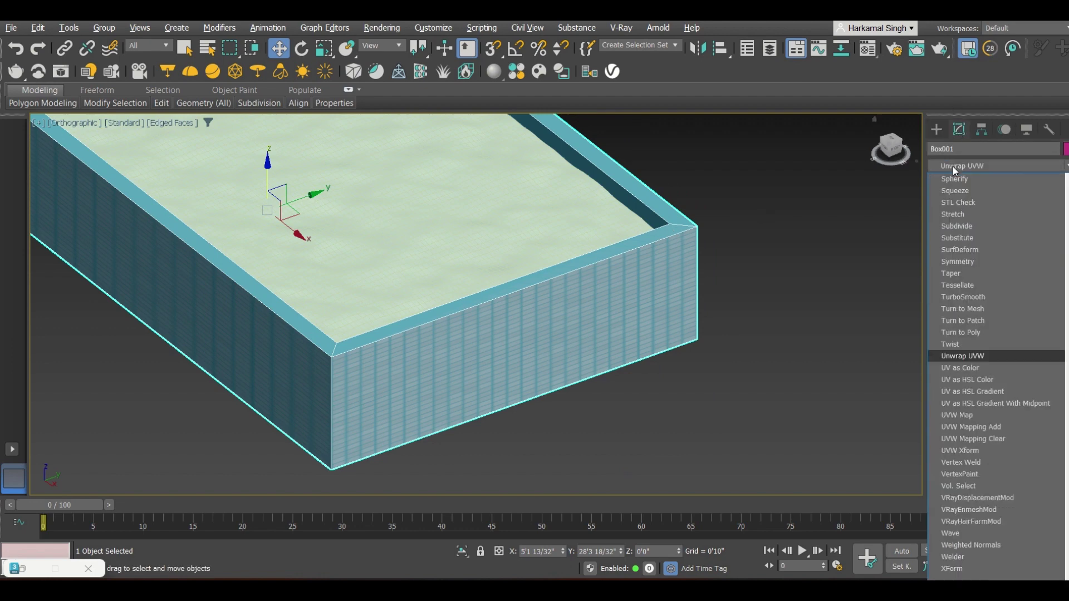
key("Down")
key("Down")
key("Down")
key("Down")
key("Down")
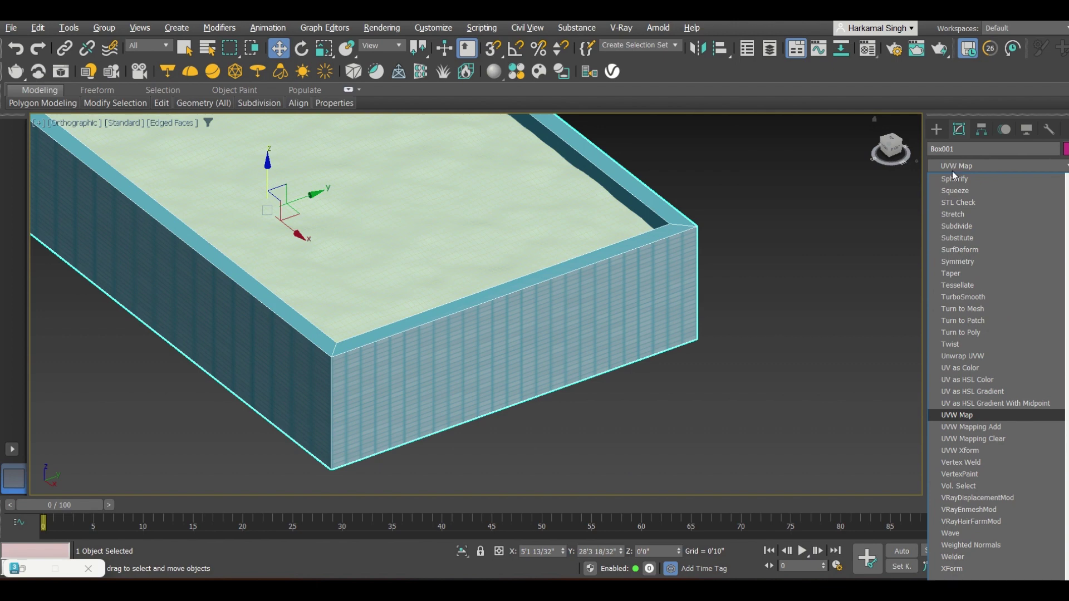
left_click(956, 415)
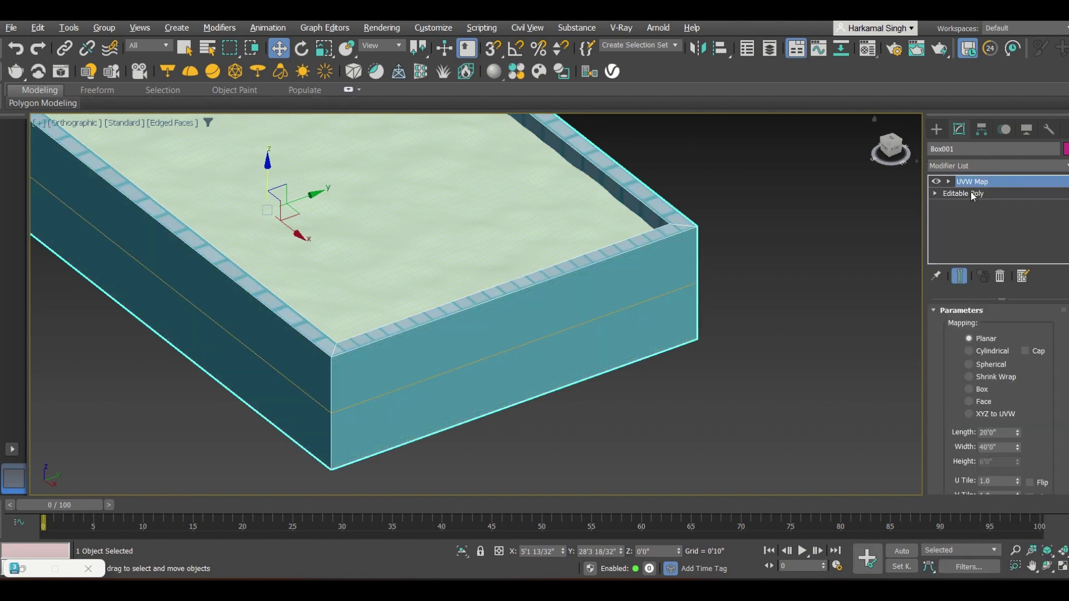
Enter the UVW Map's Gizmo level and set the mapping type to Box.
left_click(949, 181)
left_click(963, 193)
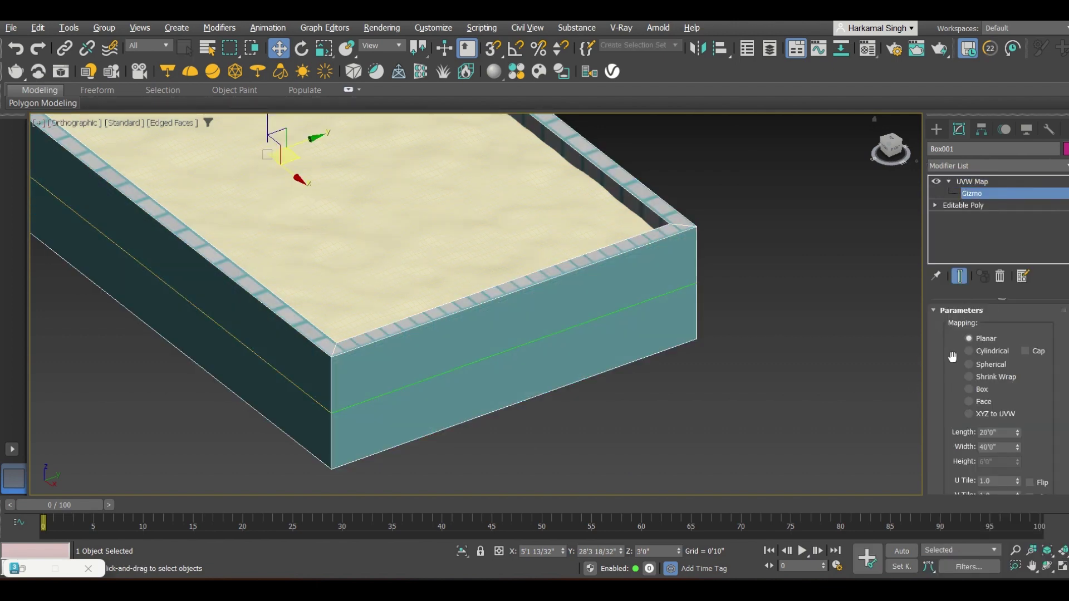
left_click(972, 390)
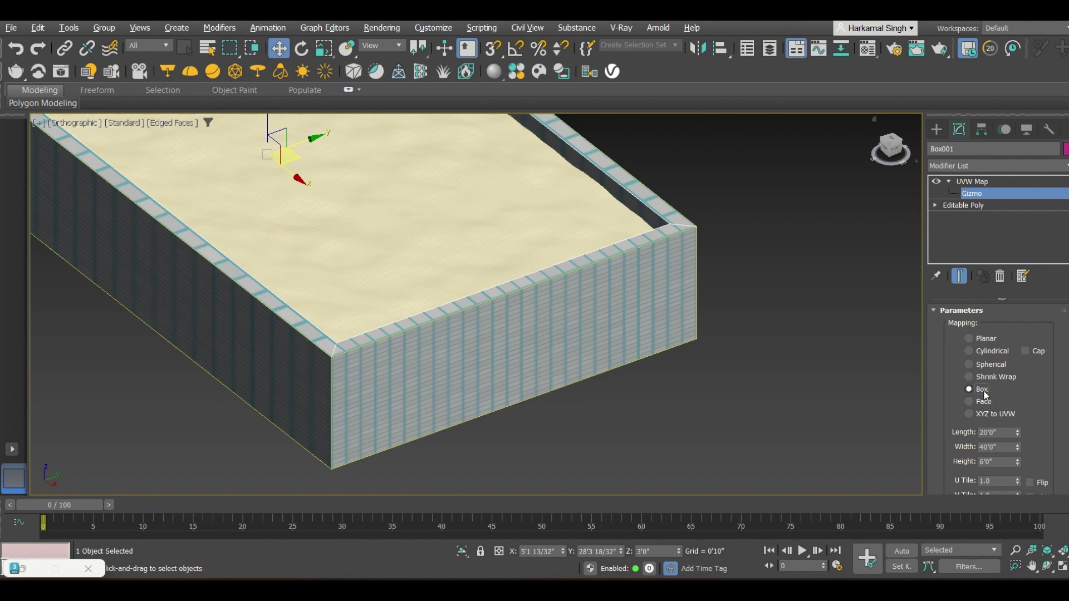
Scale the UVW Map gizmo along its axes until the box's walls show small, roughly square tiles.
scroll(673, 296, "up", 3)
key("r")
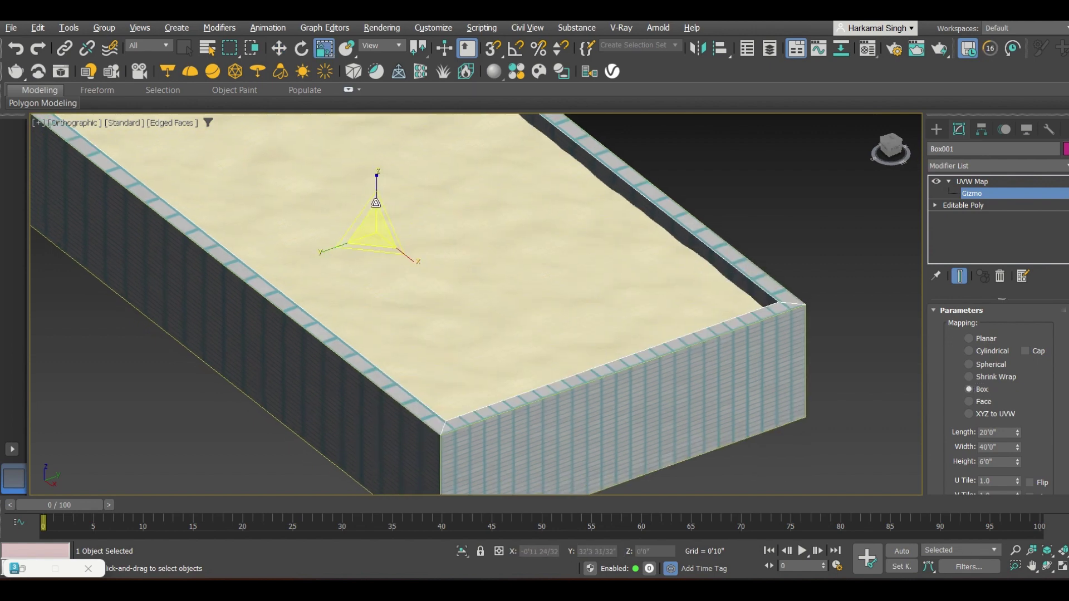
scroll(362, 242, "up", 5)
scroll(371, 245, "down", 5)
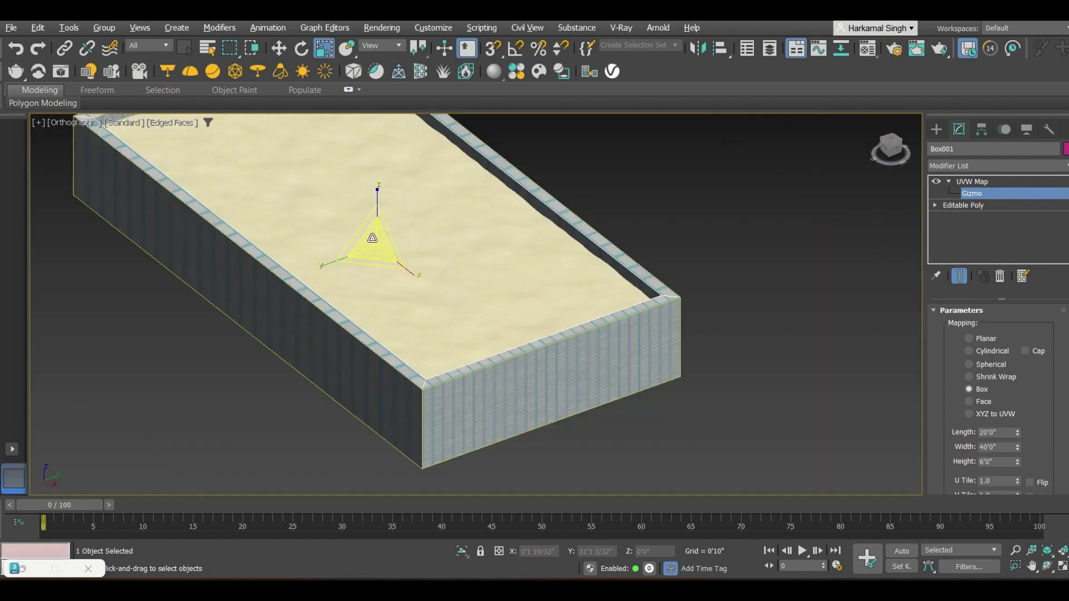
left_click_drag(372, 244, 342, 245)
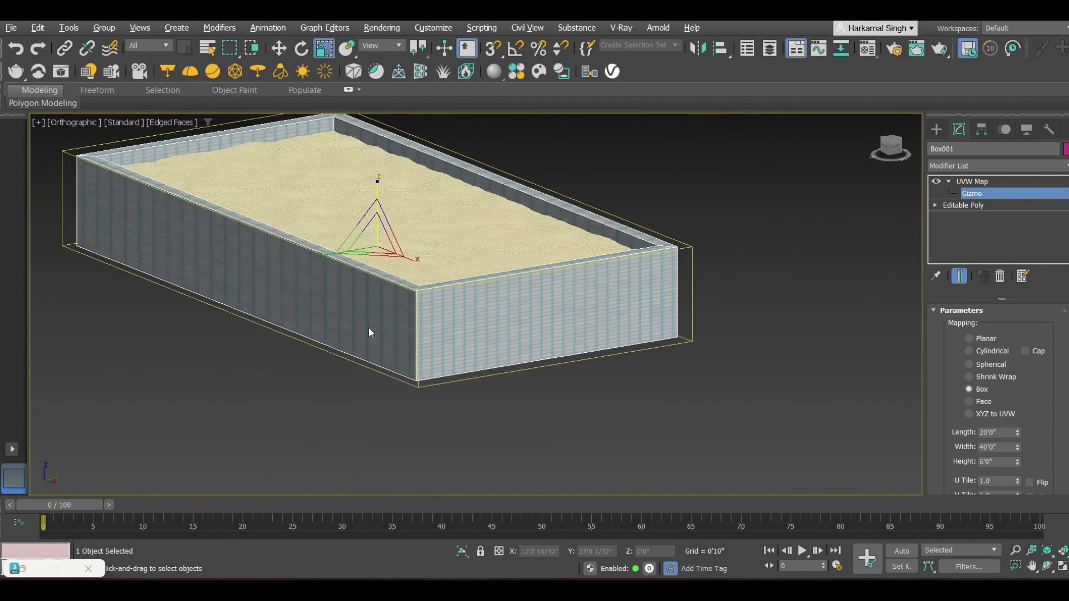
scroll(370, 334, "up", 5)
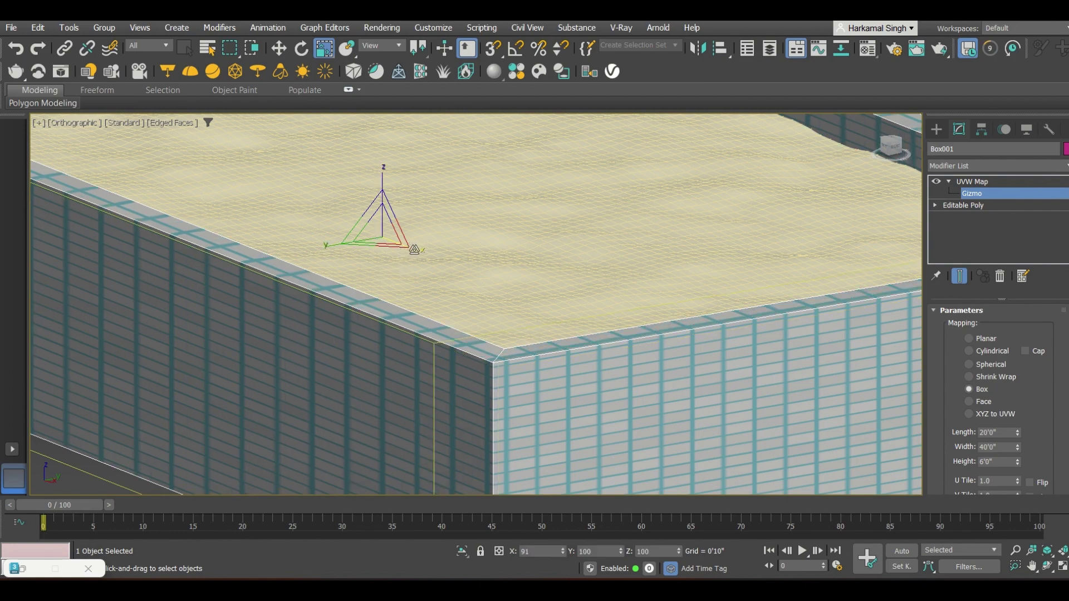
mouse_move(412, 248)
left_mouse_down()
mouse_move(335, 215)
mouse_move(359, 245)
mouse_move(402, 244)
left_mouse_up()
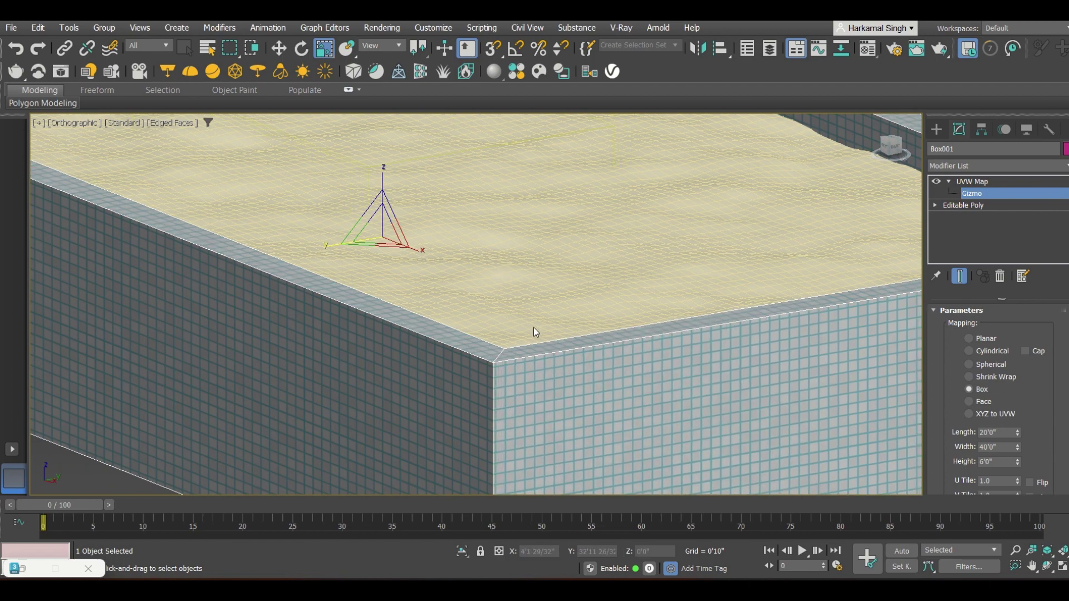
scroll(533, 327, "down", 3)
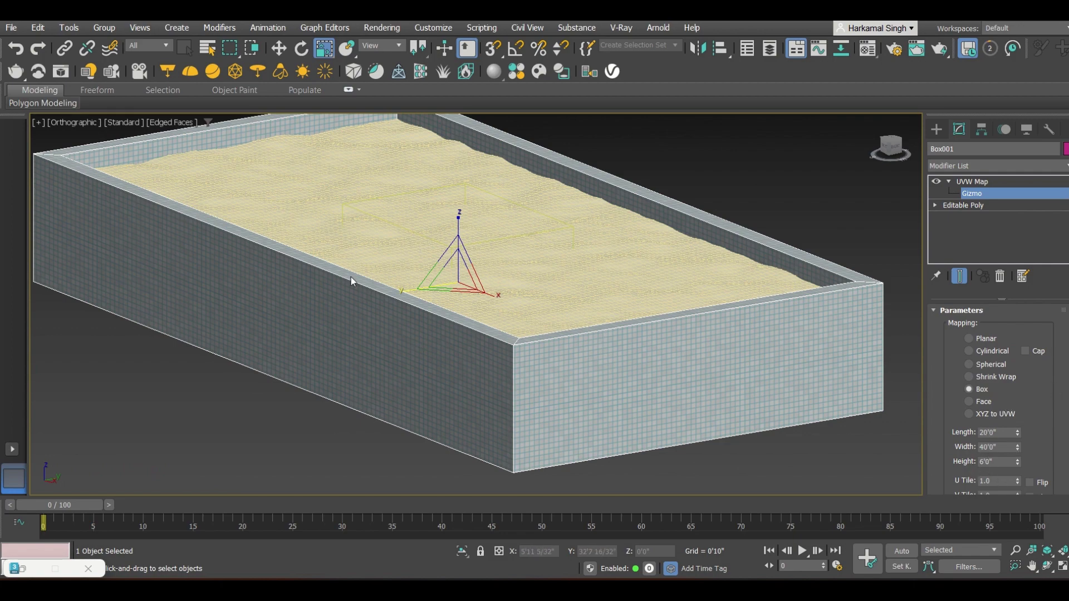
middle_click_drag(401, 253, 411, 312)
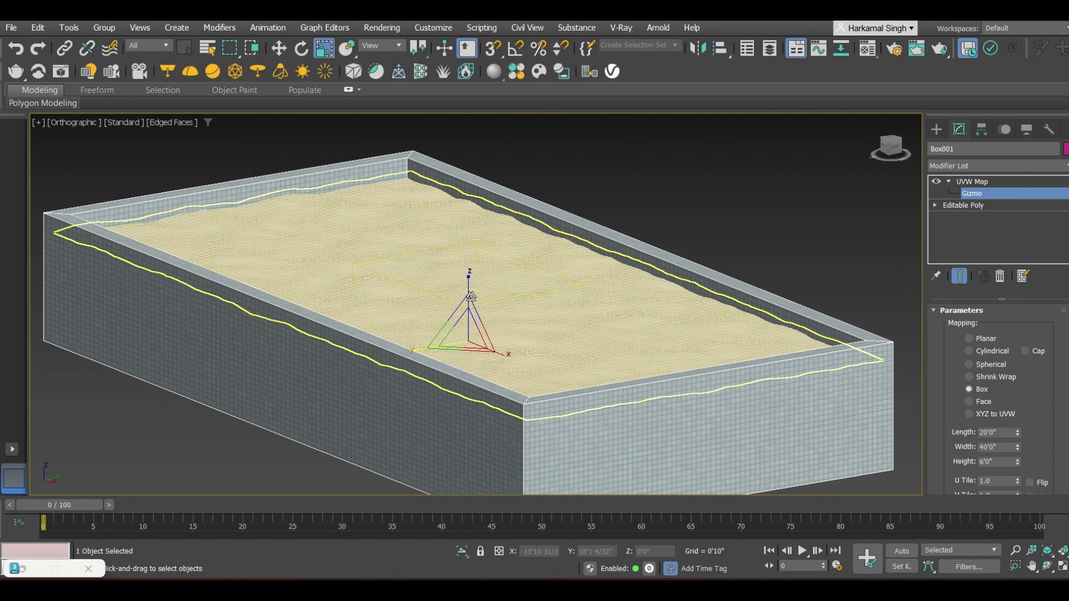
left_click(682, 216)
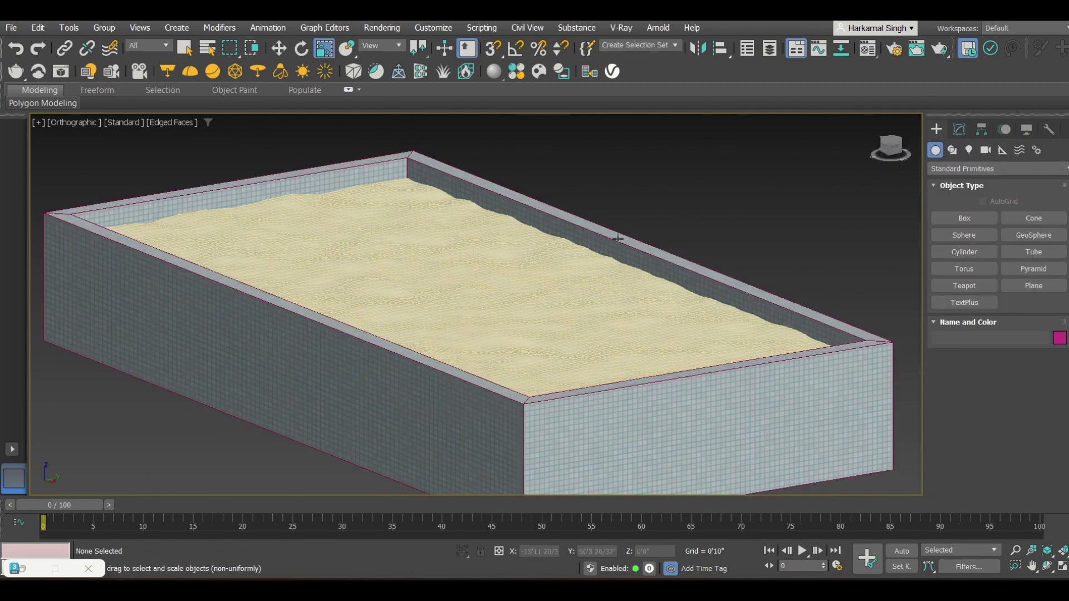
Select the water plane and make the material in the second sample slot a fresh VRayMtl.
left_click(410, 234)
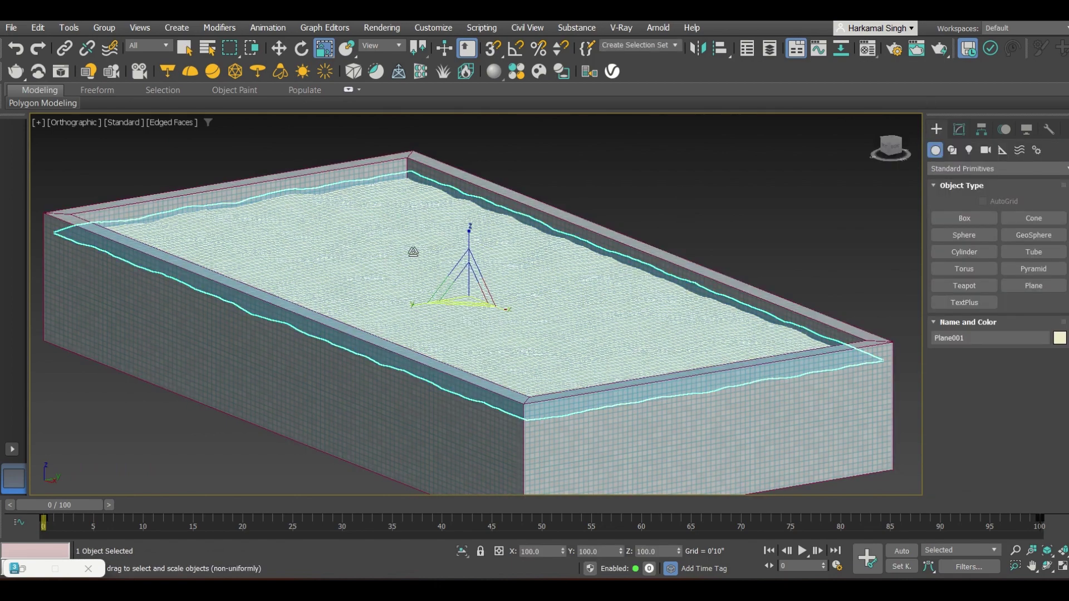
right_click(423, 215)
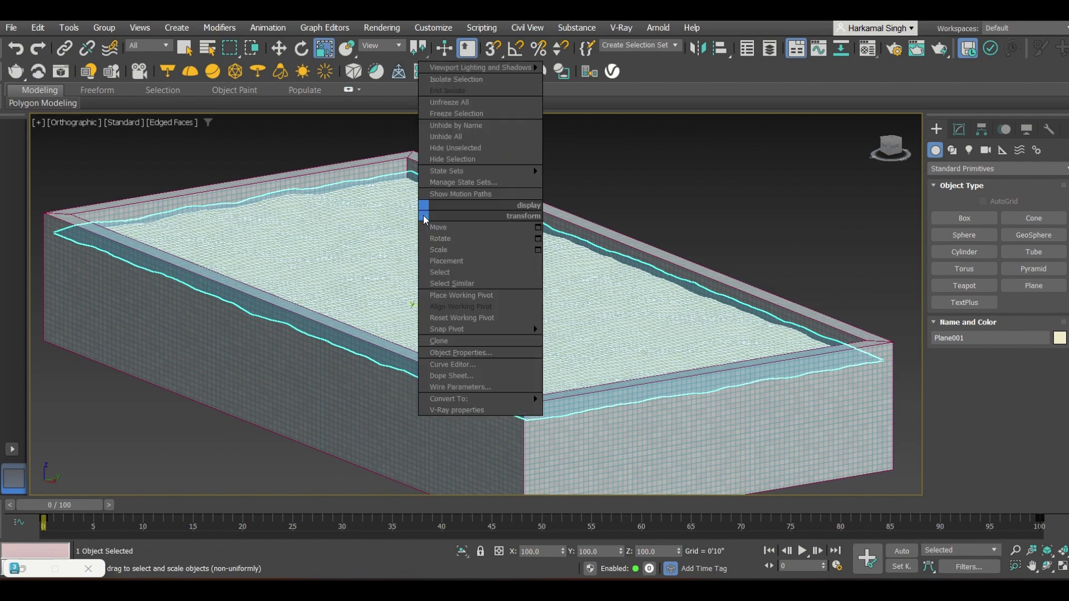
key("Escape")
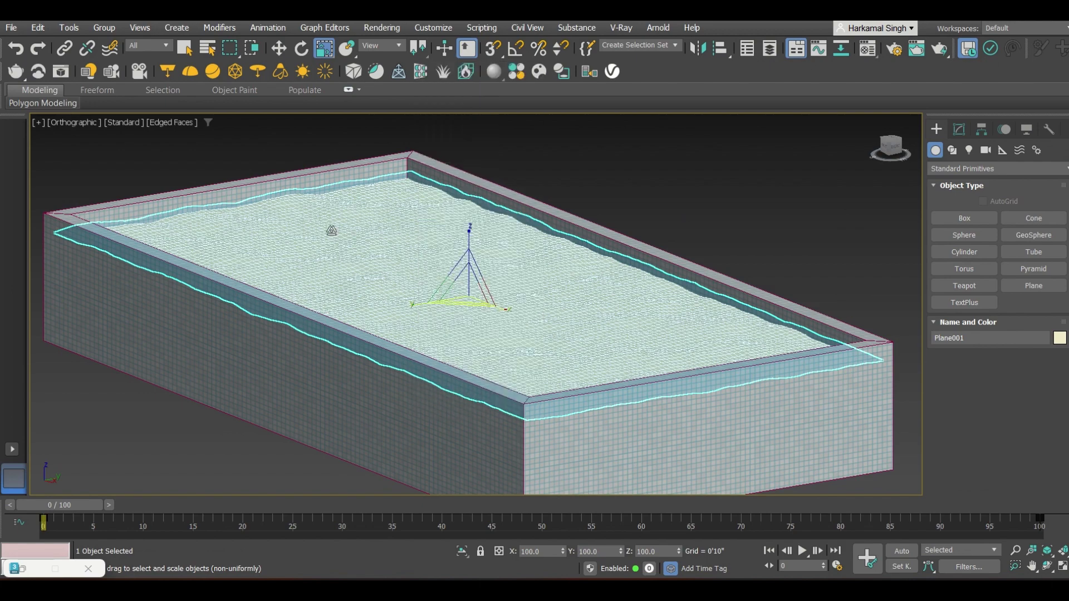
key("m")
left_click(608, 234)
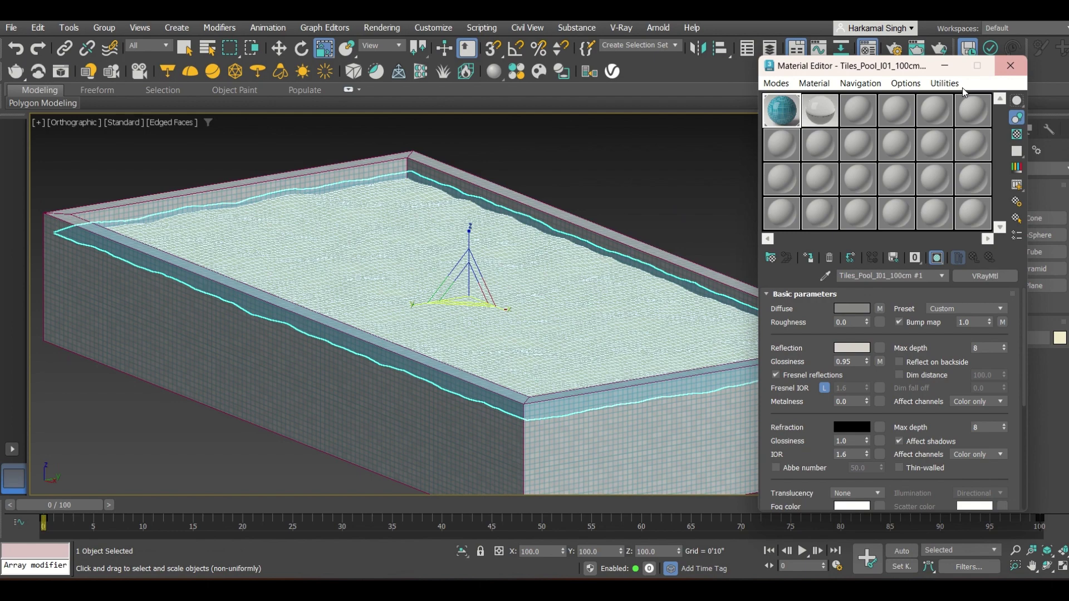
left_click(829, 104)
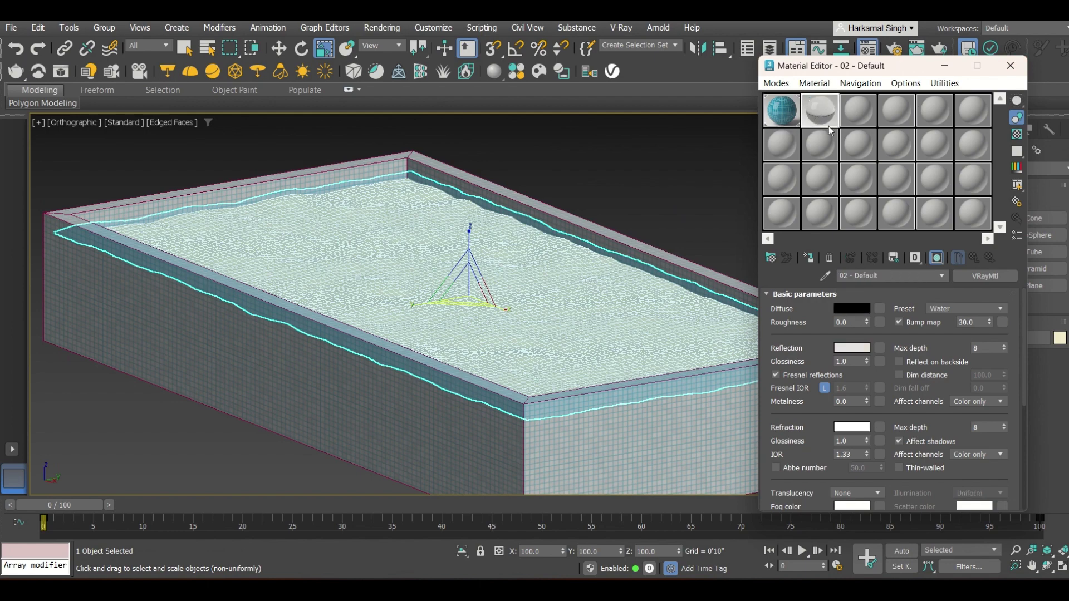
left_click(976, 277)
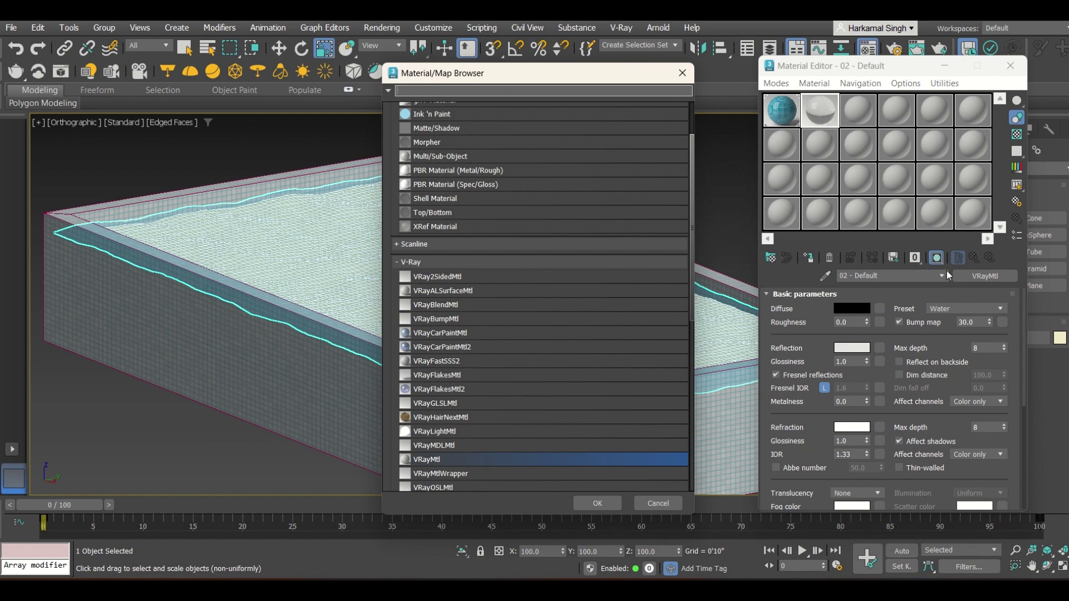
left_click(681, 73)
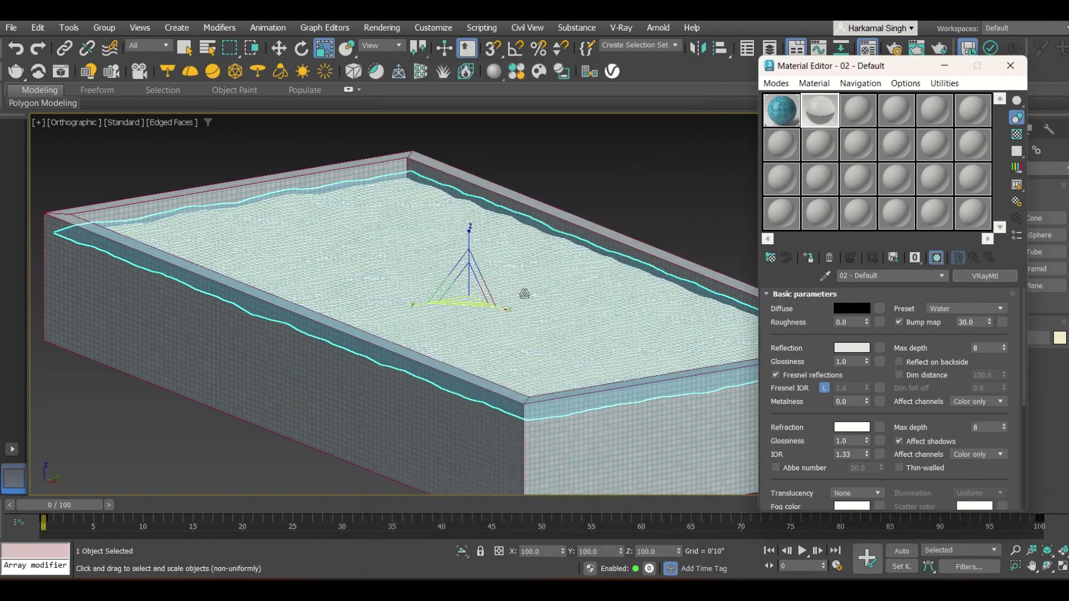
left_click(998, 275)
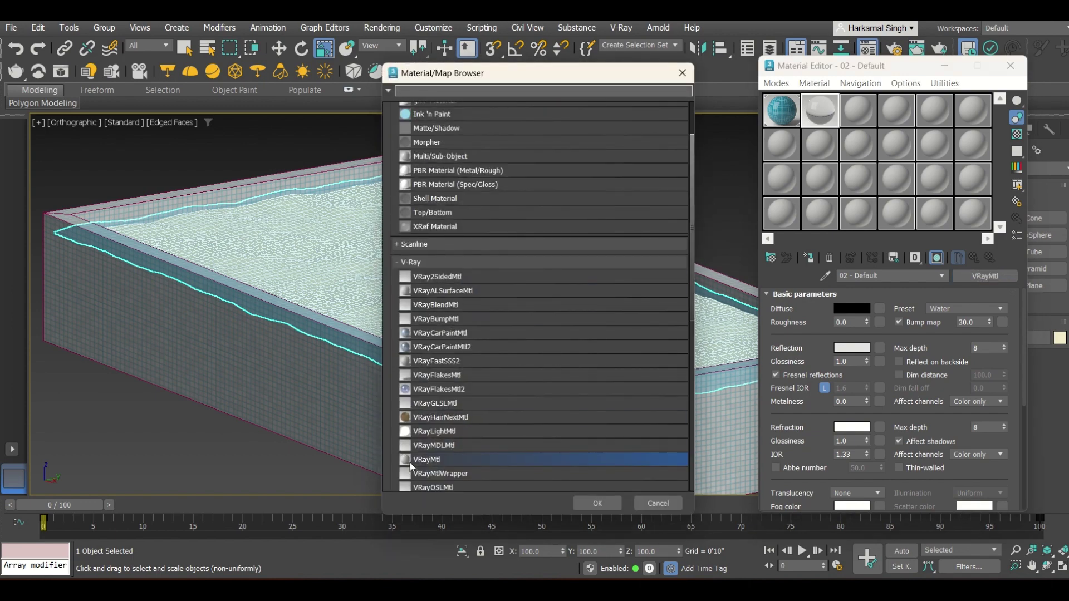
double_click(426, 458)
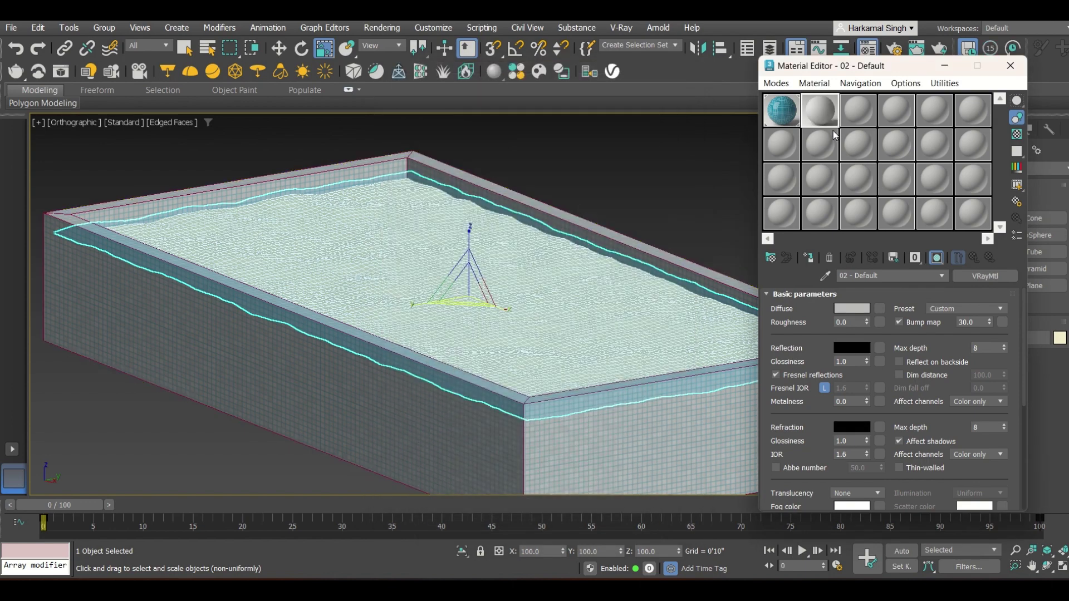
Check the second material's enlarged preview and apply the Water preset to it.
double_click(834, 111)
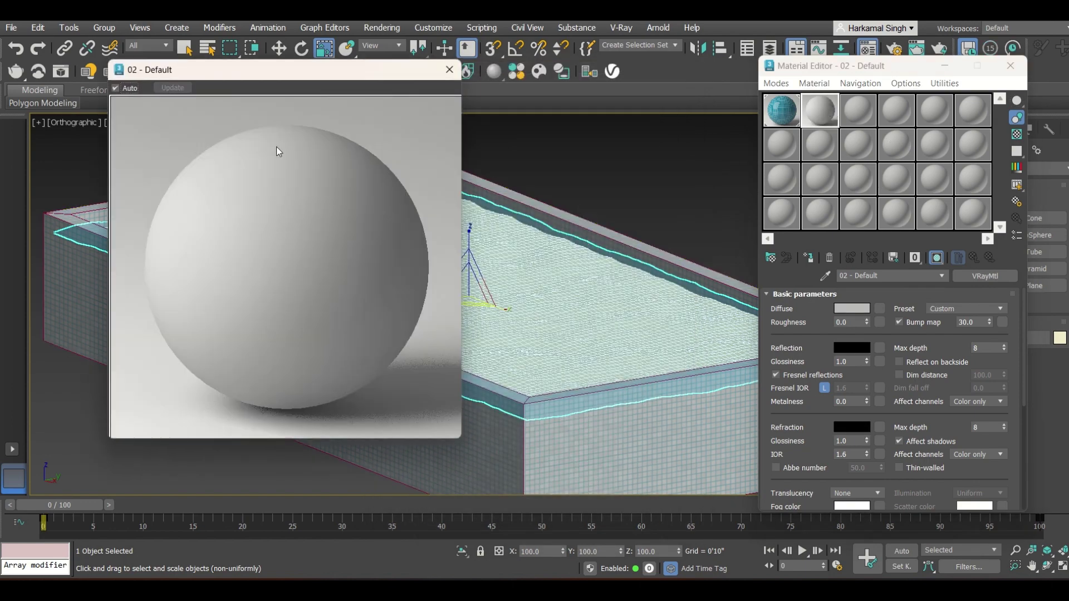
left_click(449, 70)
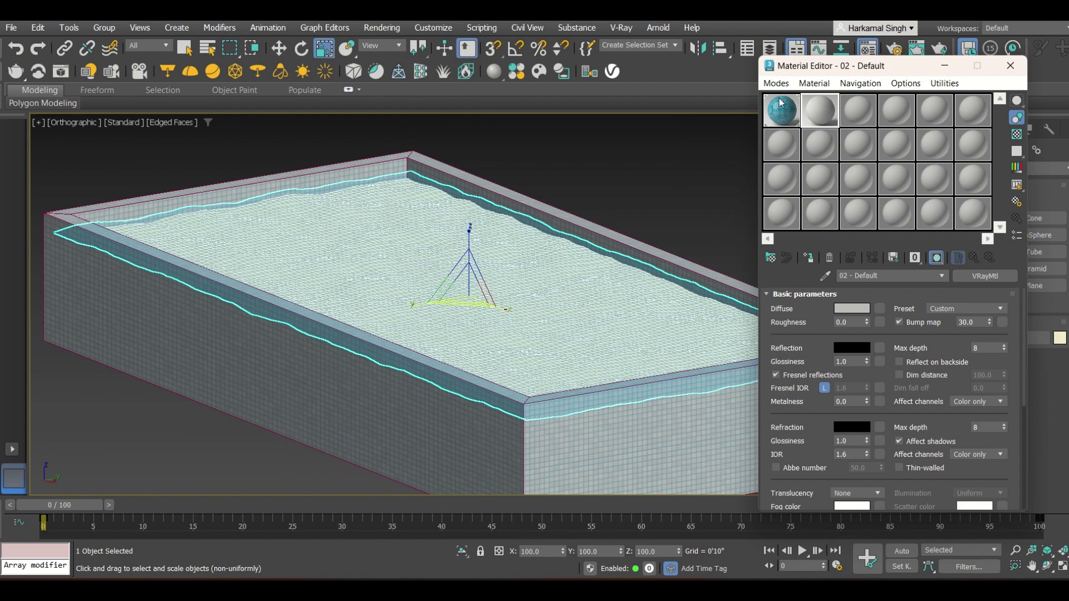
left_click(961, 310)
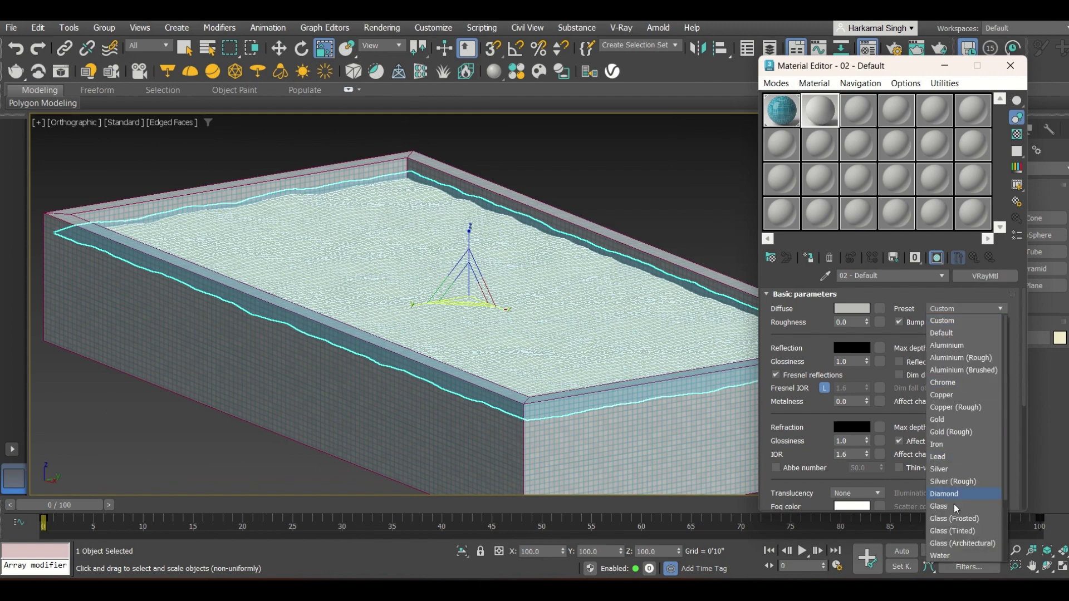
left_click(940, 552)
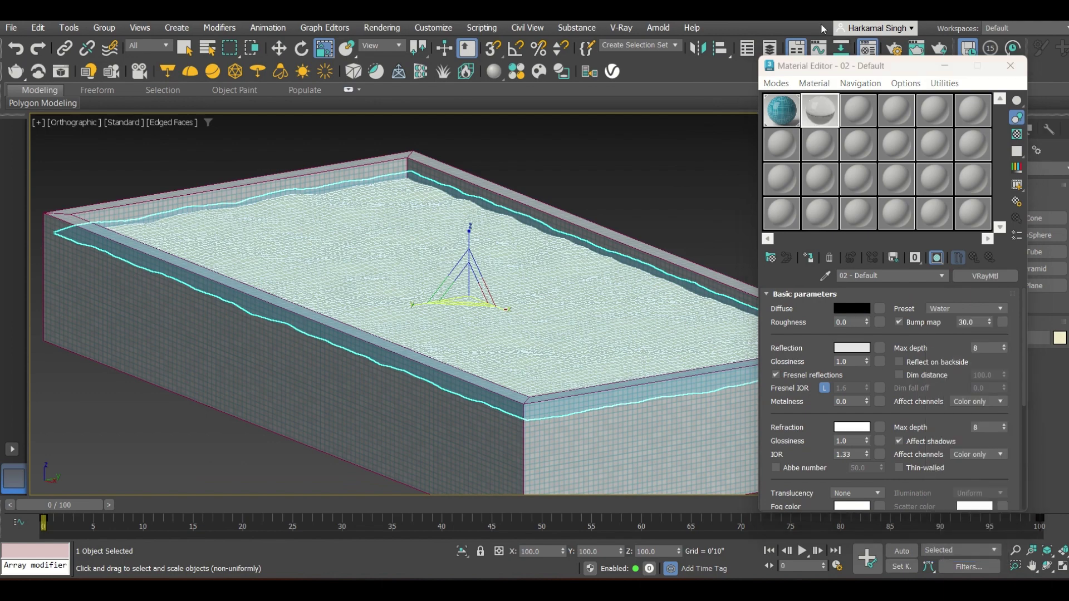
Assign the water material to the selected plane with viewport shading on, and close the Material Editor.
left_click(806, 258)
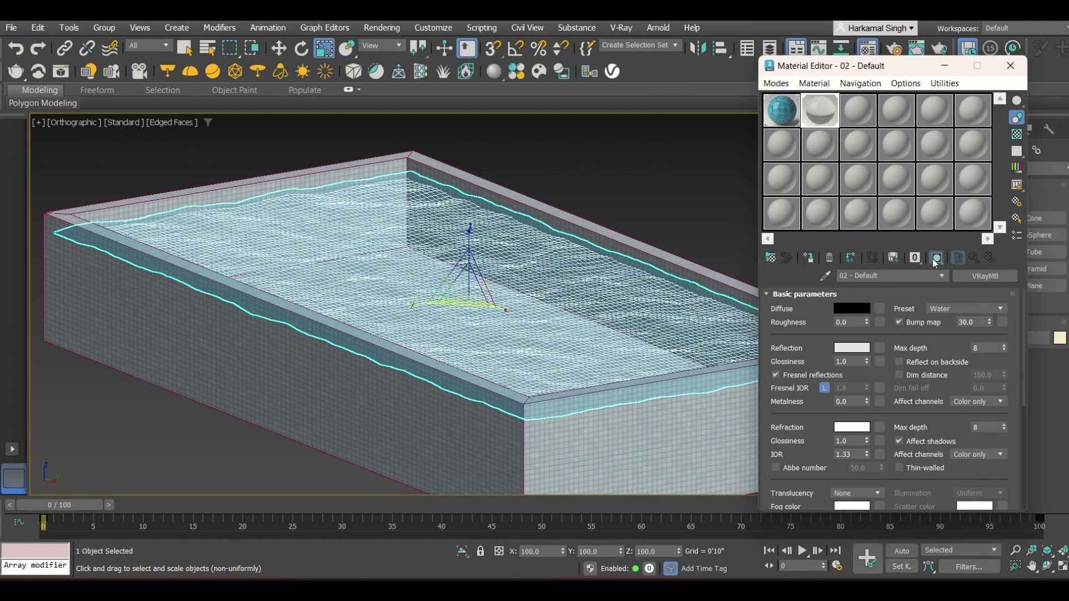
left_click(935, 259)
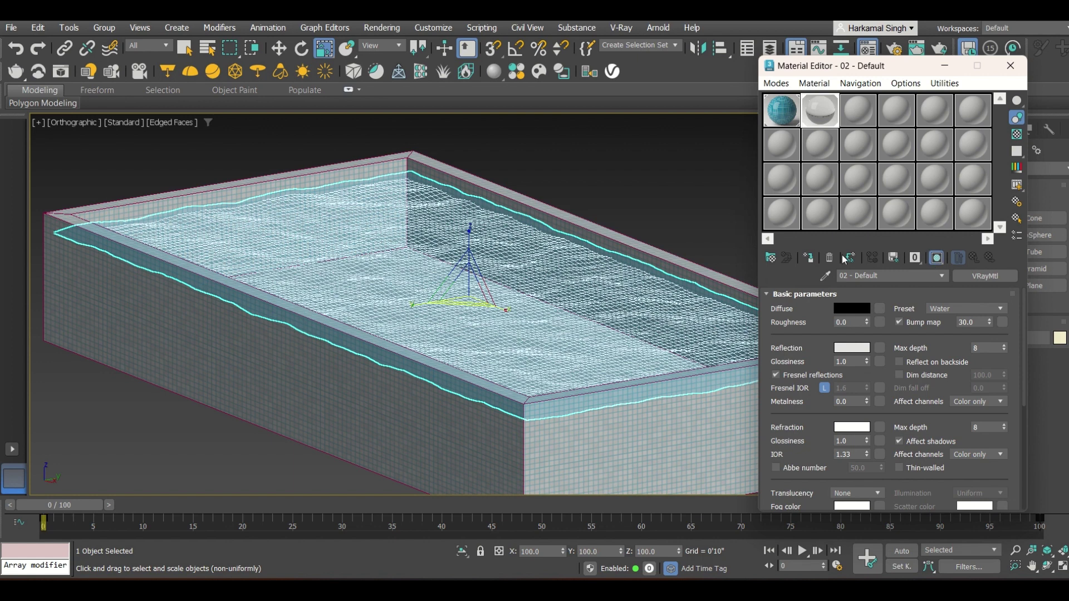
left_click(1010, 66)
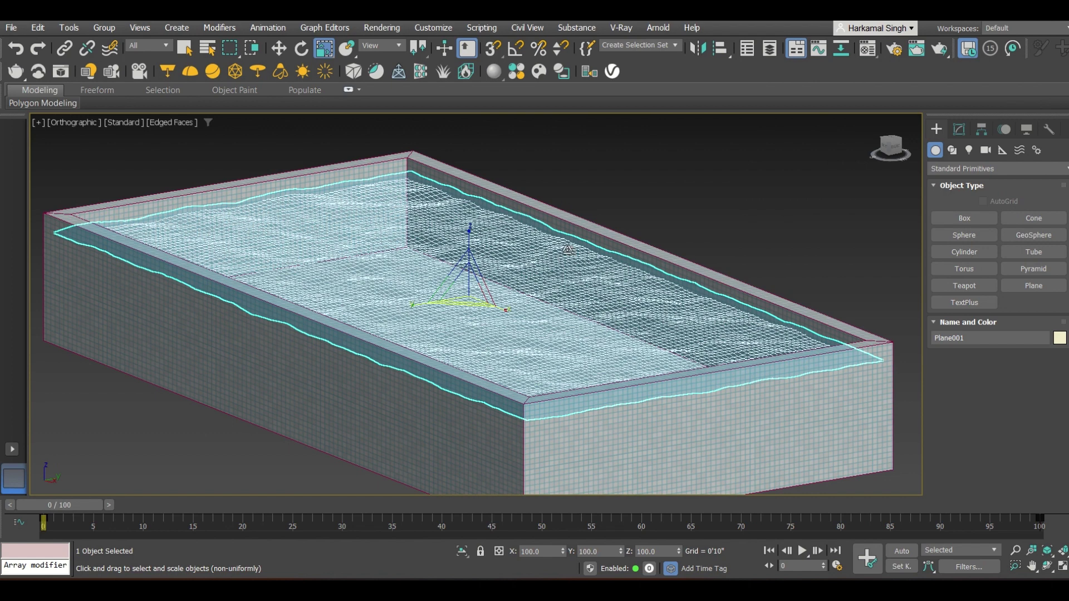
left_click(684, 206)
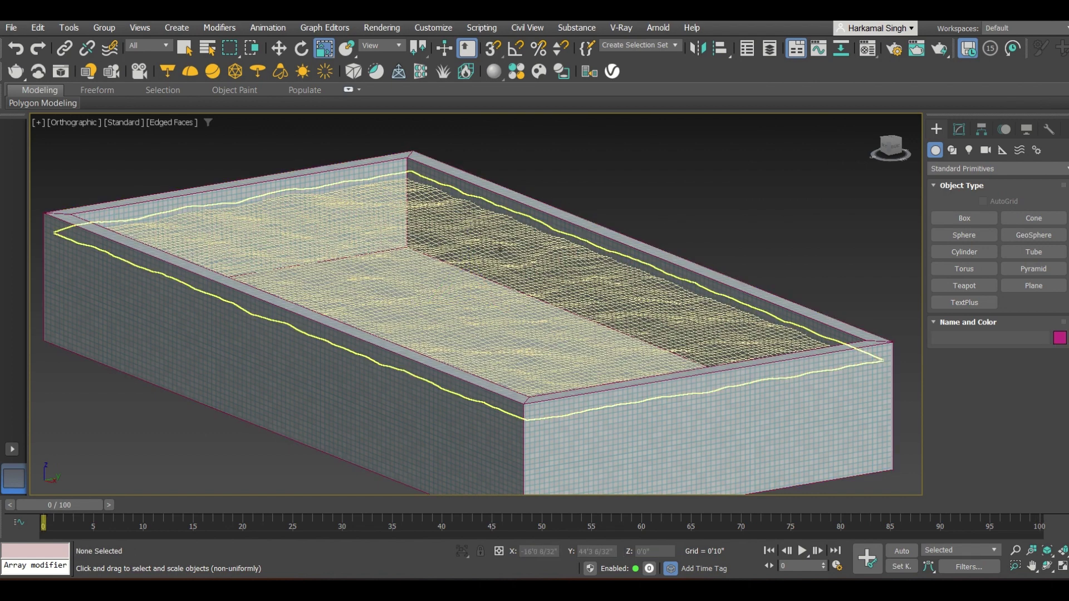
Create a V-Ray dome light beside the pool and move it clear of the box's near end.
scroll(427, 241, "down", 2)
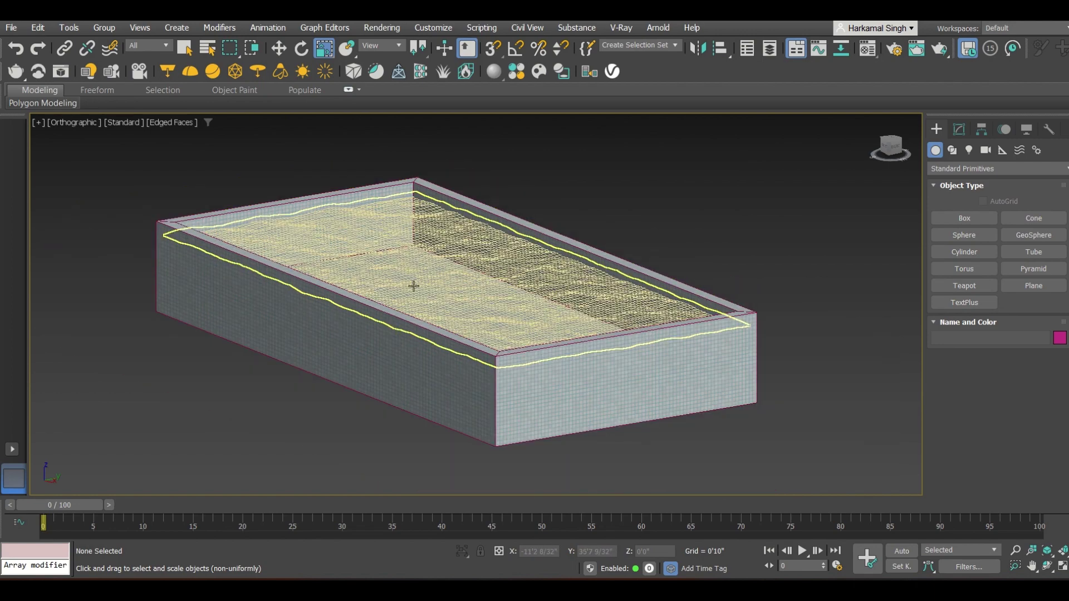
scroll(504, 280, "down", 3)
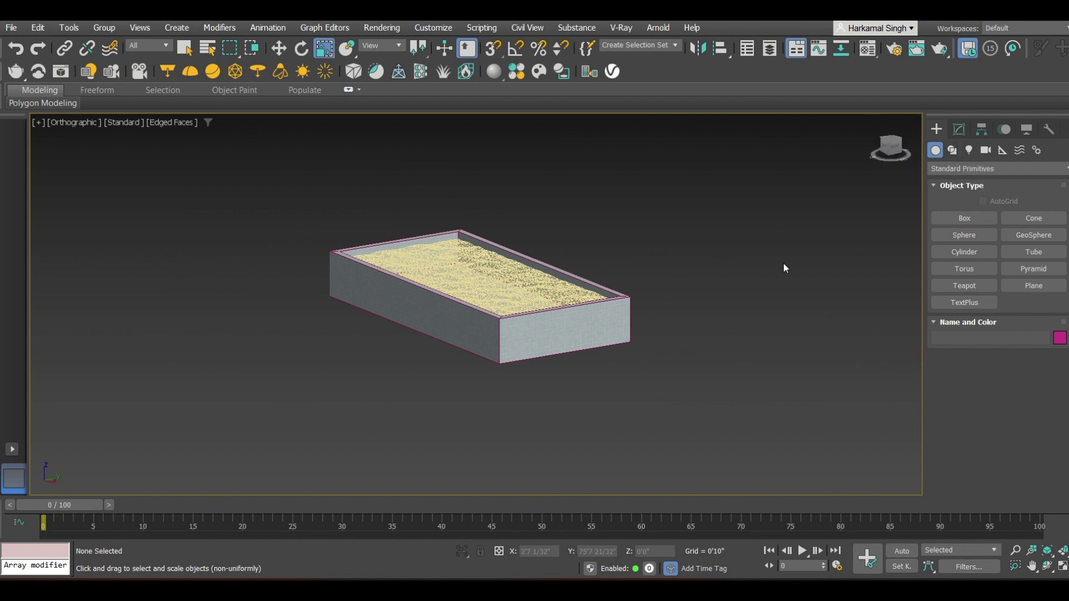
left_click(968, 150)
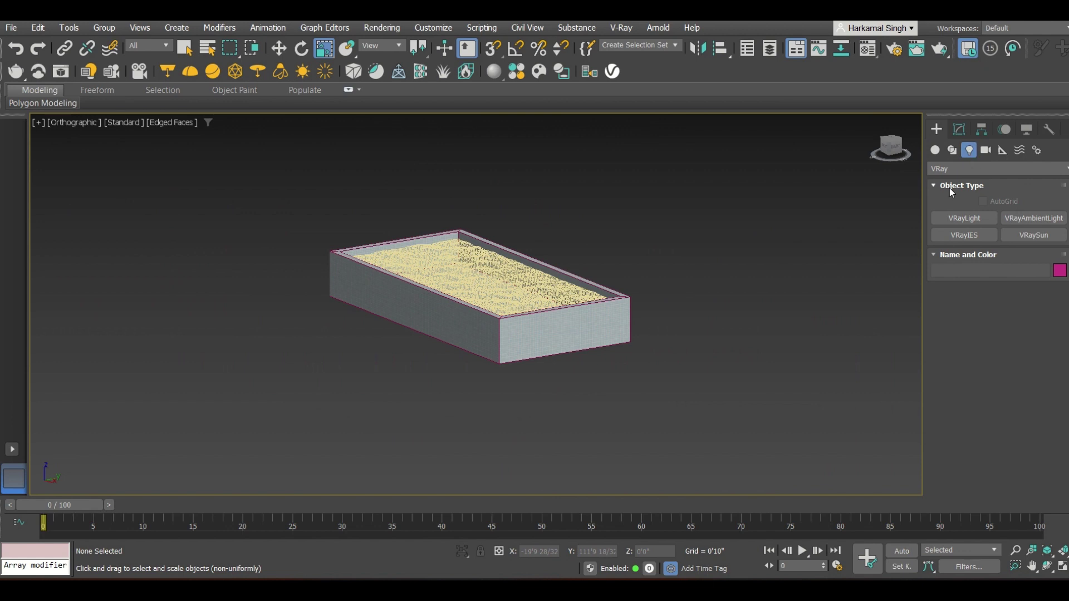
left_click(954, 168)
left_click(950, 179)
left_click(971, 217)
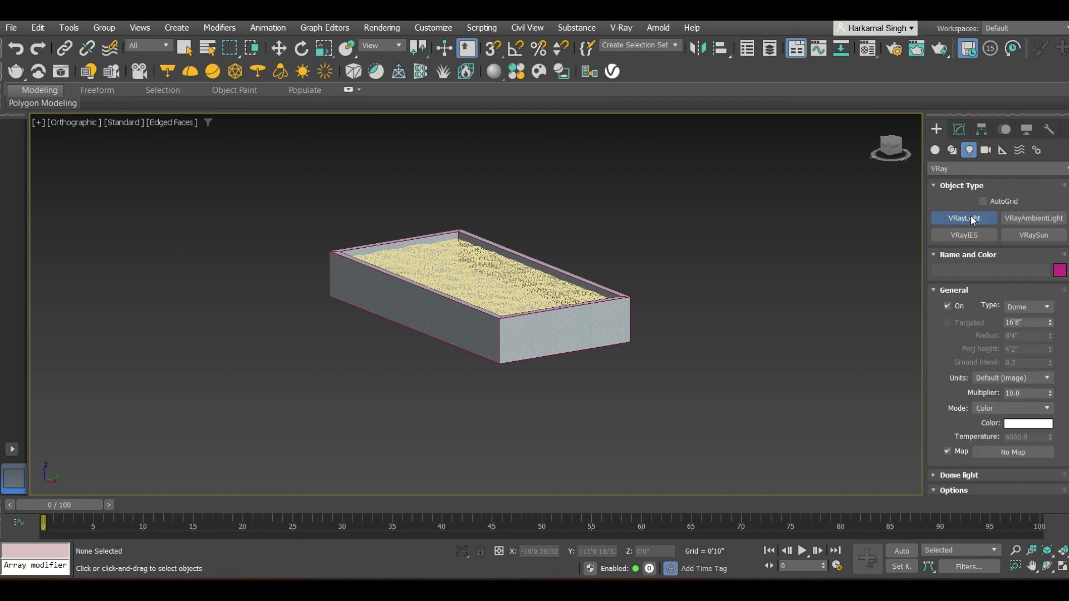
left_click(642, 351)
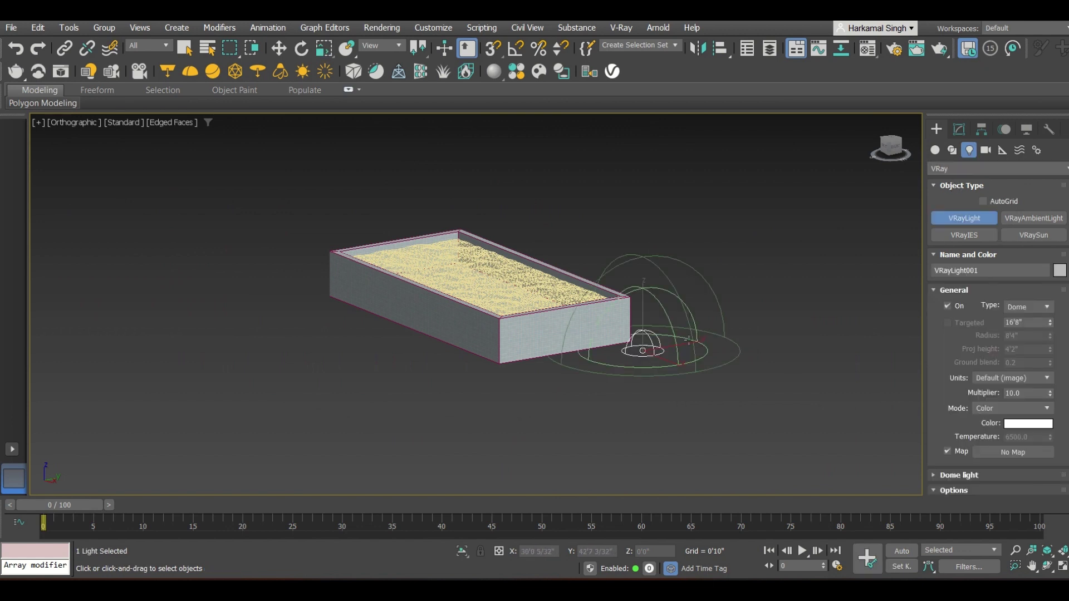
right_click(624, 357)
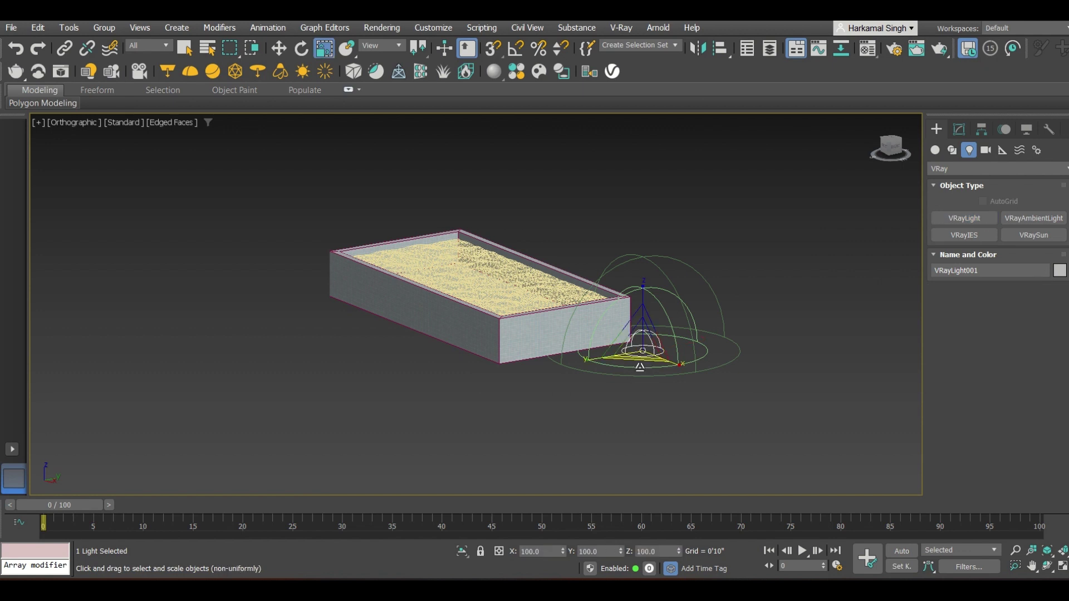
key("w")
left_click_drag(671, 365, 766, 409)
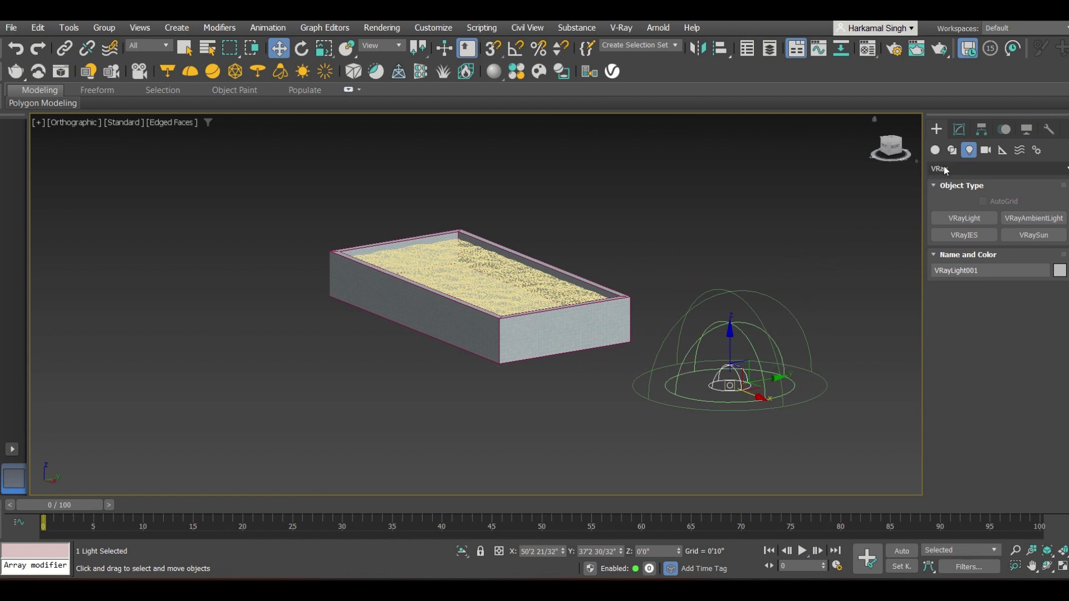
Set the dome light's multiplier to 20 and deselect the light.
left_click(958, 130)
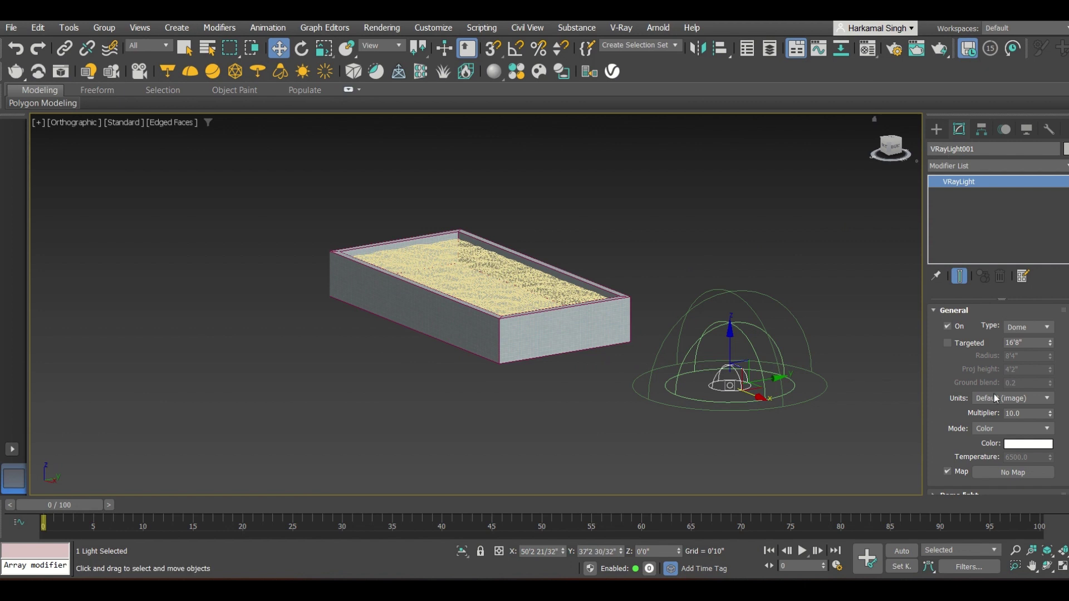
double_click(1027, 413)
type("20")
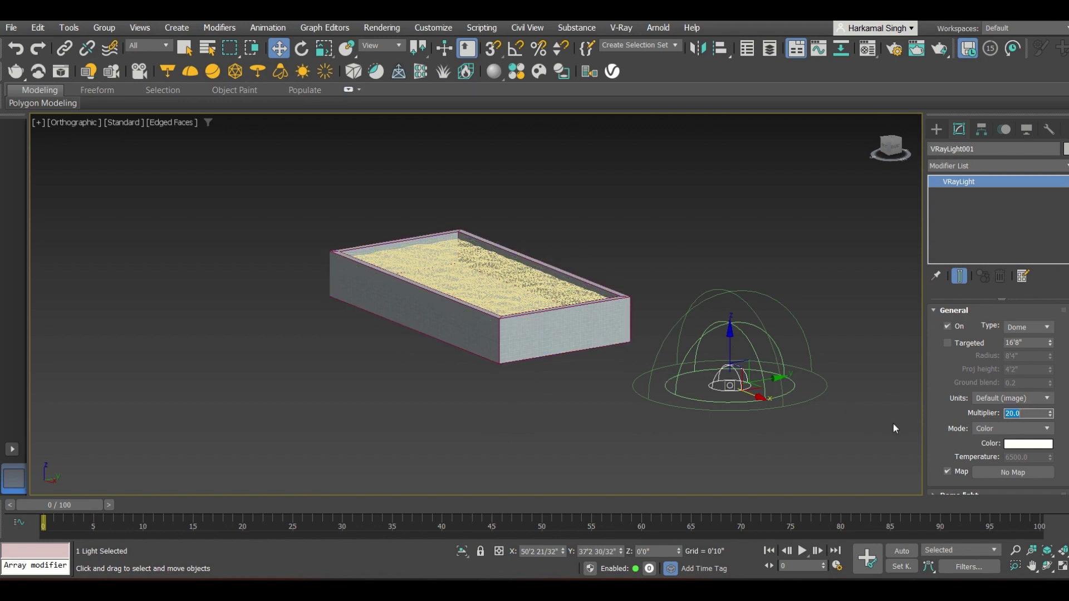
left_click(652, 258)
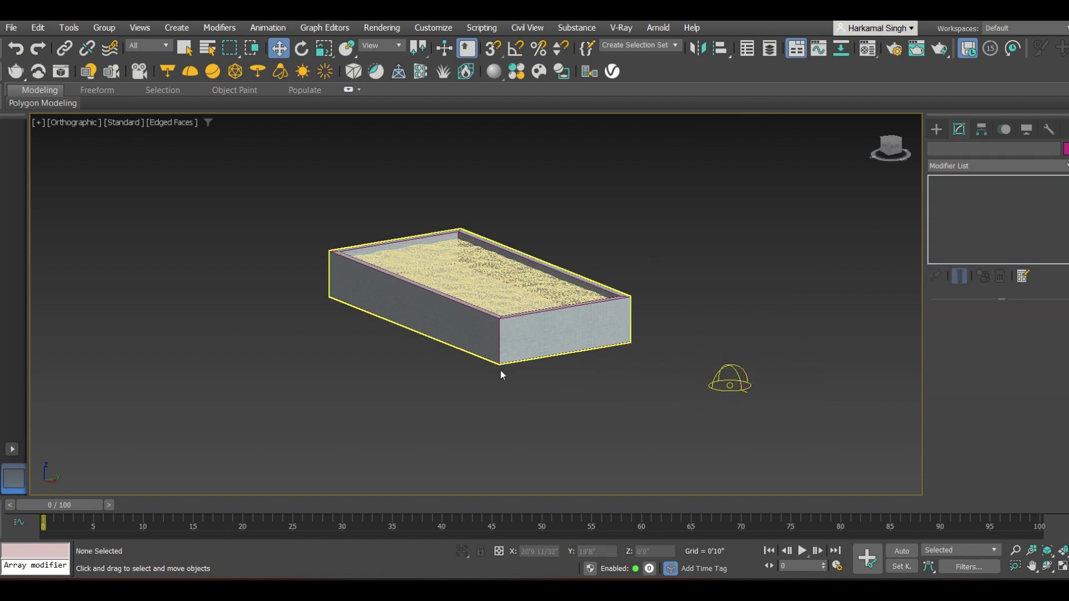
Create a VRayPhysicalCamera in the top view, placed outside the pool's lower-right corner and aimed at the water, with a target distance of about 44'.
key("t")
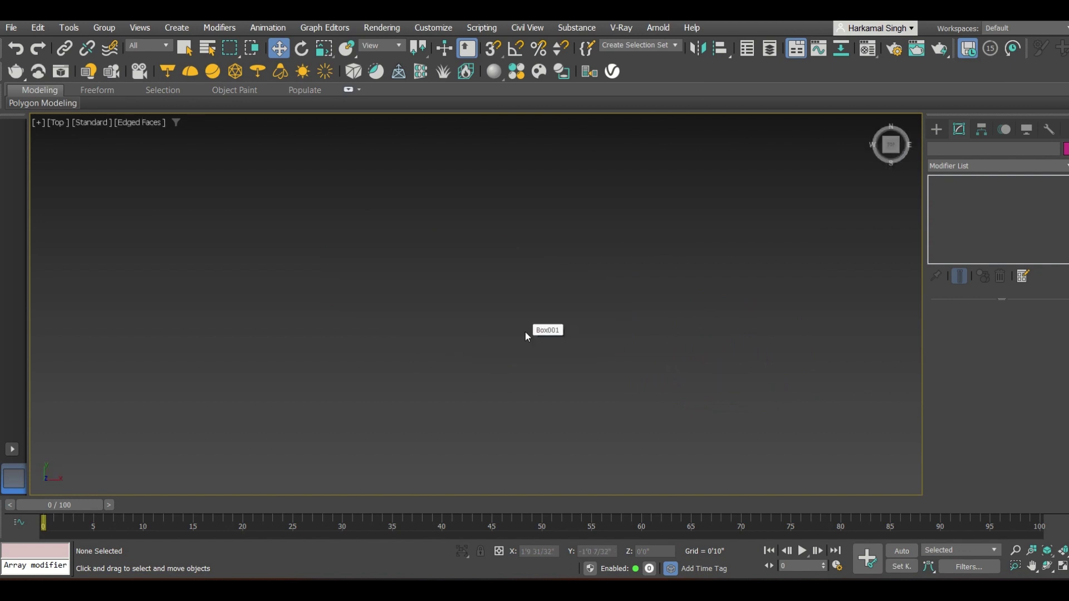
scroll(522, 228, "down", 5)
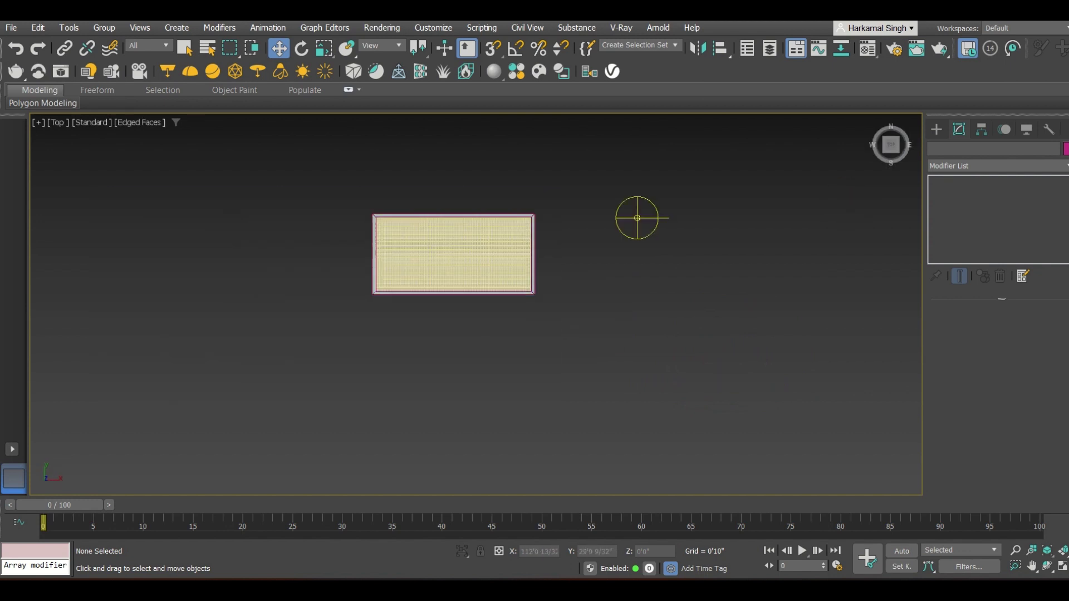
left_click(937, 130)
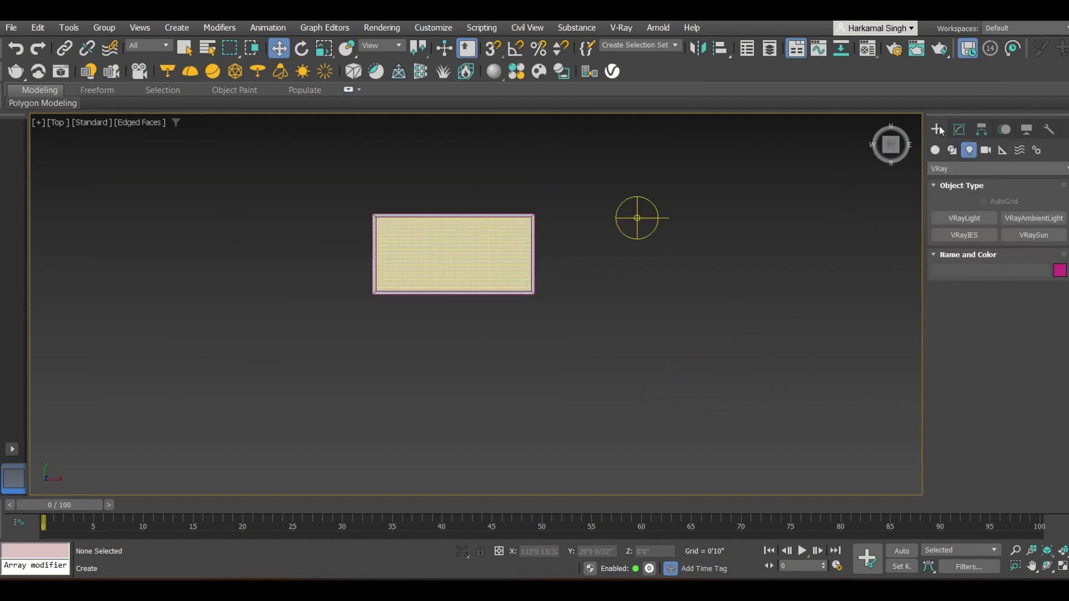
left_click(985, 151)
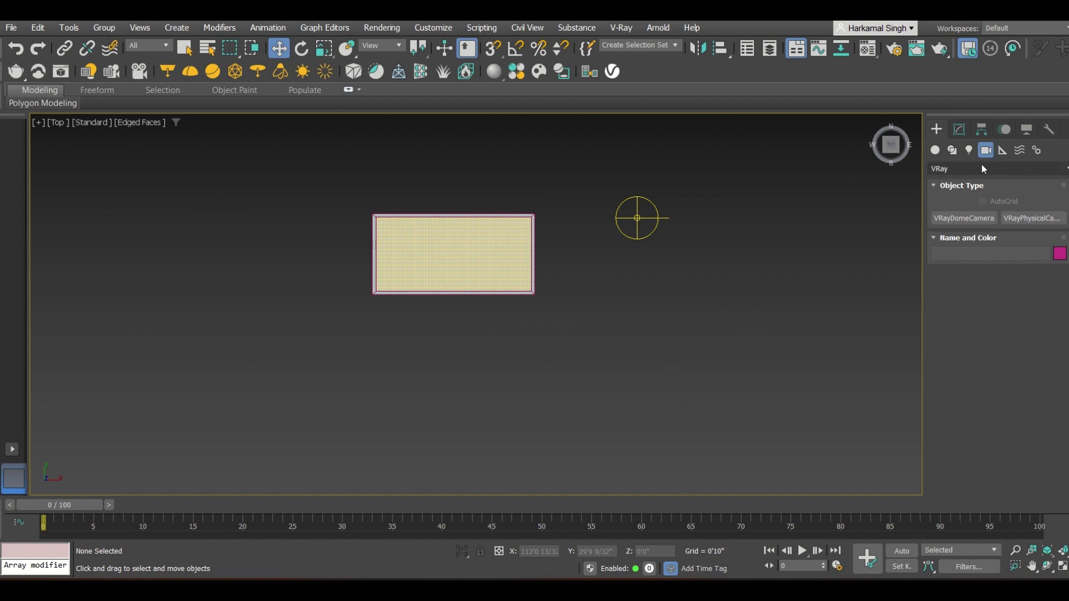
left_click(981, 168)
left_click(968, 195)
left_click(1021, 218)
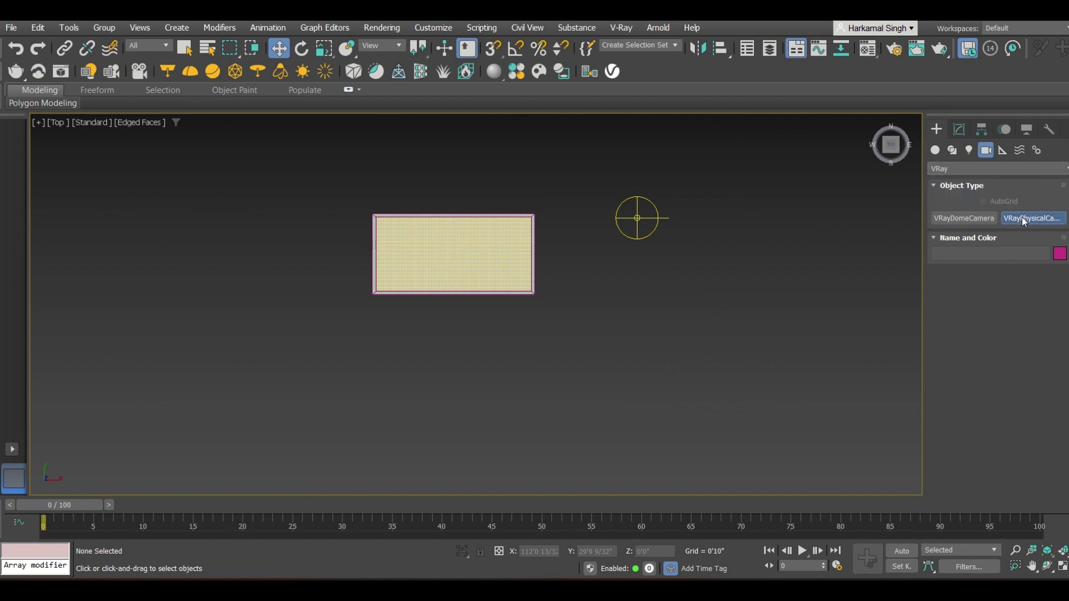
left_click_drag(600, 378, 468, 259)
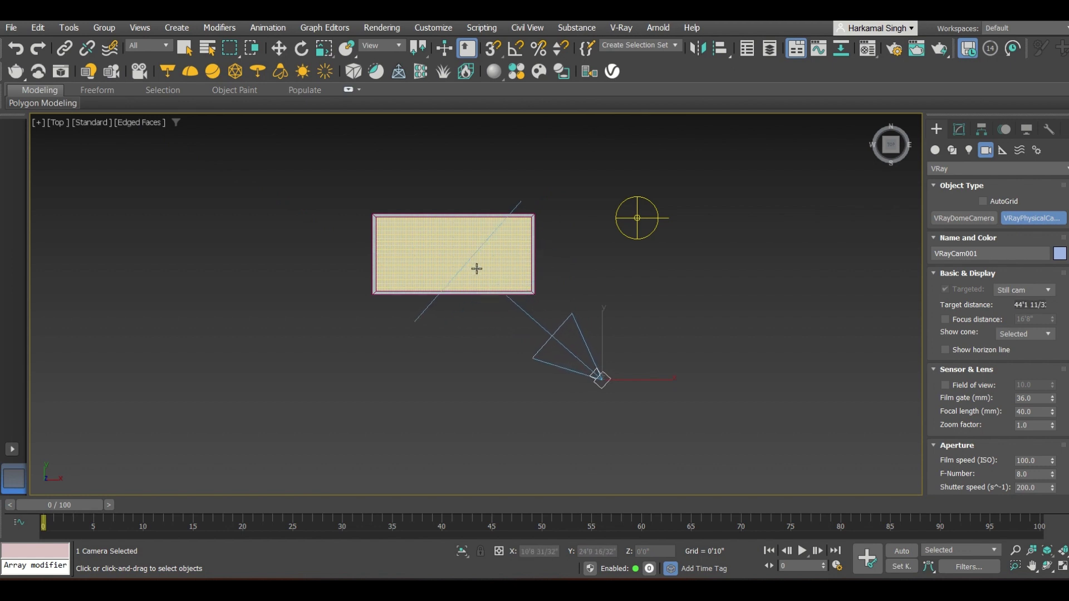
Raise the camera to a height of about 16'11", look through it with safe frames shown, and deselect it.
key("w")
middle_click_drag(506, 343, 598, 286, "alt")
left_click_drag(592, 284, 563, 208)
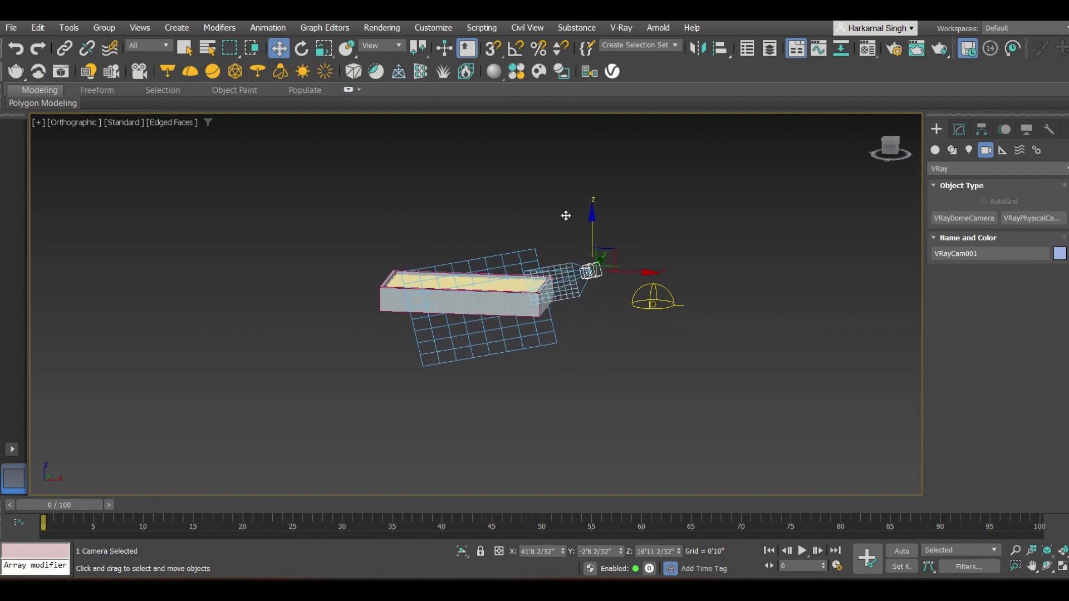
key("c")
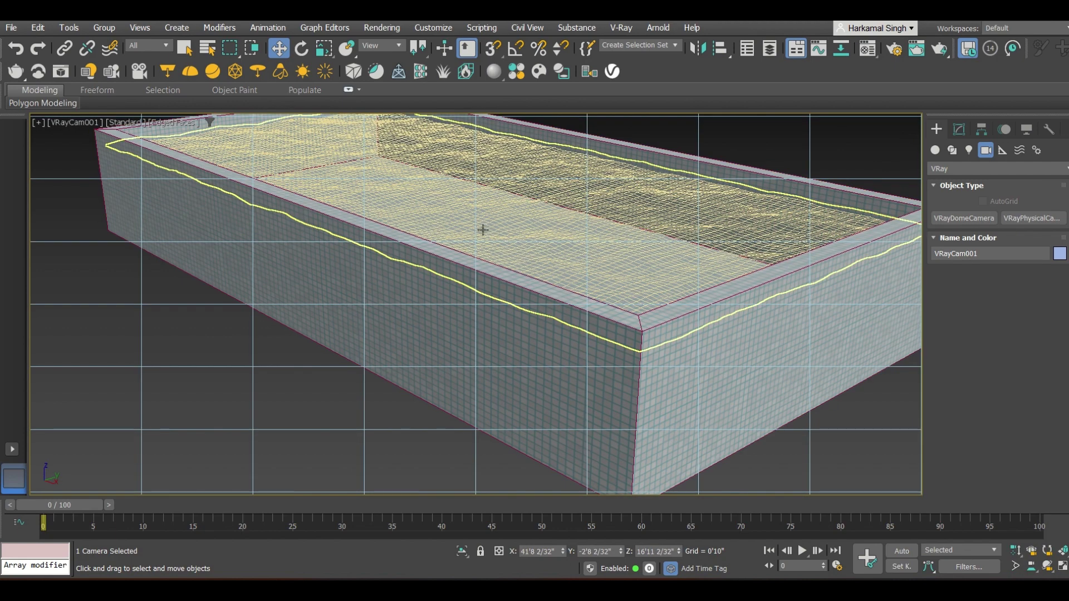
key("shift+f")
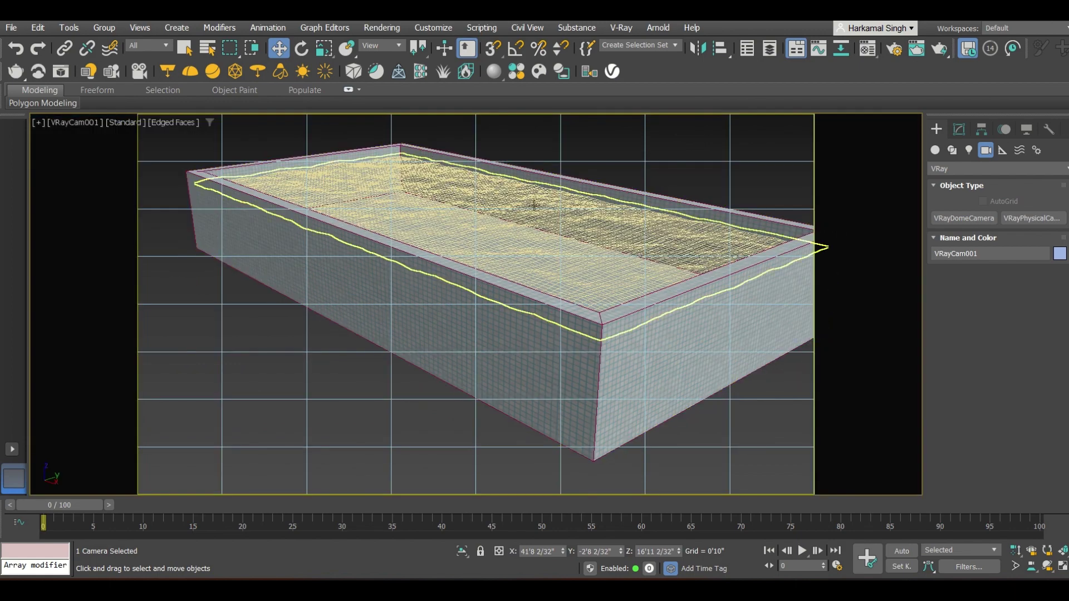
left_click(523, 127)
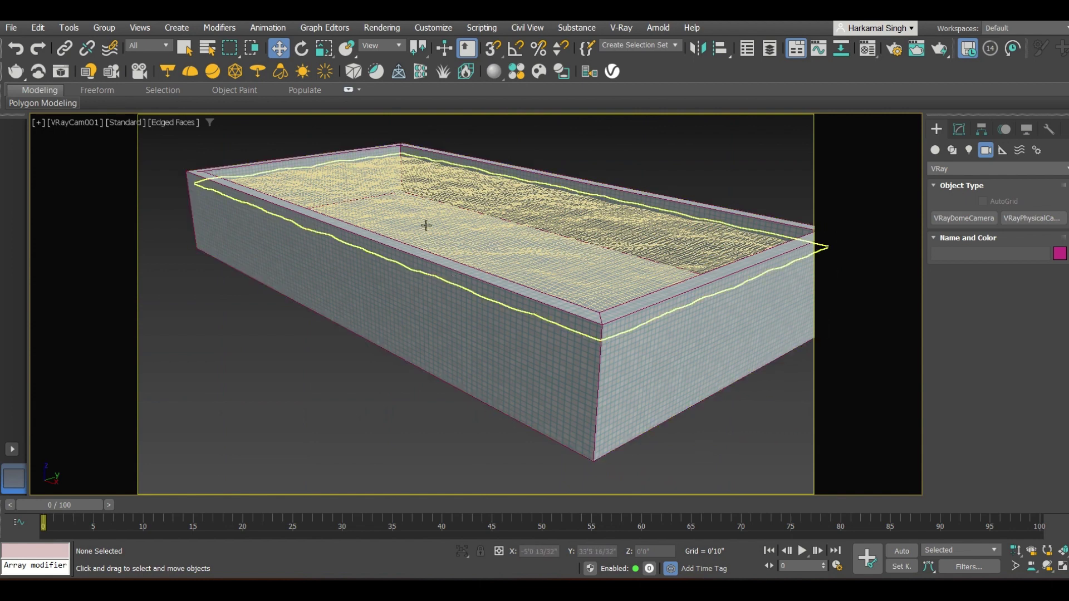
Run an interactive V-Ray render of the camera view, examine the water and tiles up close, and stop it.
left_click(61, 71)
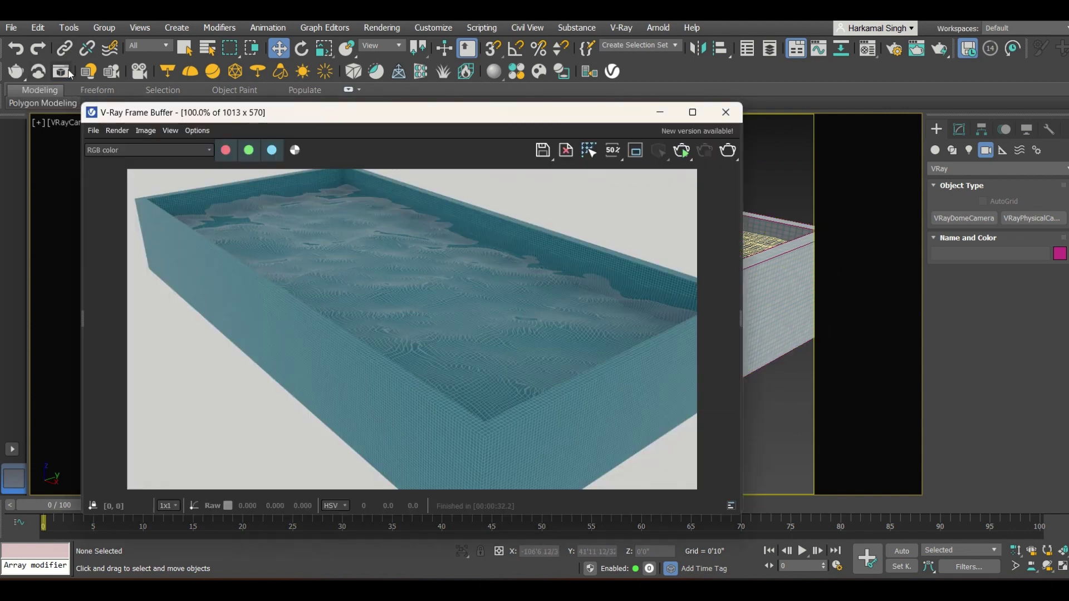
left_click_drag(192, 117, 174, 82)
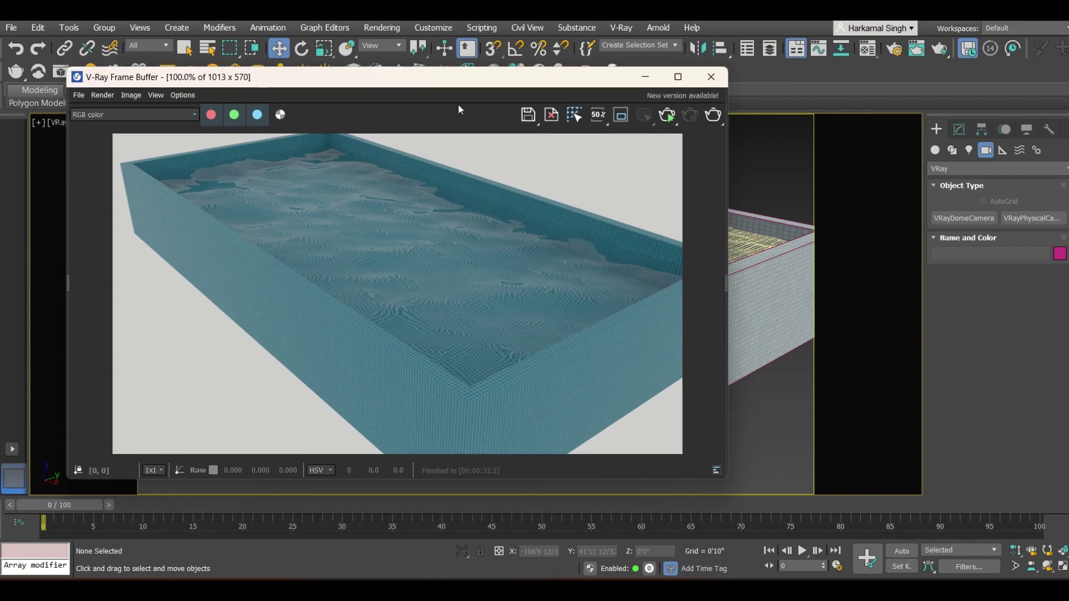
left_click(668, 121)
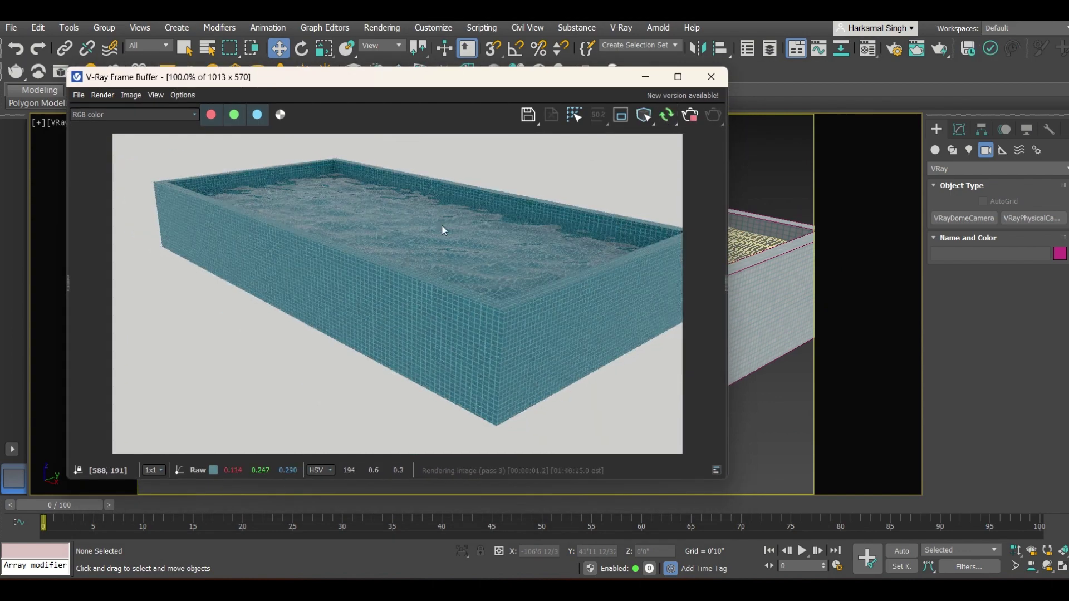
scroll(440, 187, "up", 2)
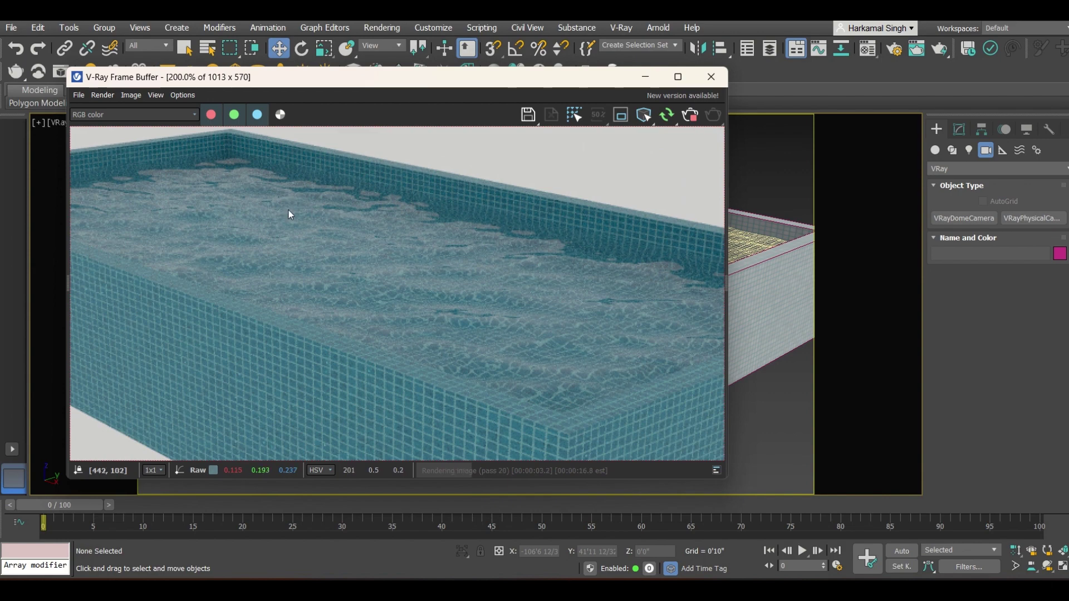
scroll(374, 239, "down", 2)
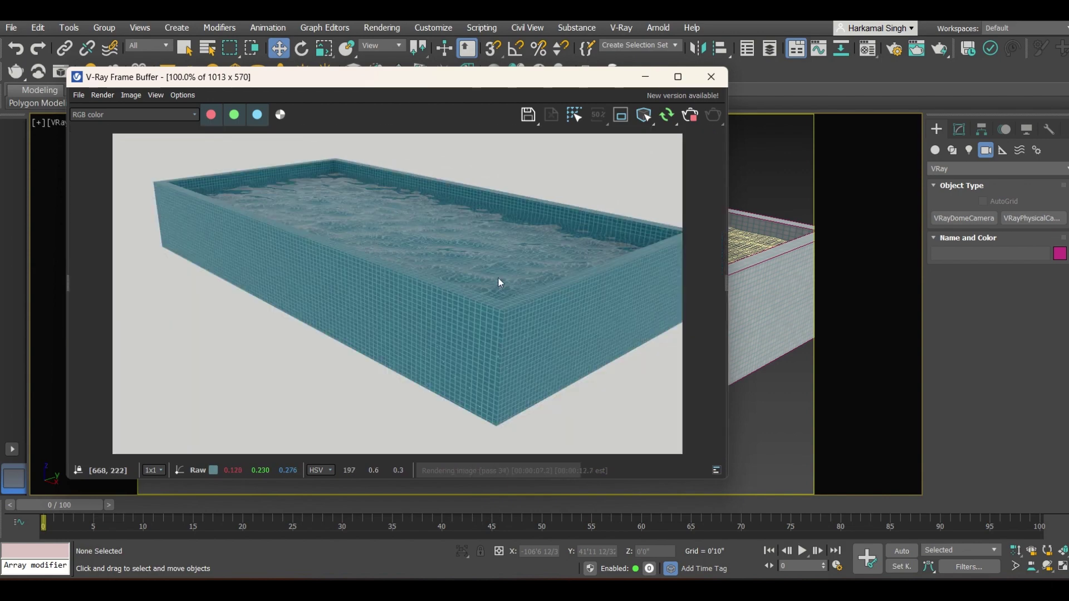
left_click(693, 119)
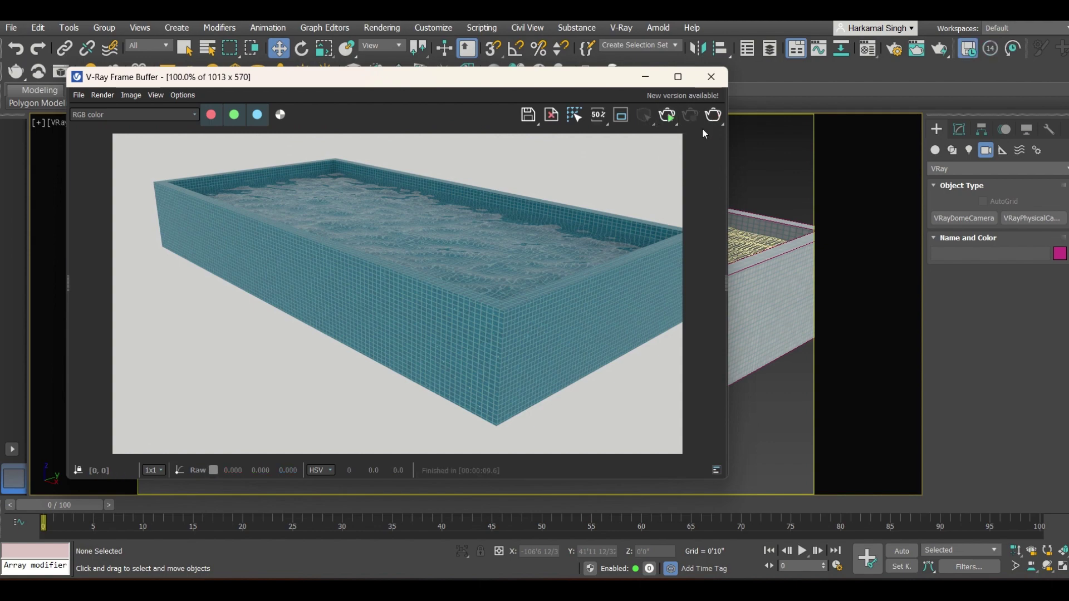
Render the VRayCam001 view in production mode at 1280x720, inspect the image, and close the render settings.
left_click(713, 114)
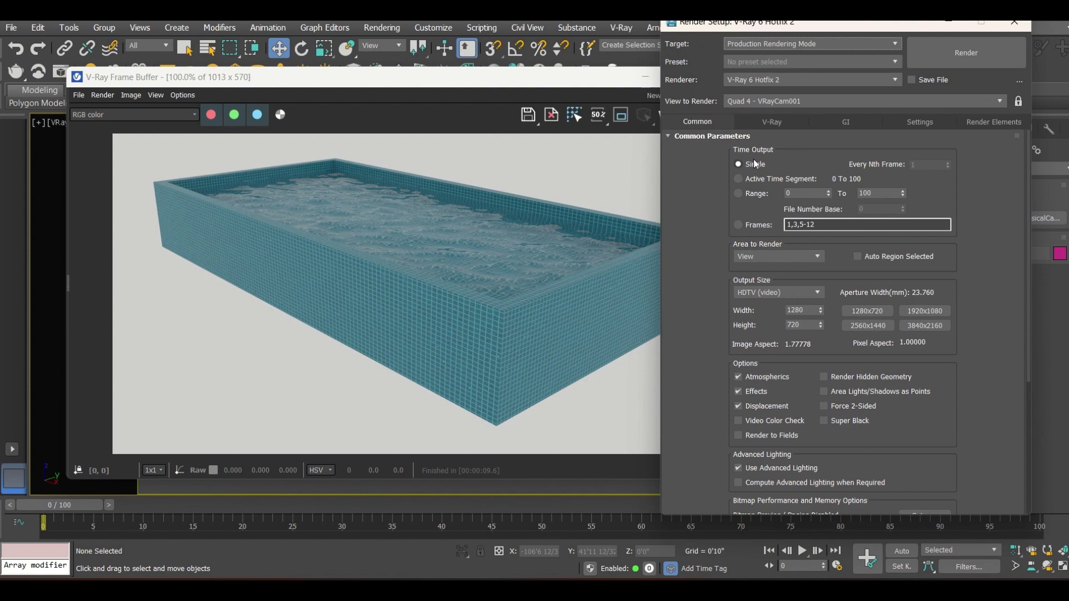
left_click(950, 66)
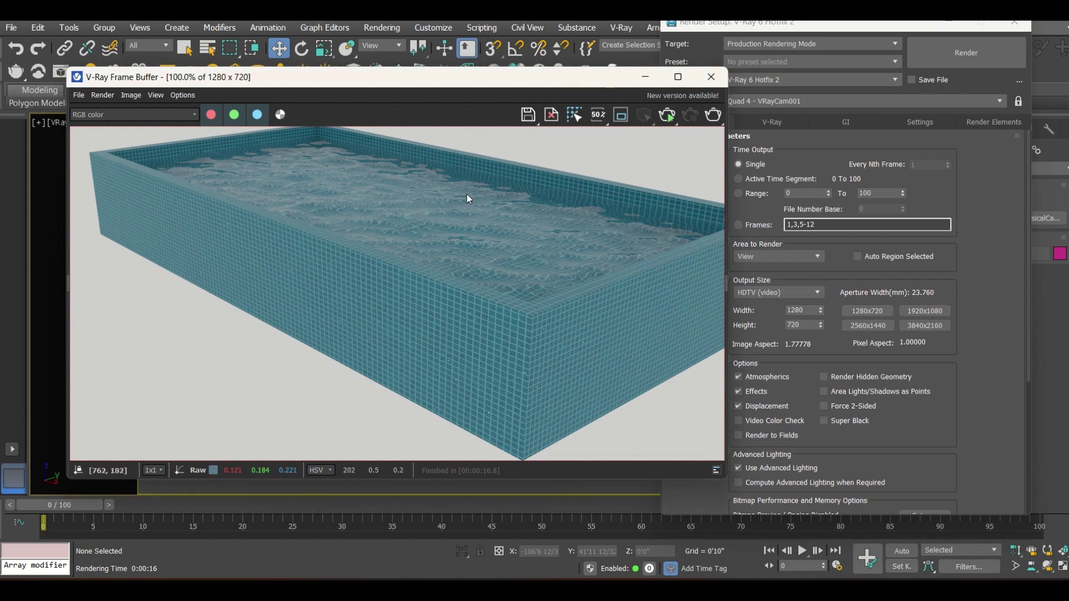
scroll(466, 194, "up", 1)
scroll(479, 248, "down", 1)
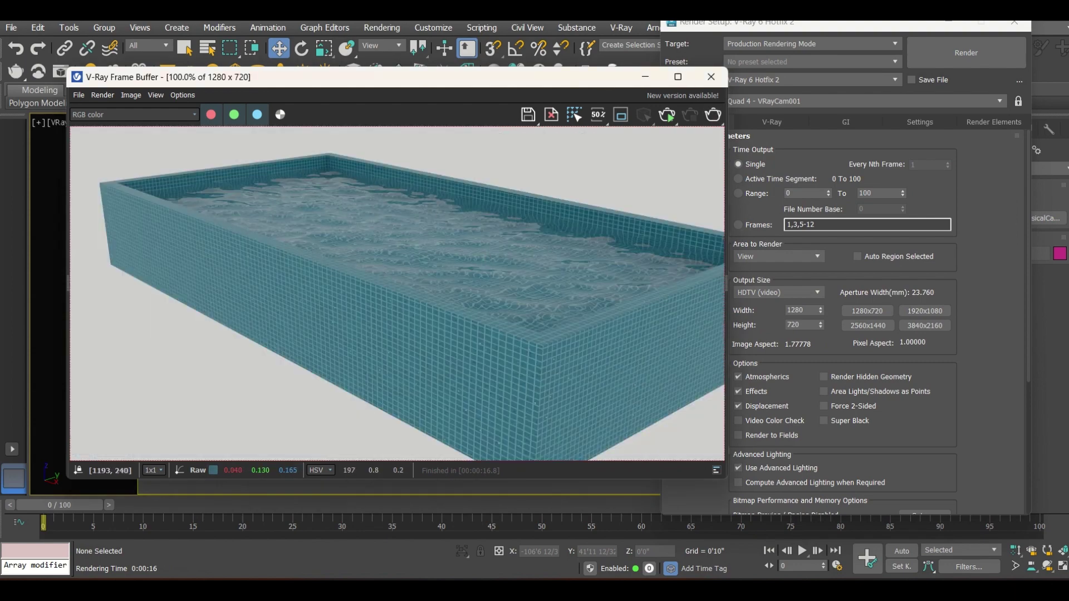
left_click(1016, 26)
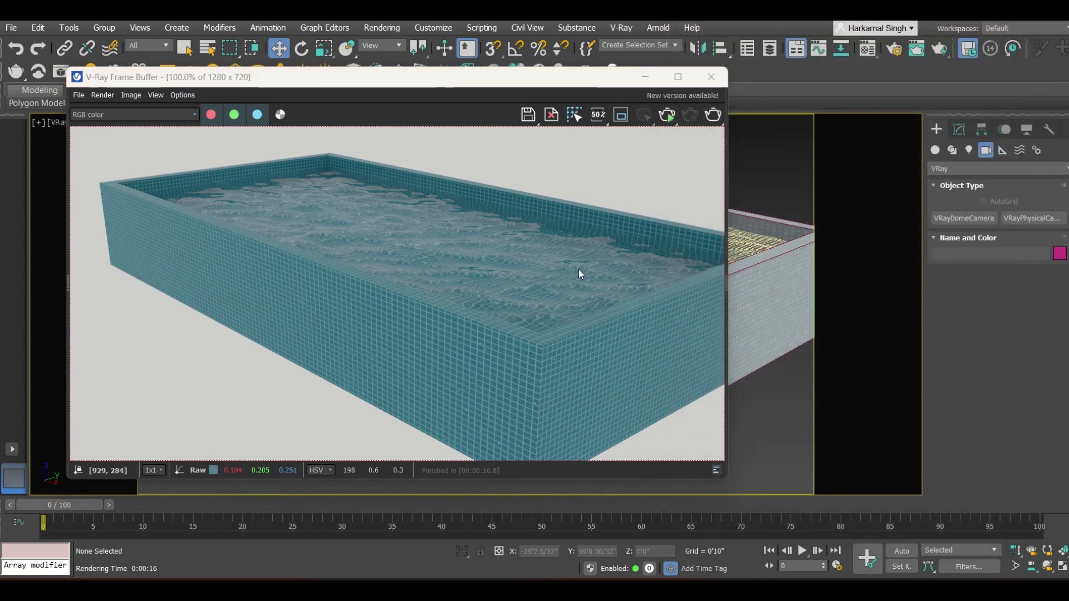